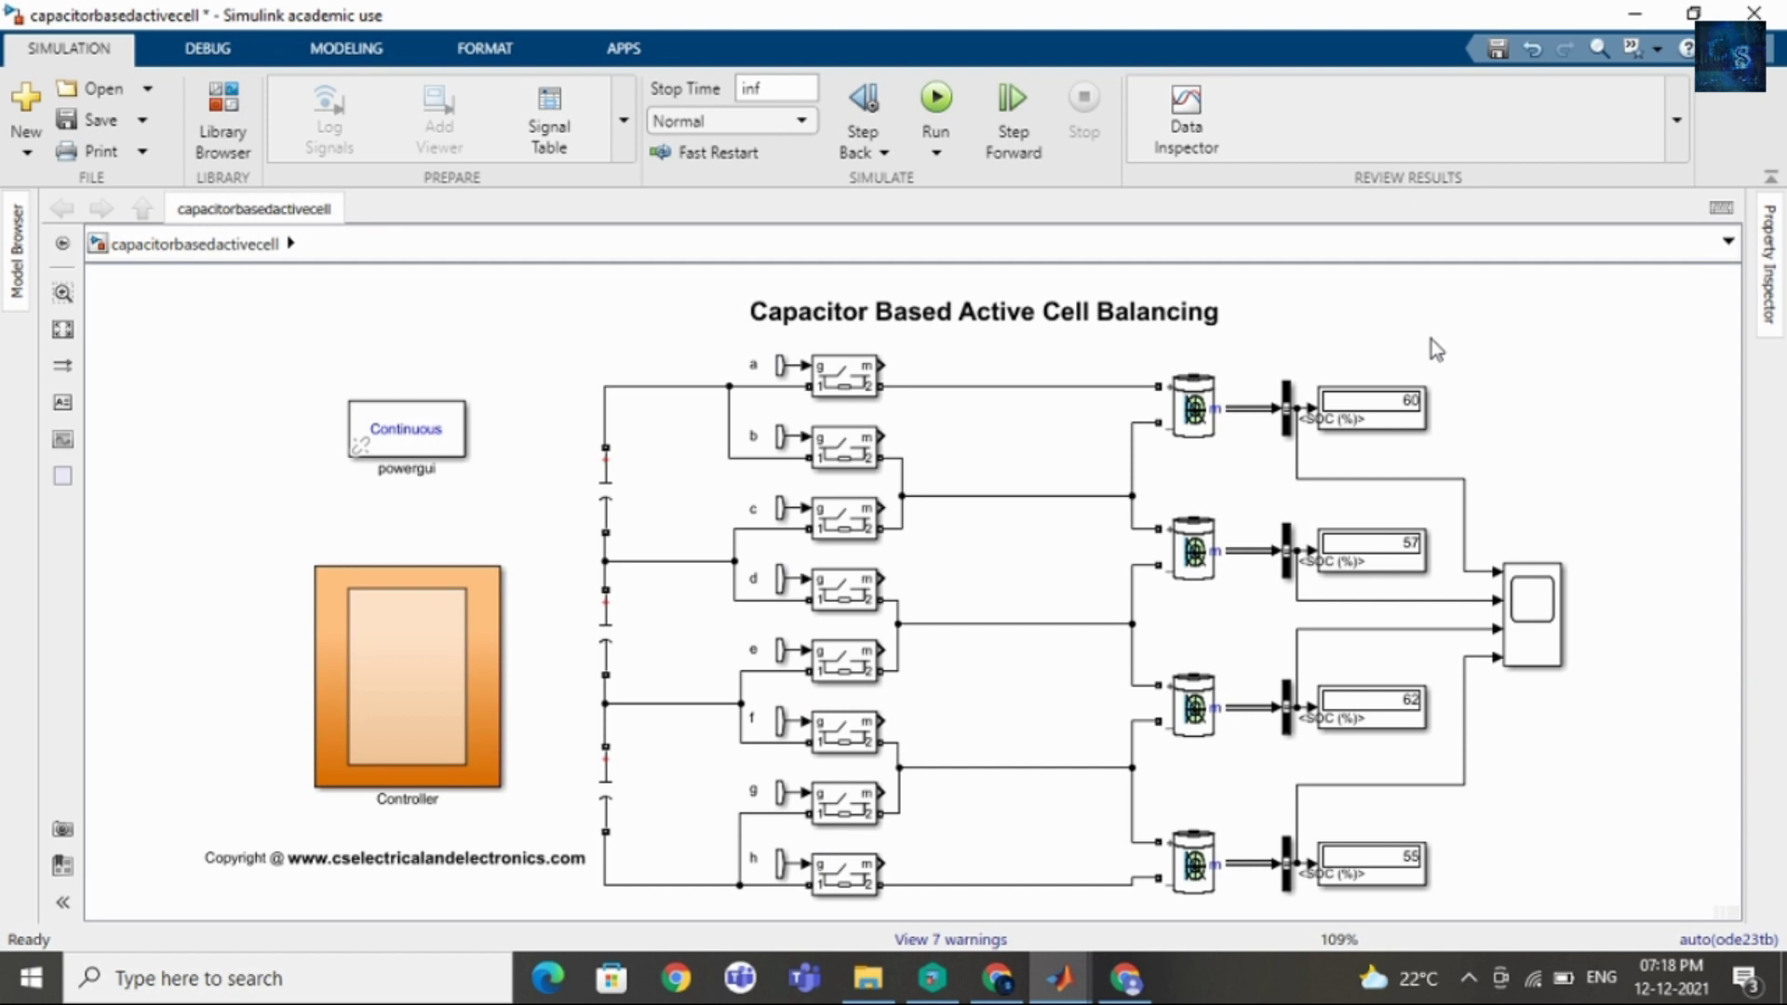
{"action": "left_click", "coordinate": [1033, 324]}
{"action": "double_click", "coordinate": [1030, 321]}
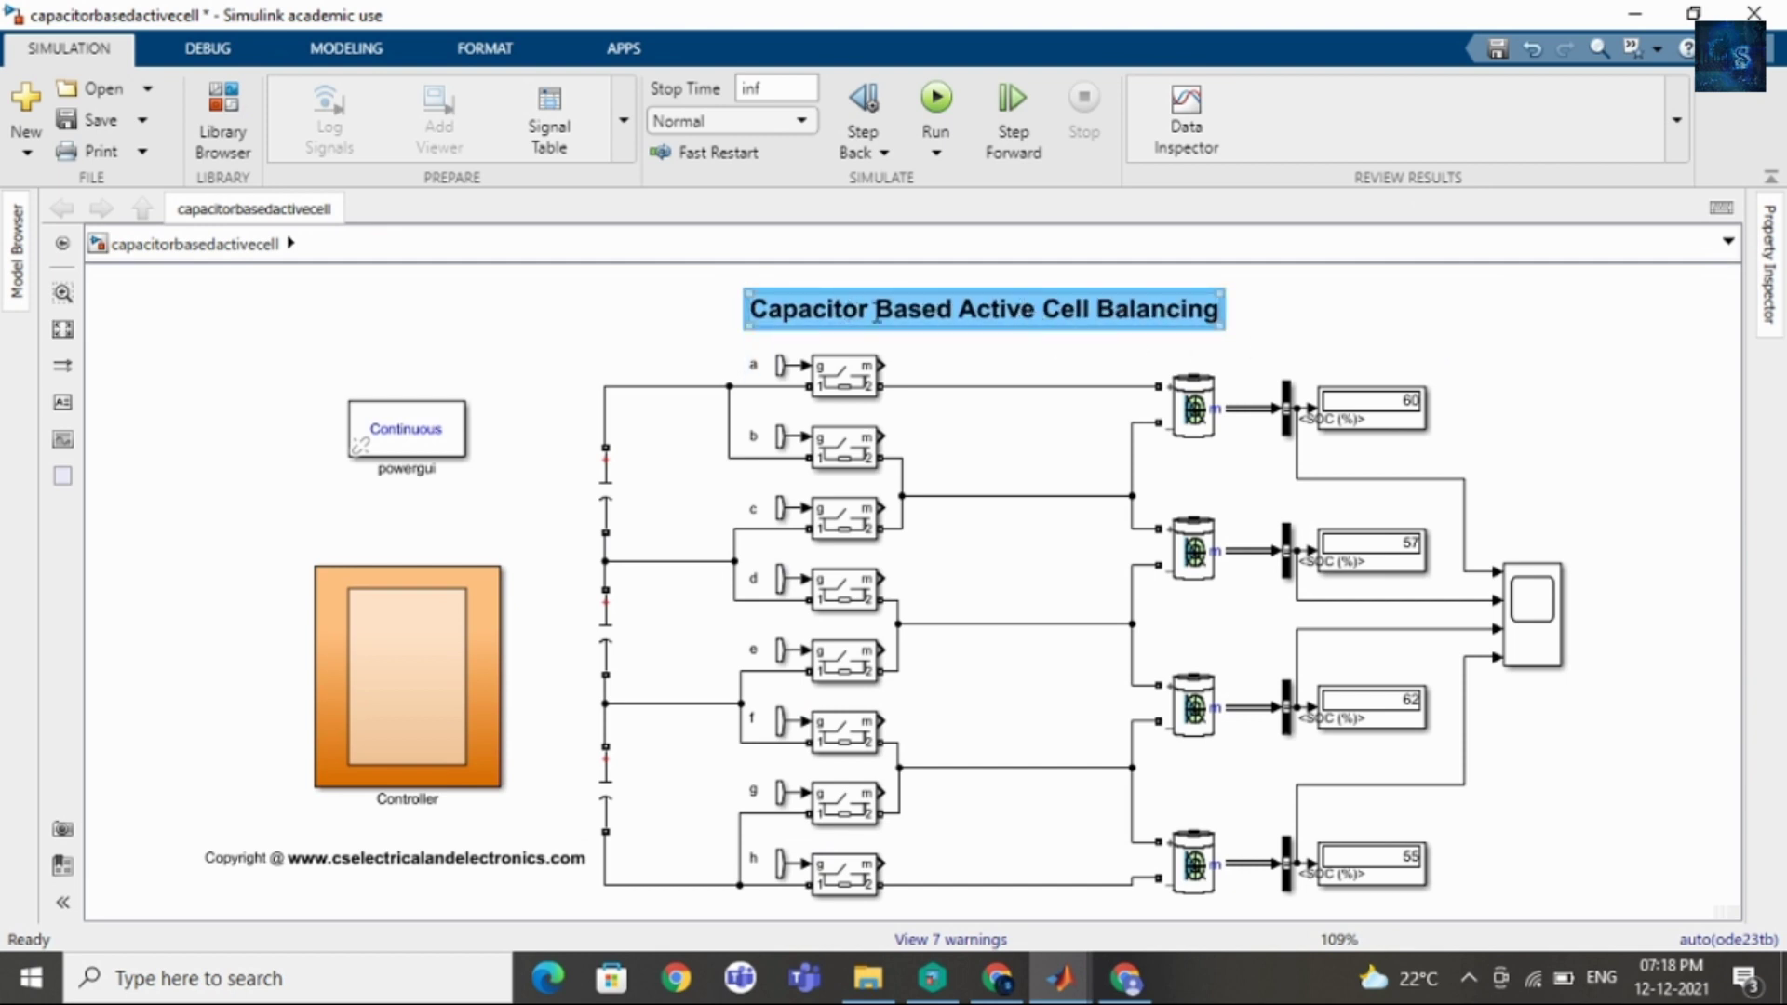
{"action": "left_click", "coordinate": [1328, 307]}
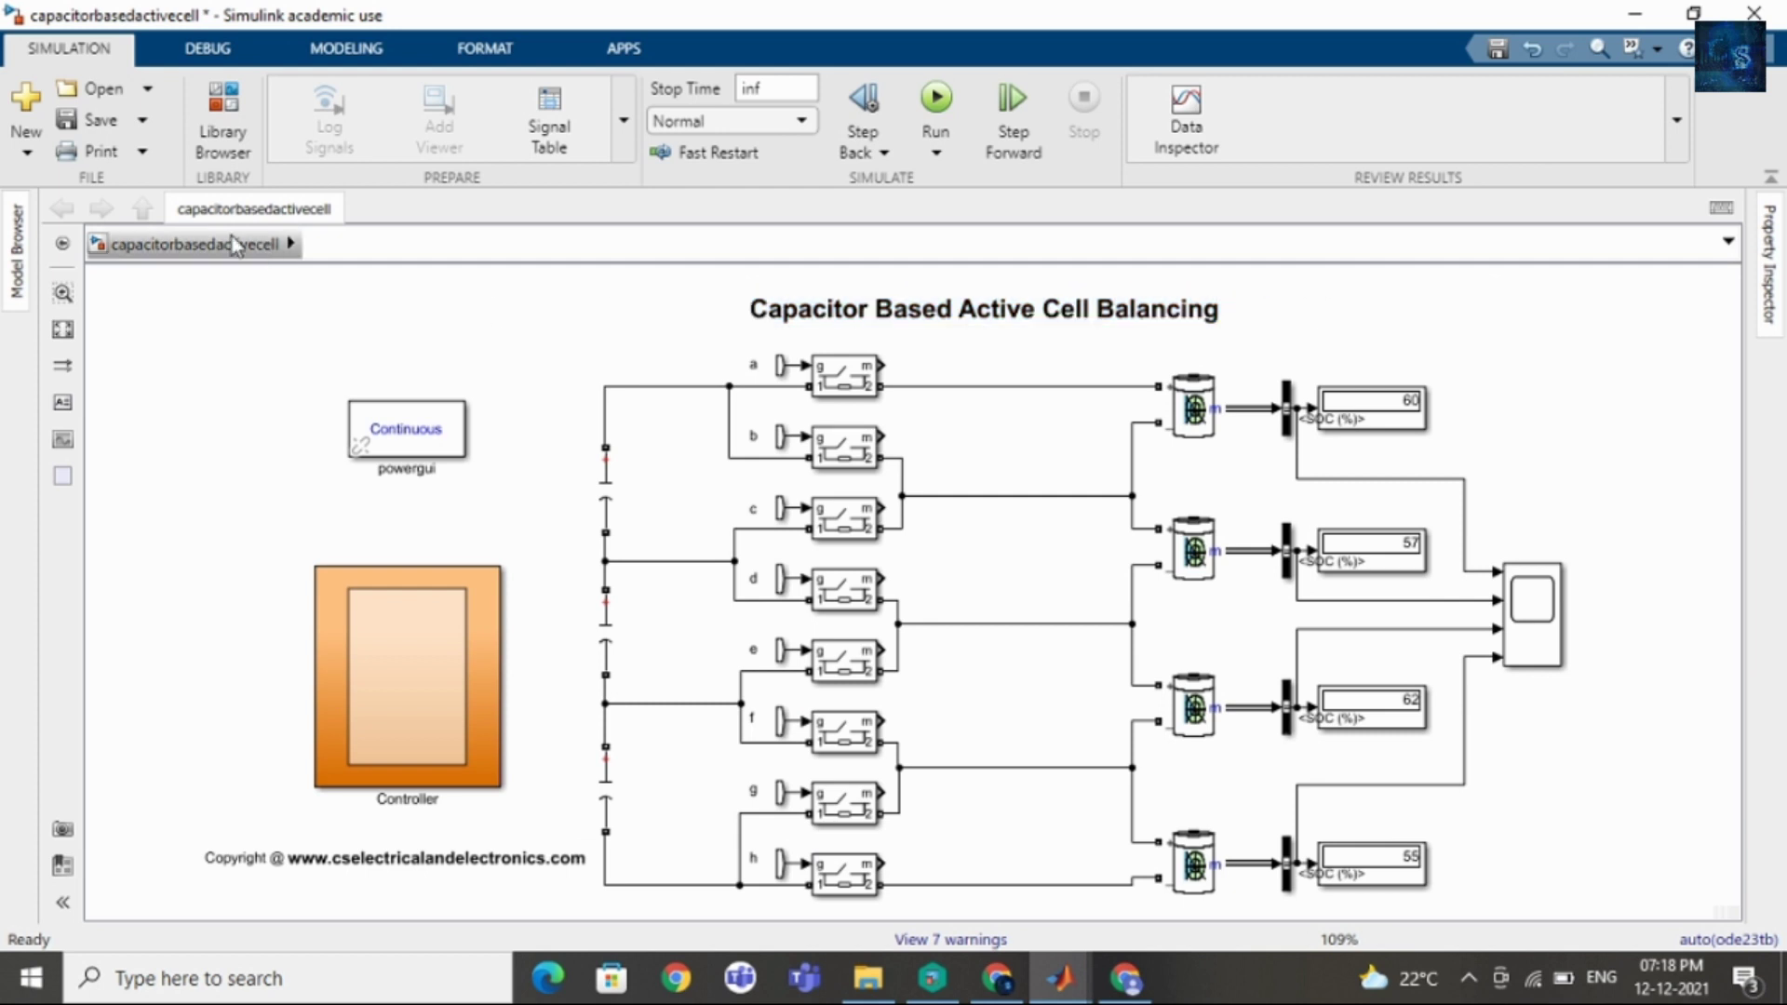
{"action": "left_click_drag", "start_coordinate": [166, 305], "coordinate": [317, 367]}
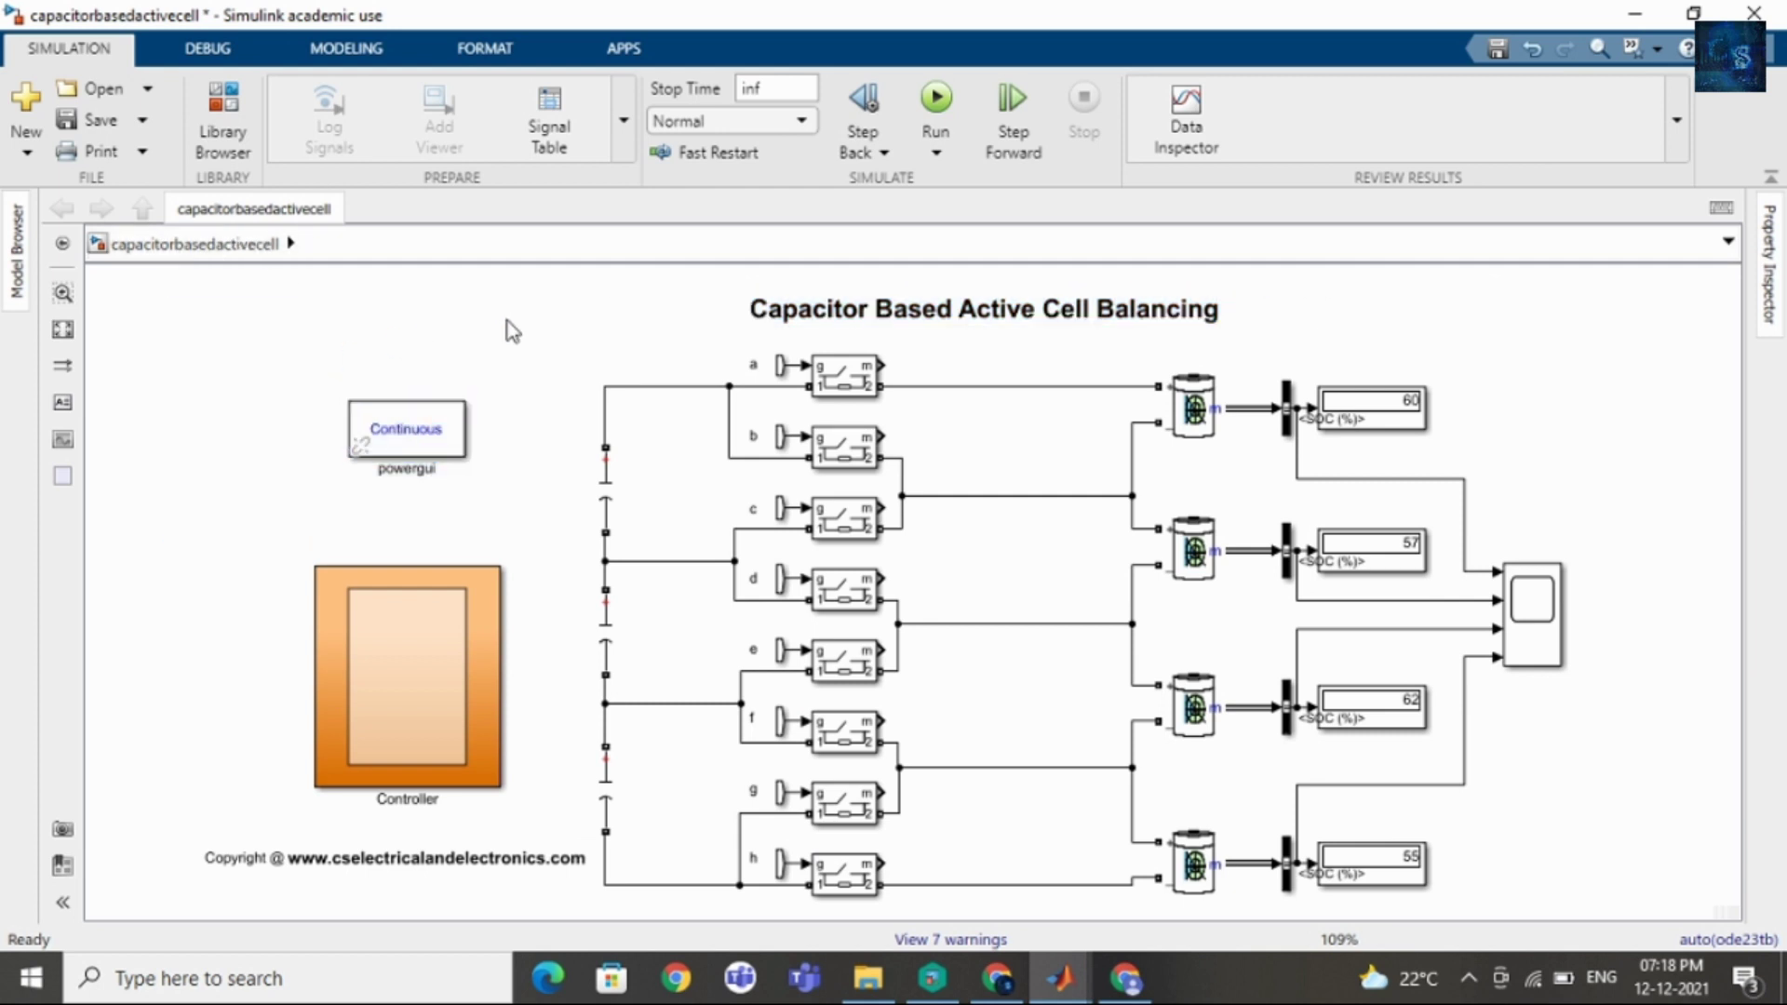
Examine the four battery blocks and the ideal switches that connect them to the capacitors.
{"action": "left_click", "coordinate": [1221, 418]}
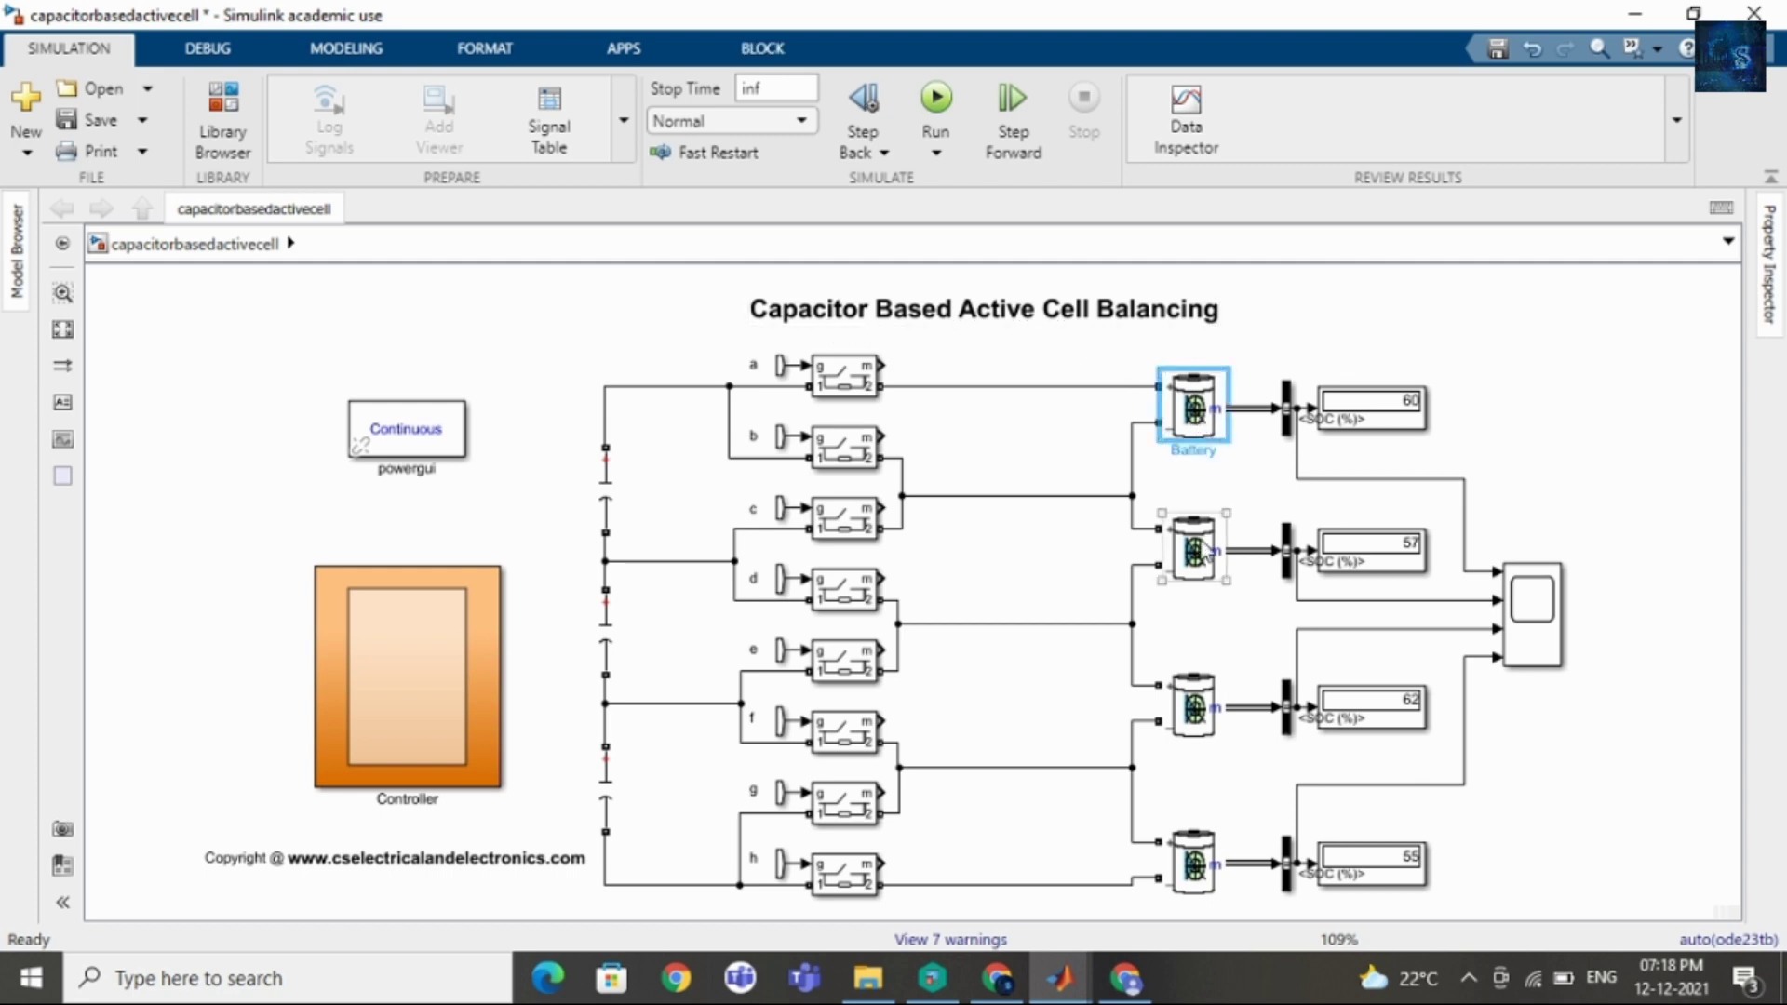
{"action": "left_click", "coordinate": [1191, 723]}
{"action": "left_click", "coordinate": [1204, 871]}
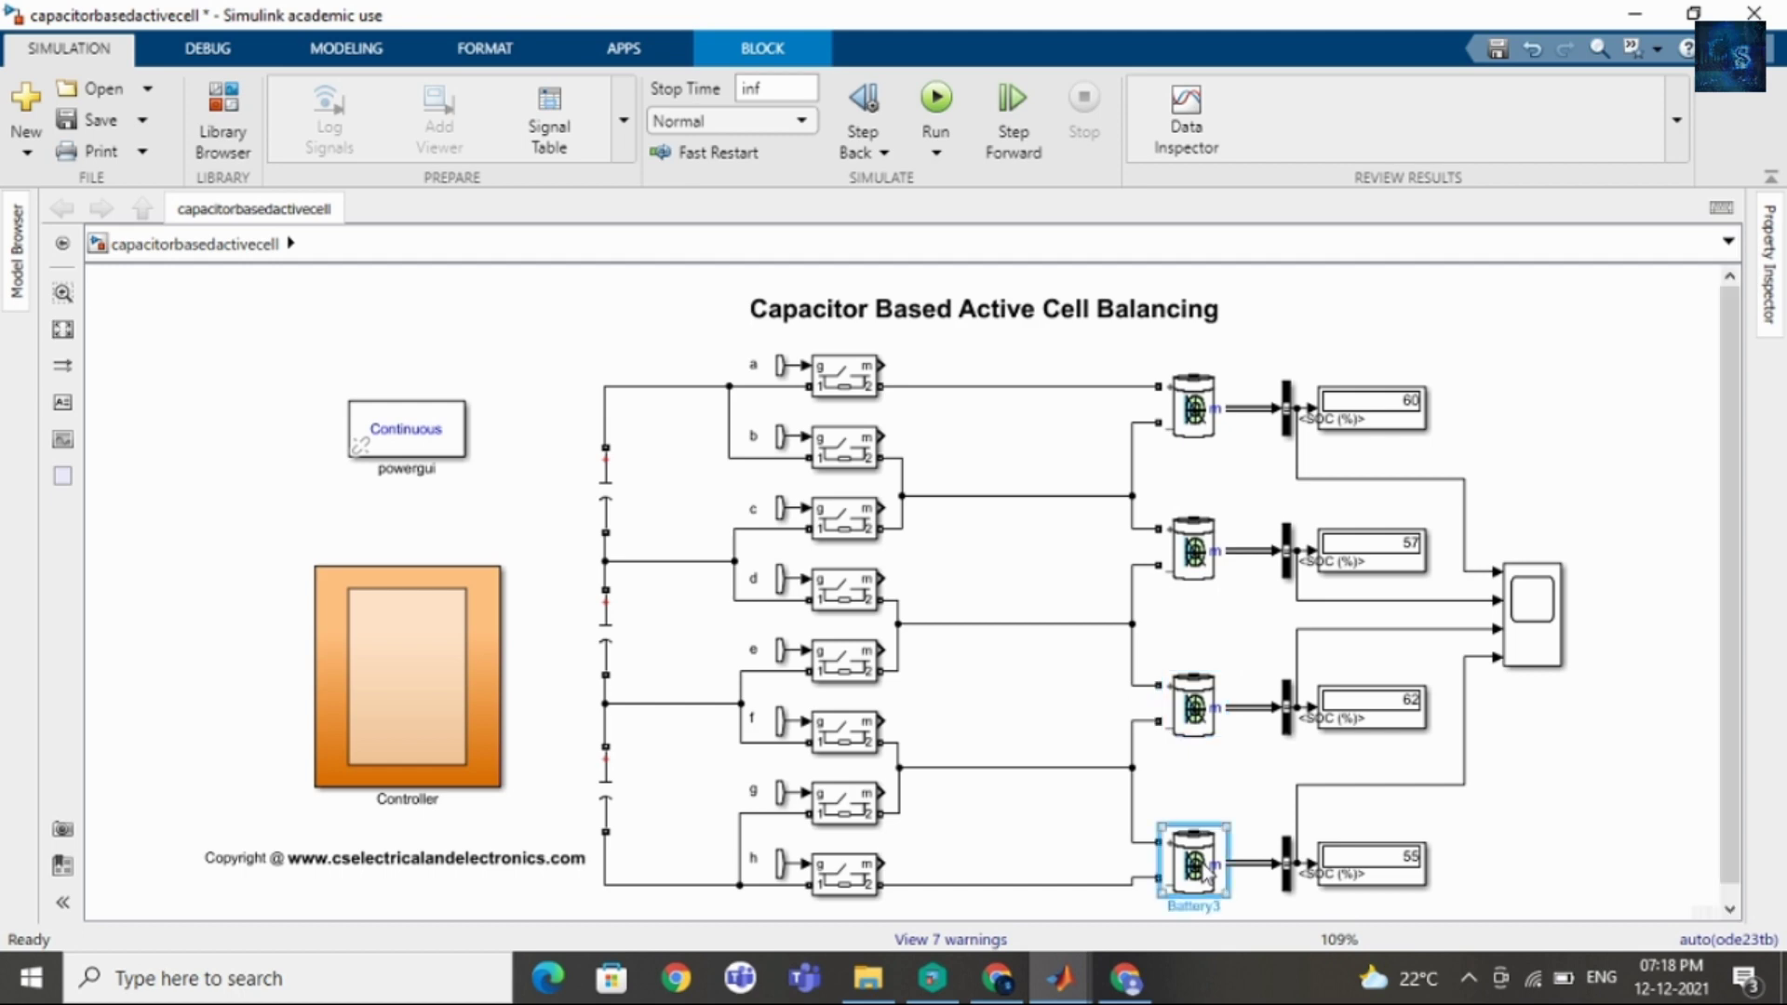
{"action": "left_click", "coordinate": [1003, 709]}
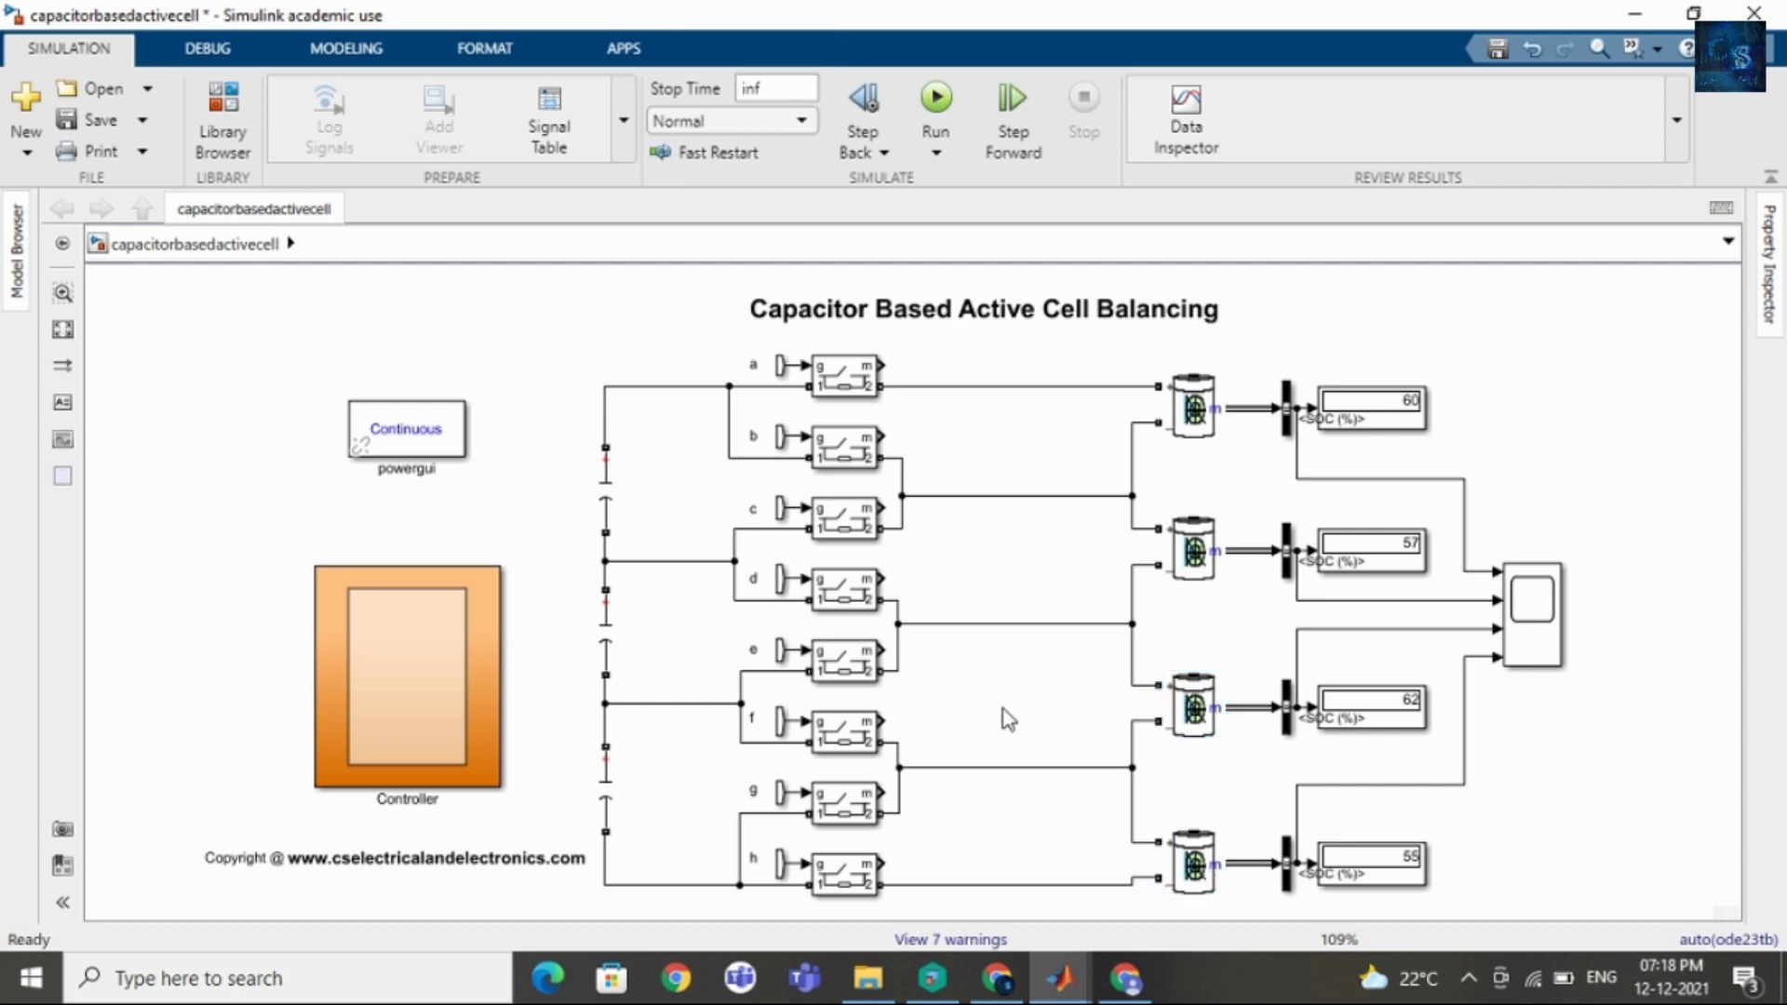
{"action": "left_click", "coordinate": [1184, 412]}
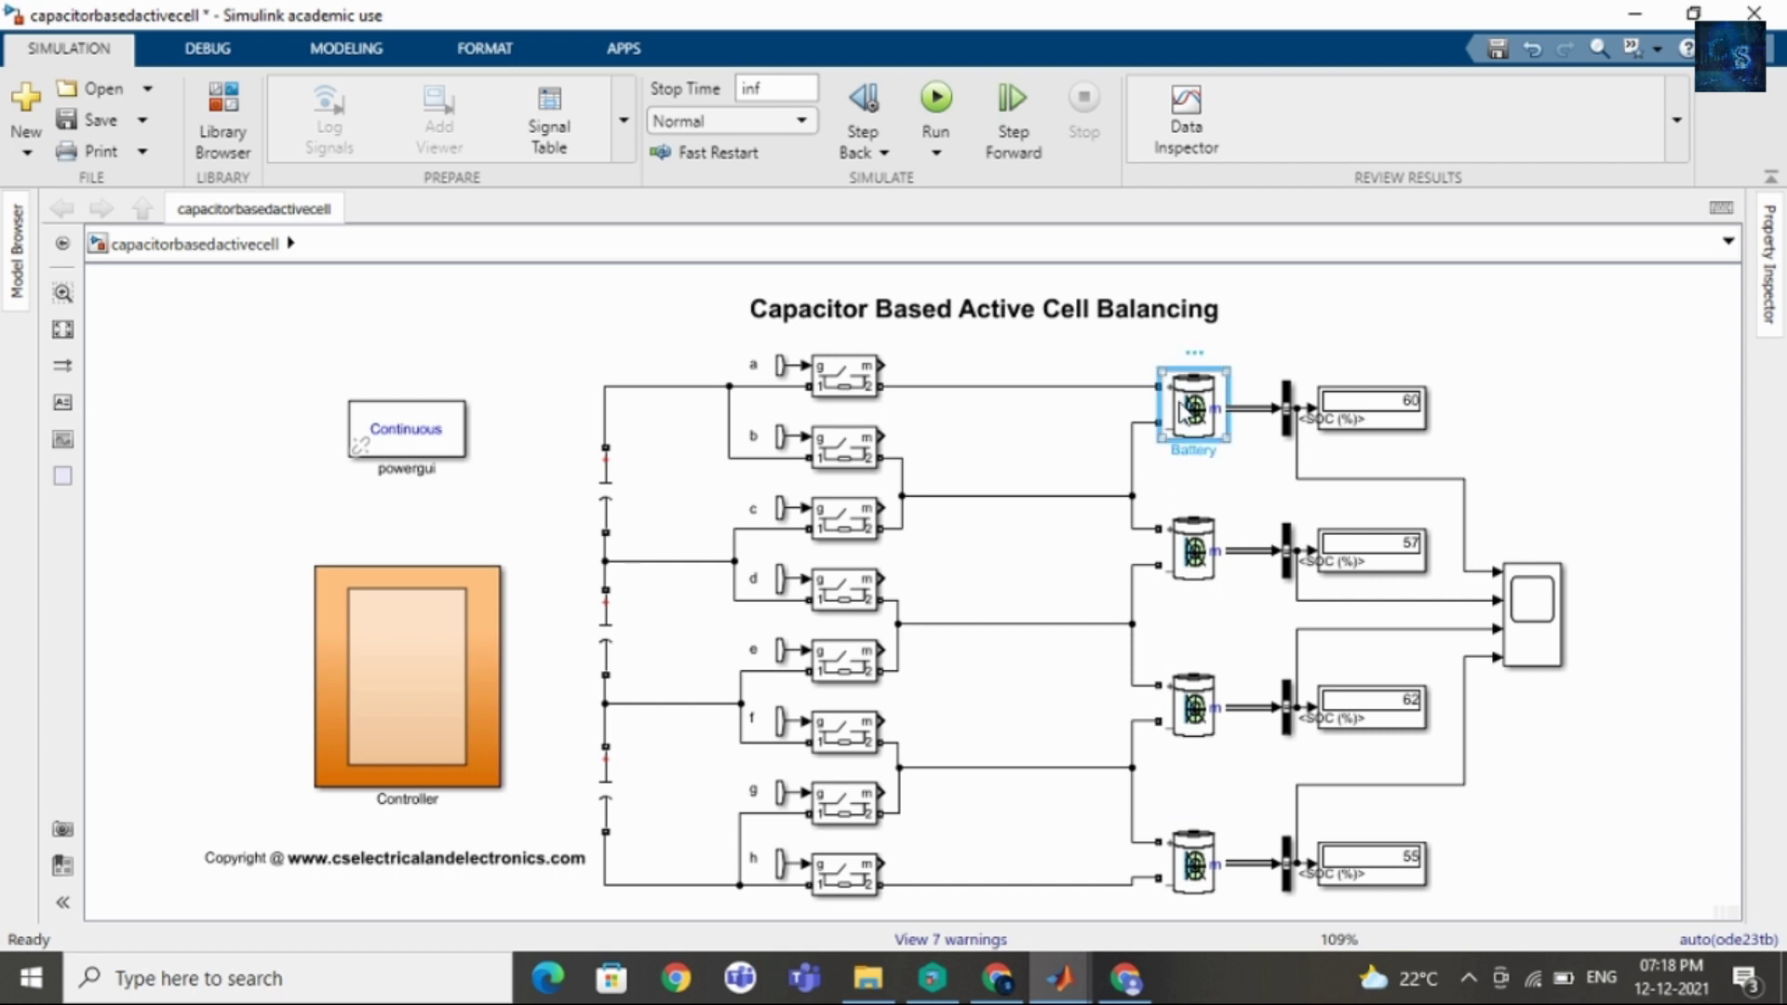
{"action": "left_click", "coordinate": [1078, 442]}
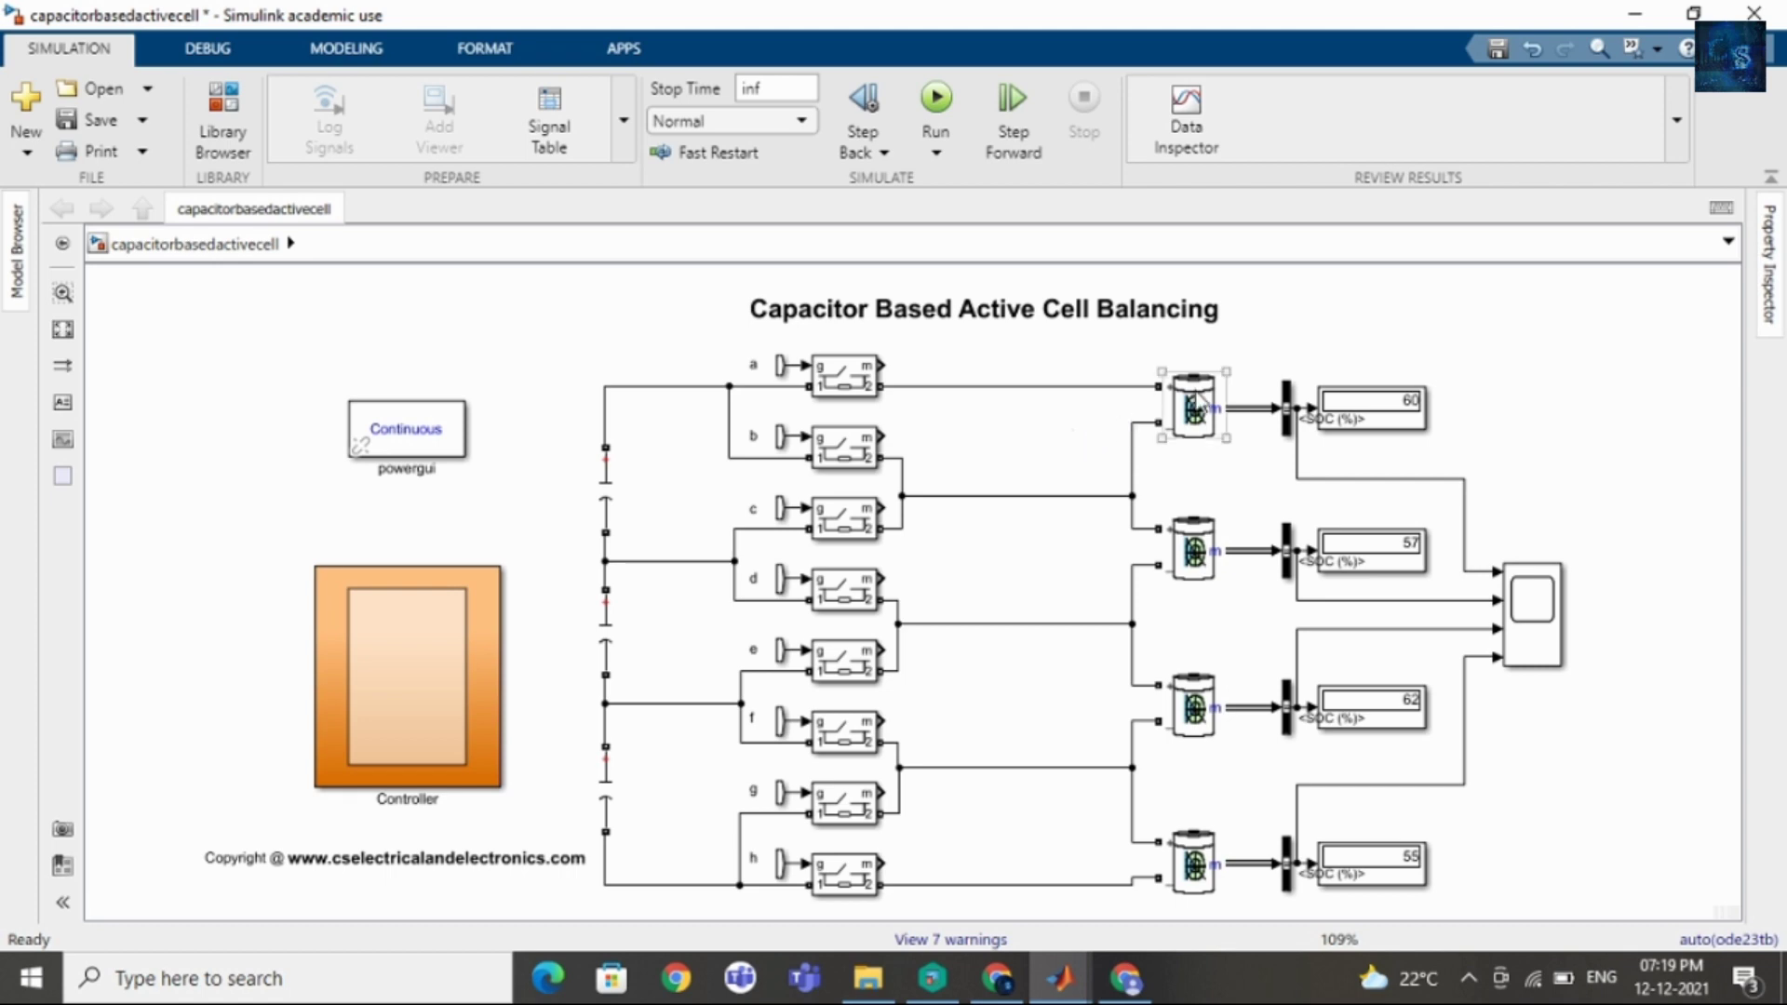
{"action": "left_click", "coordinate": [1195, 407]}
{"action": "left_click", "coordinate": [1196, 550]}
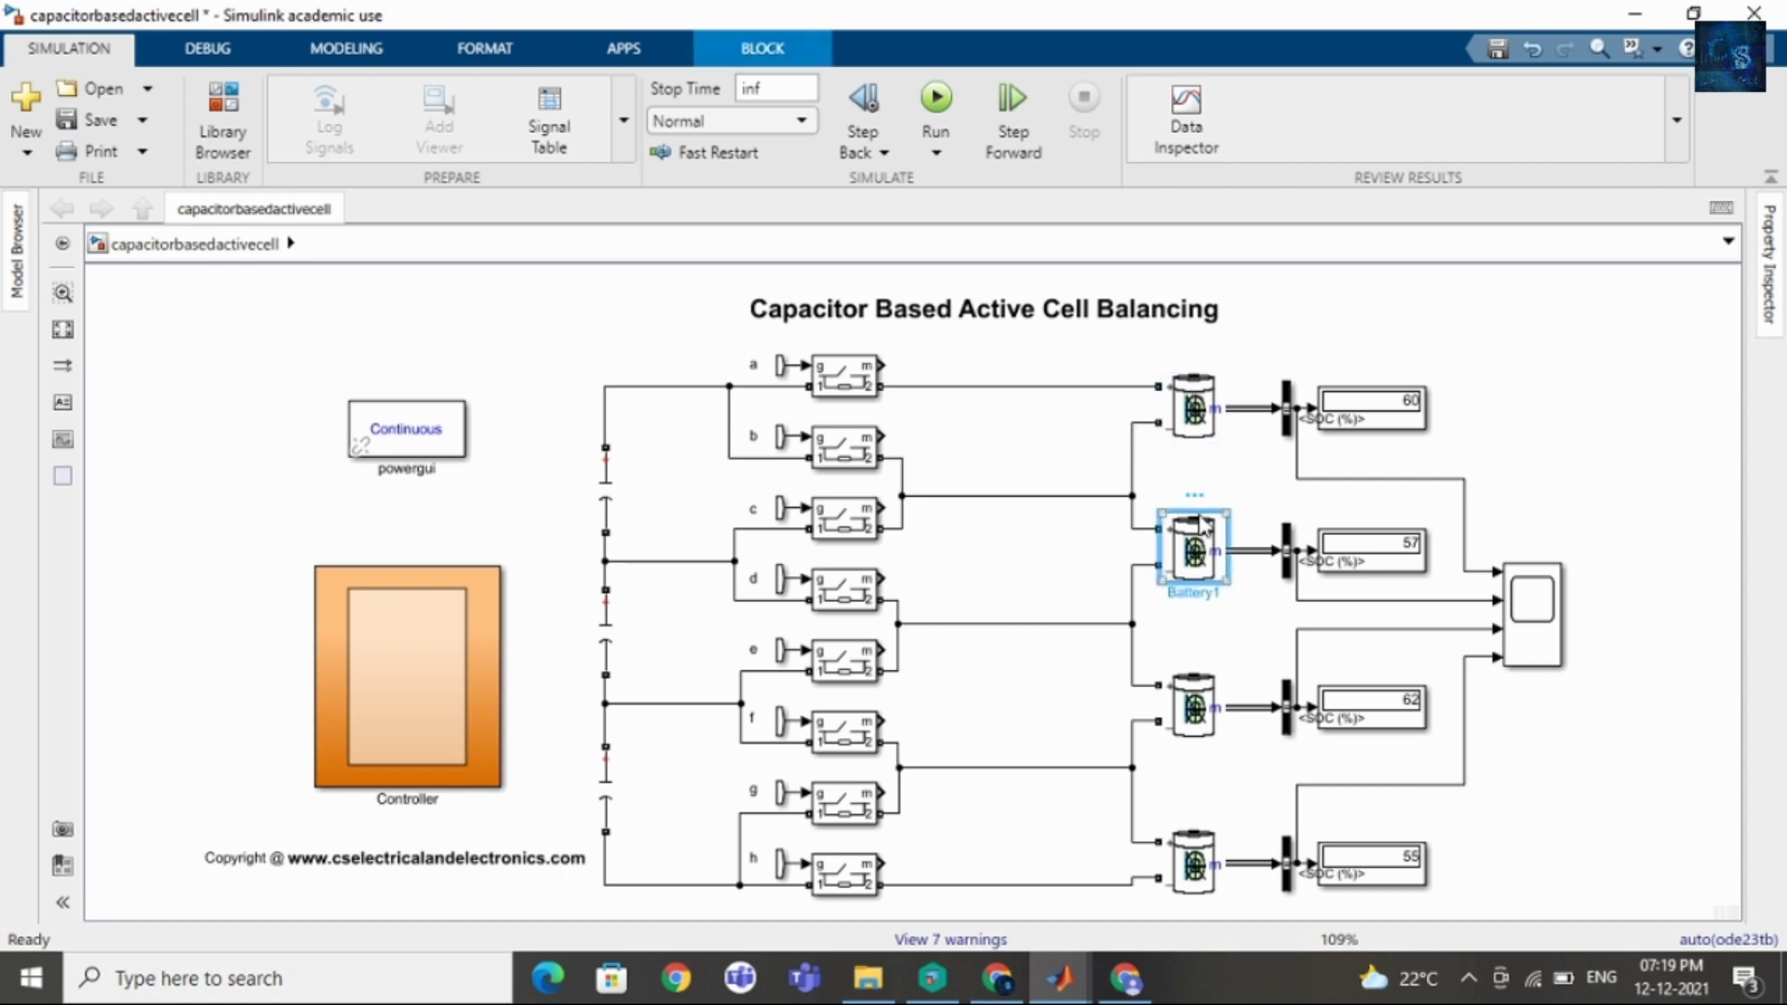
{"action": "left_click", "coordinate": [1077, 704]}
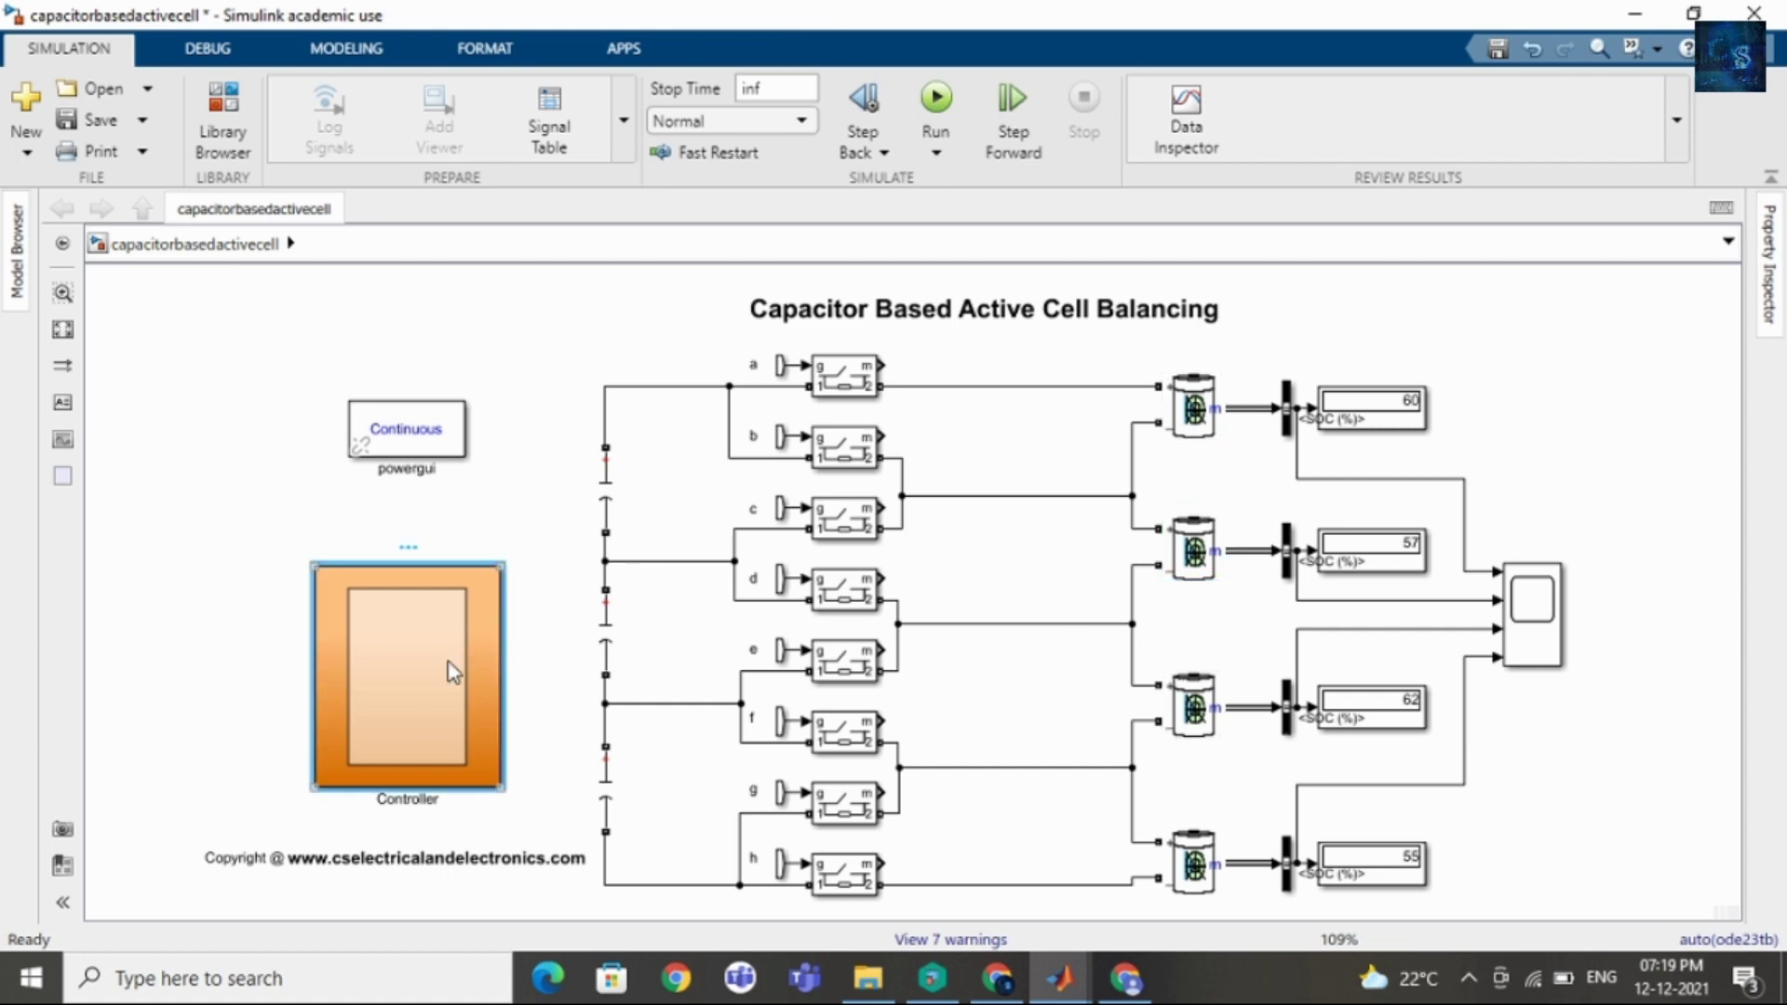
{"action": "left_click", "coordinate": [853, 391]}
{"action": "left_click", "coordinate": [853, 391]}
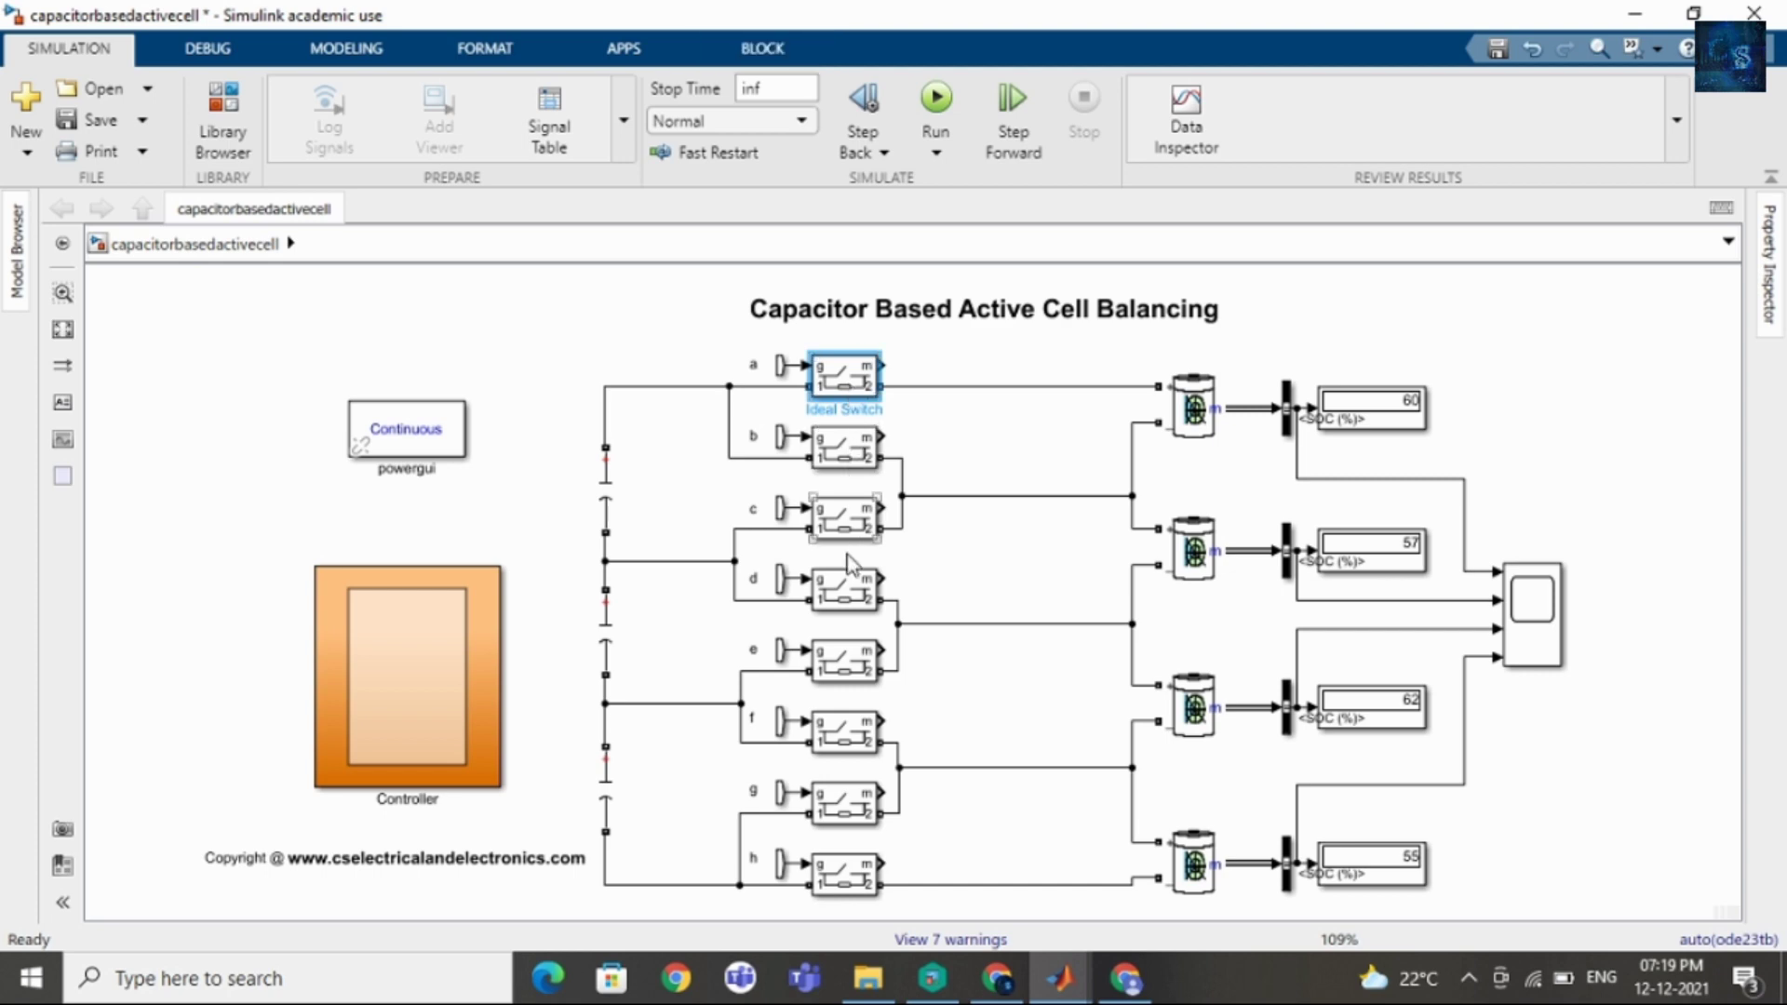
{"action": "left_click", "coordinate": [854, 589]}
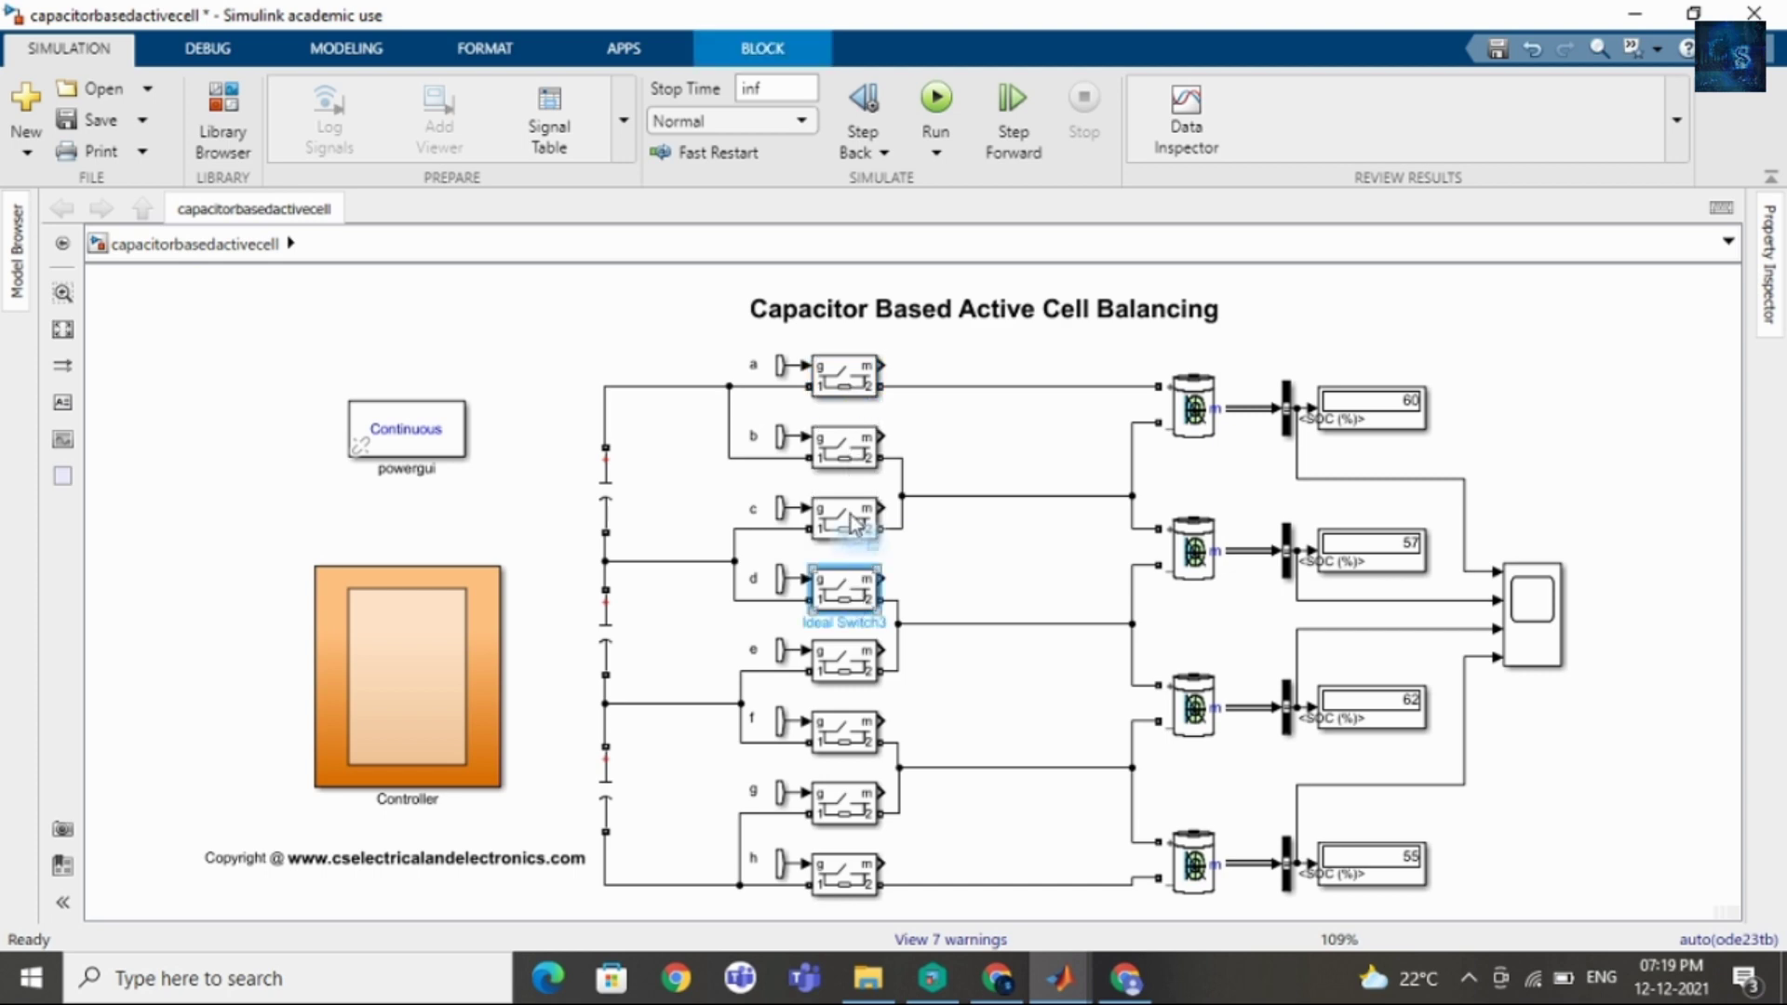
{"action": "left_click", "coordinate": [965, 399]}
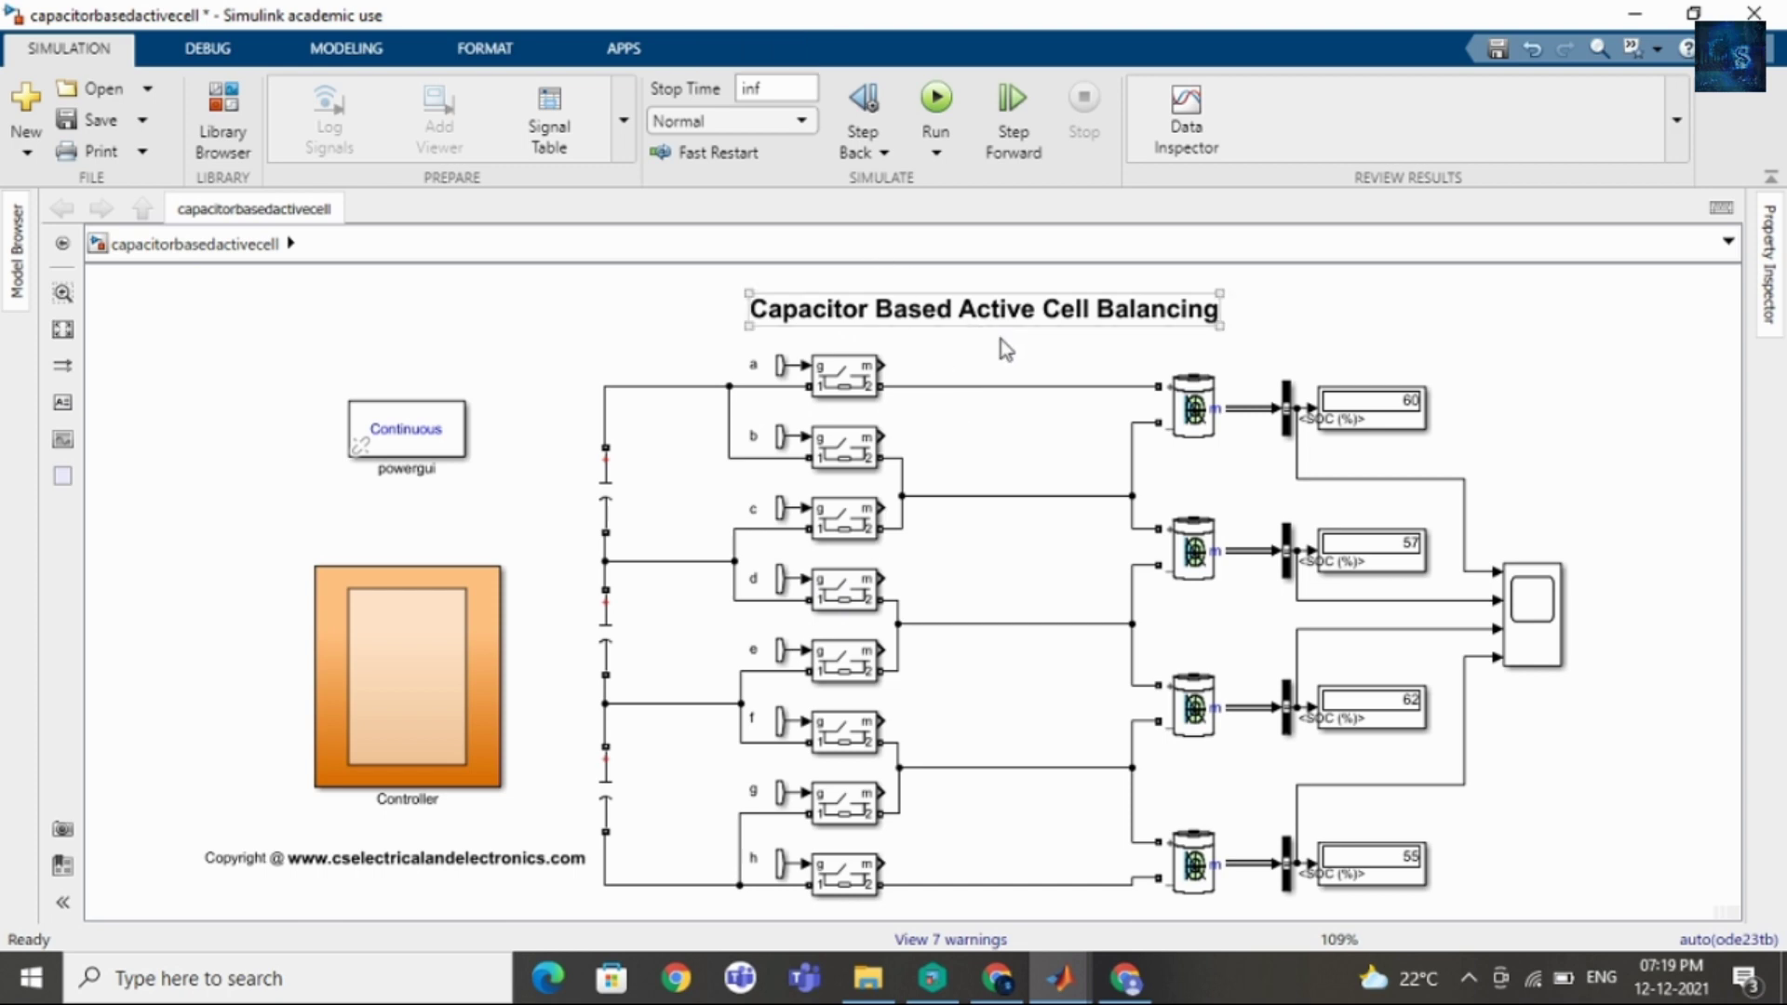
Check the initial state-of-charge parameter of each of the four lithium-ion battery blocks, from the uppermost to the lowest.
{"action": "double_click", "coordinate": [1195, 409]}
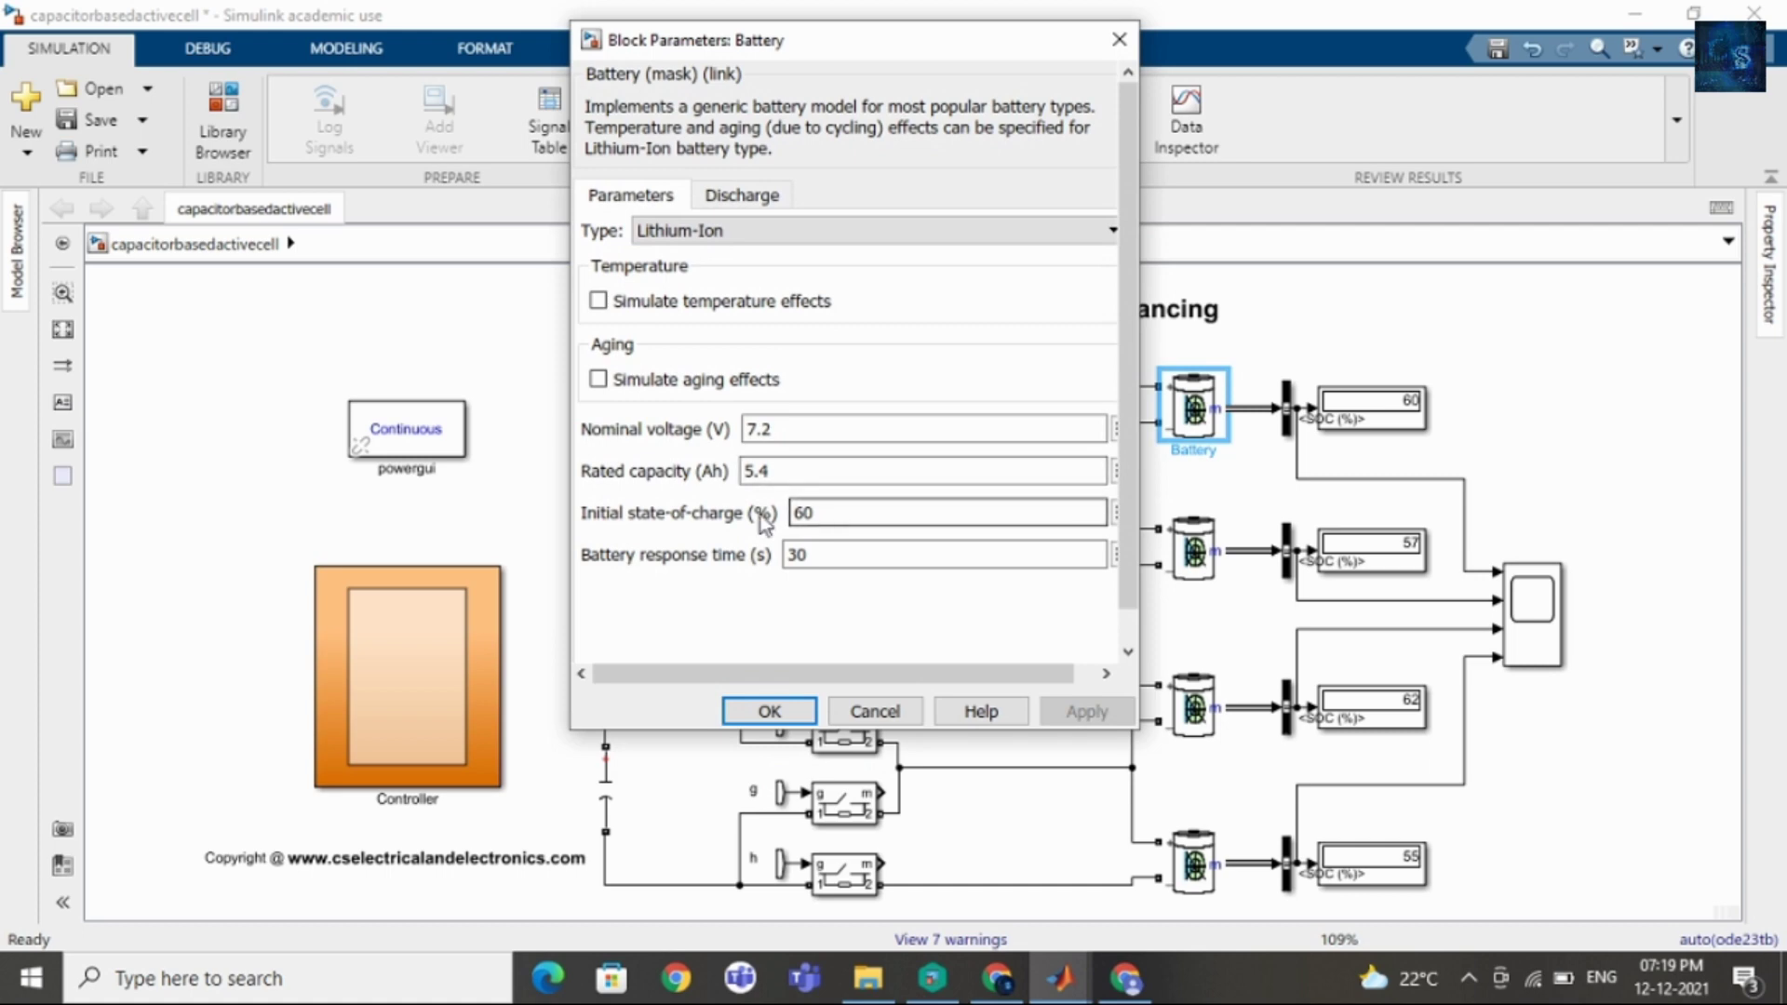
{"action": "left_click", "coordinate": [780, 719]}
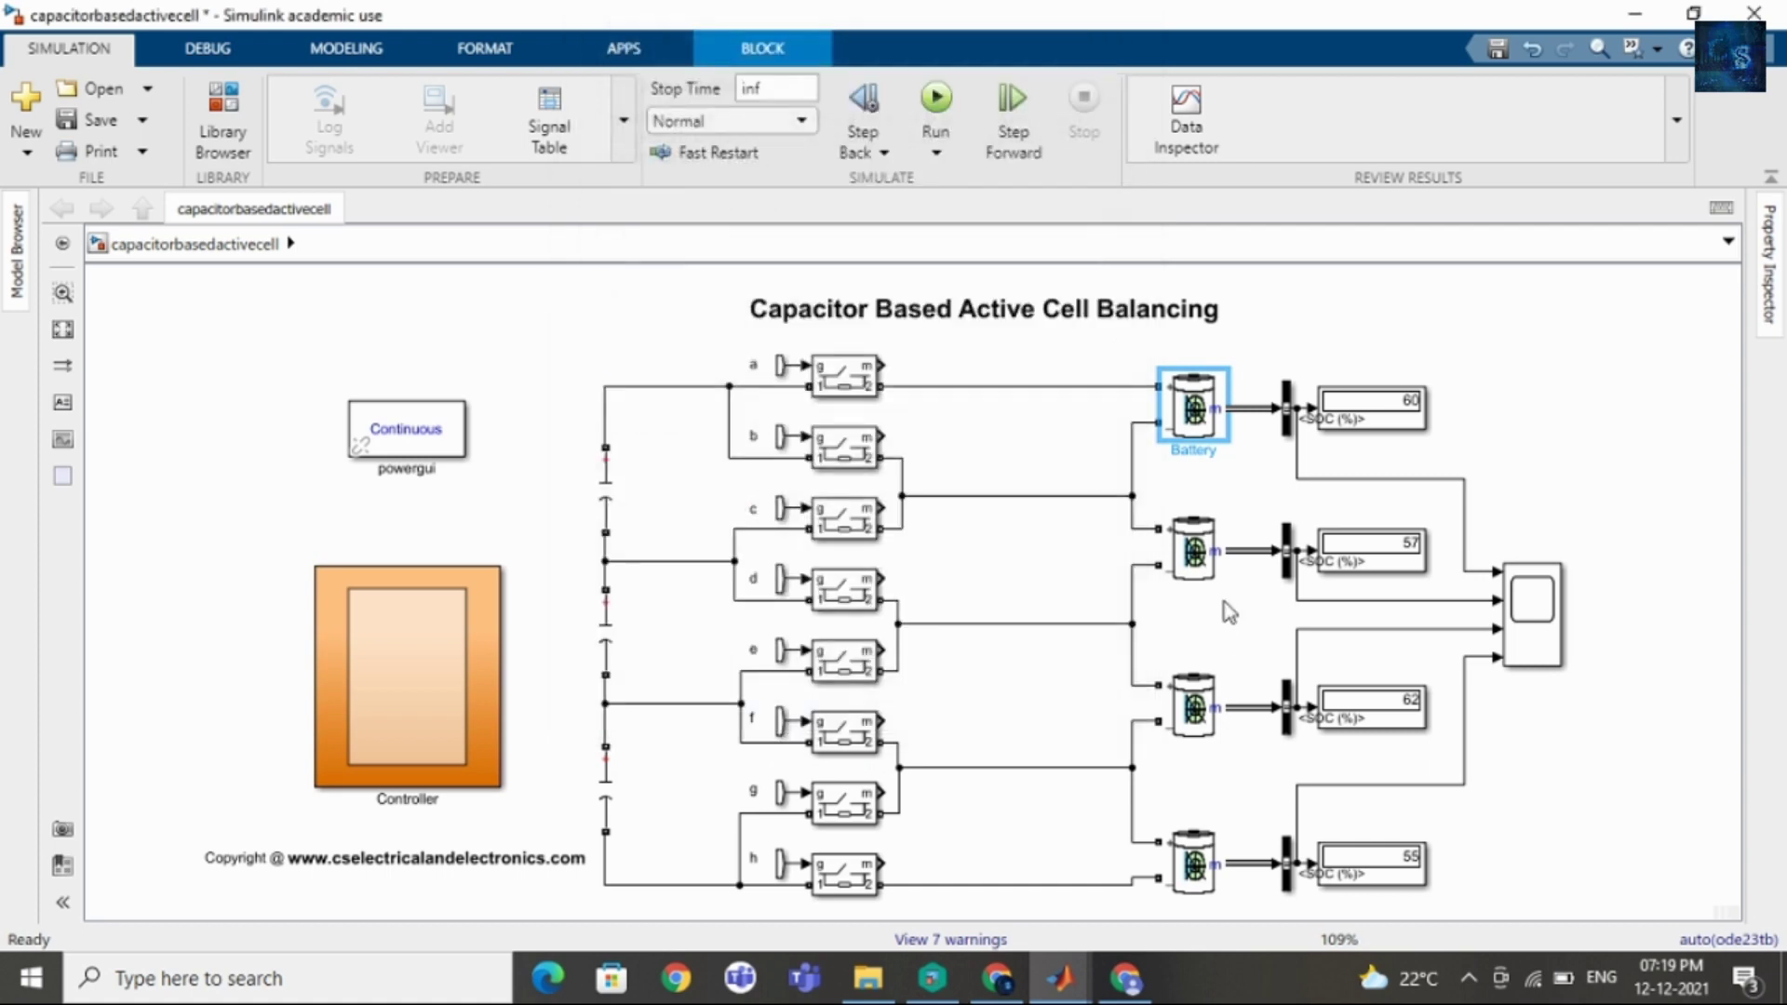
{"action": "left_click", "coordinate": [1195, 550]}
{"action": "double_click", "coordinate": [1195, 551]}
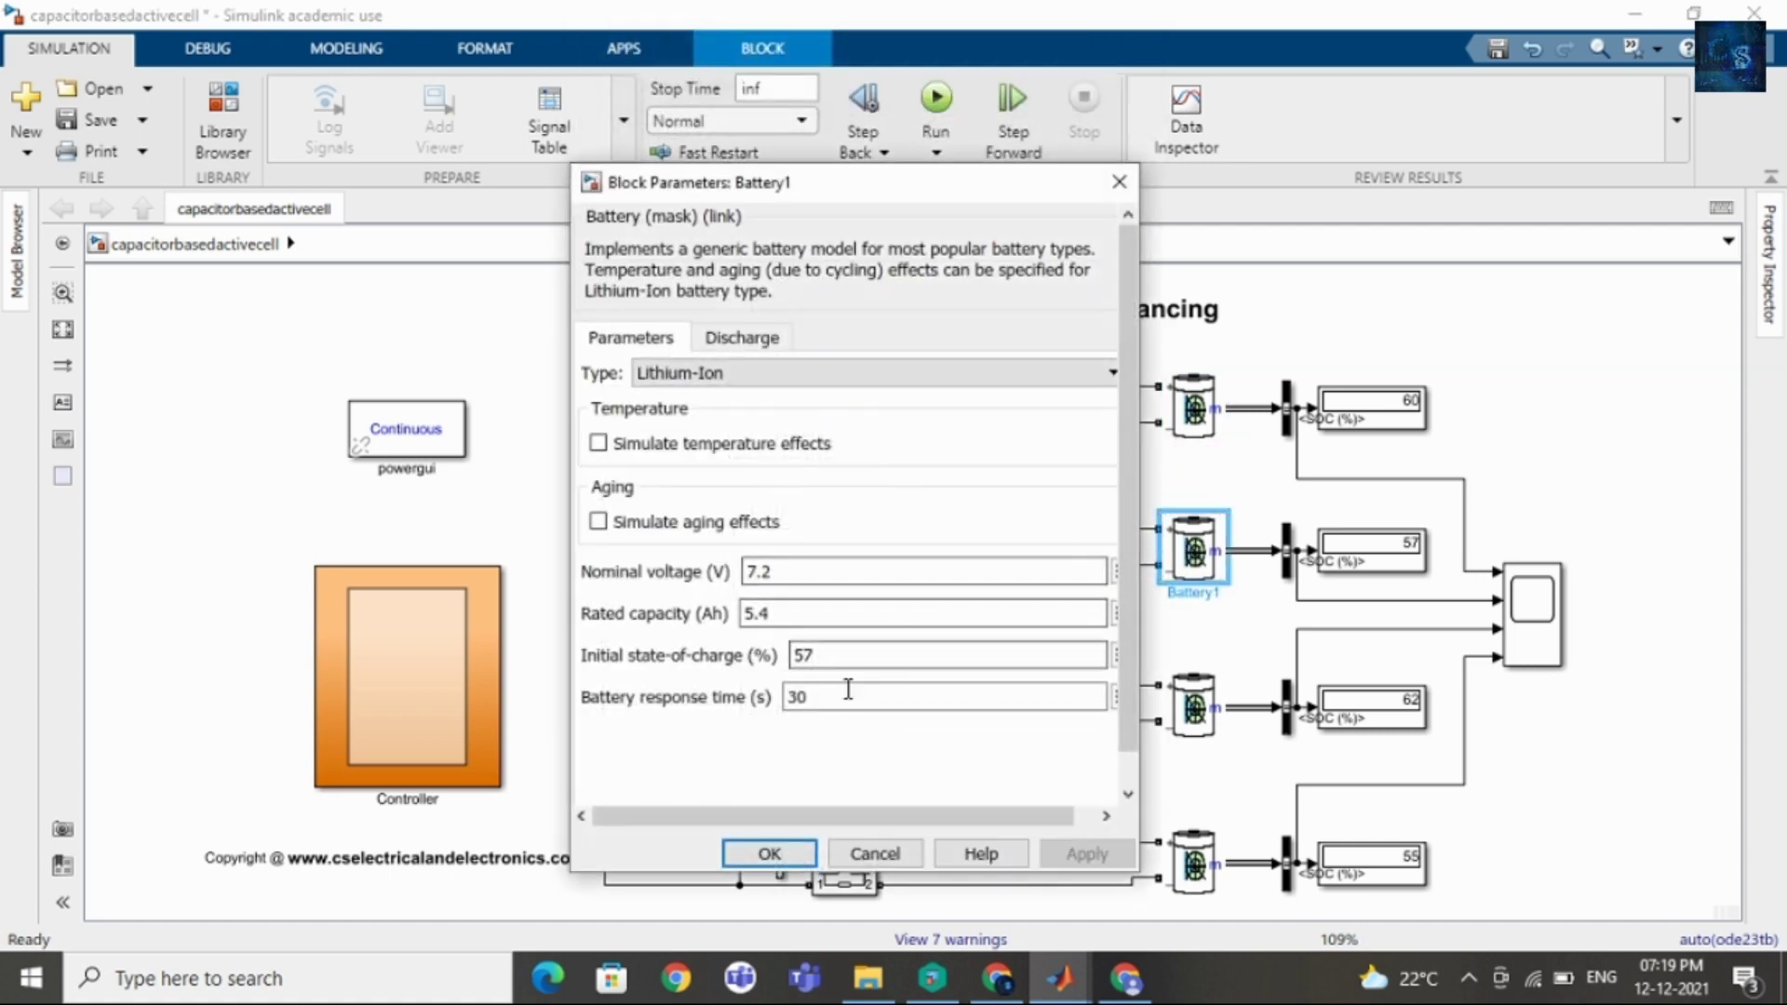
{"action": "left_click", "coordinate": [815, 852]}
{"action": "left_click", "coordinate": [1194, 707]}
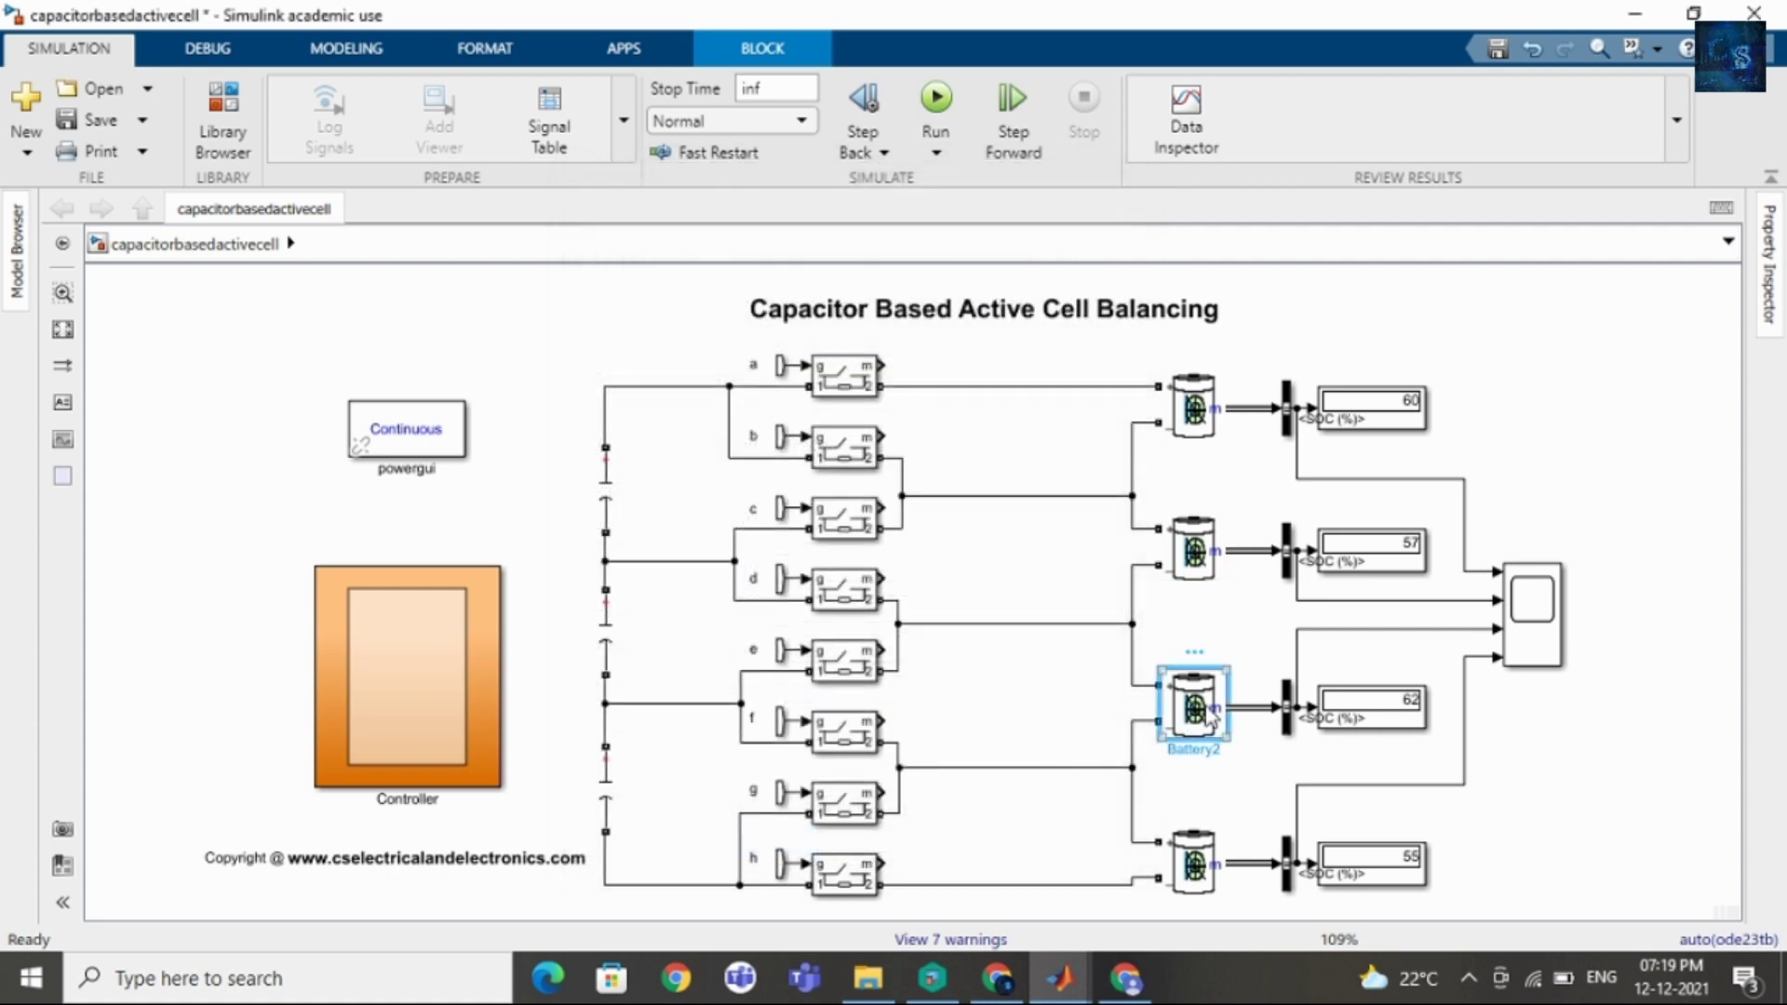
{"action": "double_click", "coordinate": [1194, 708]}
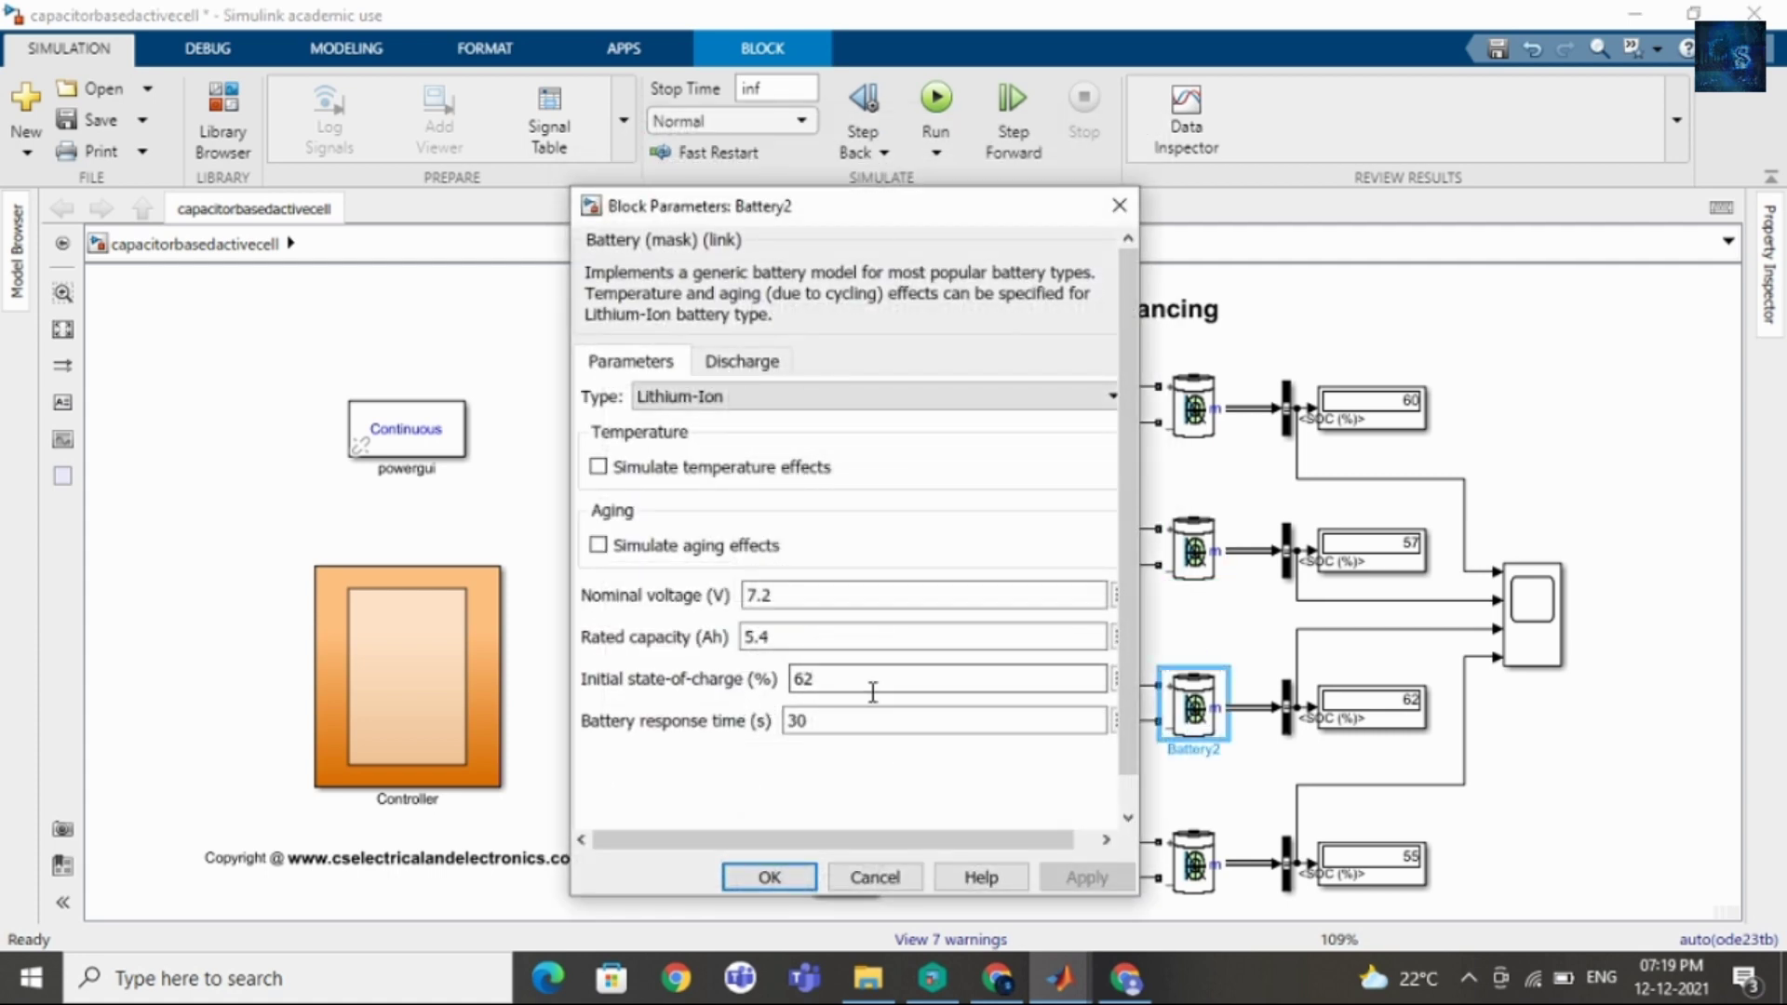
{"action": "left_click", "coordinate": [790, 871]}
{"action": "left_click", "coordinate": [1199, 864]}
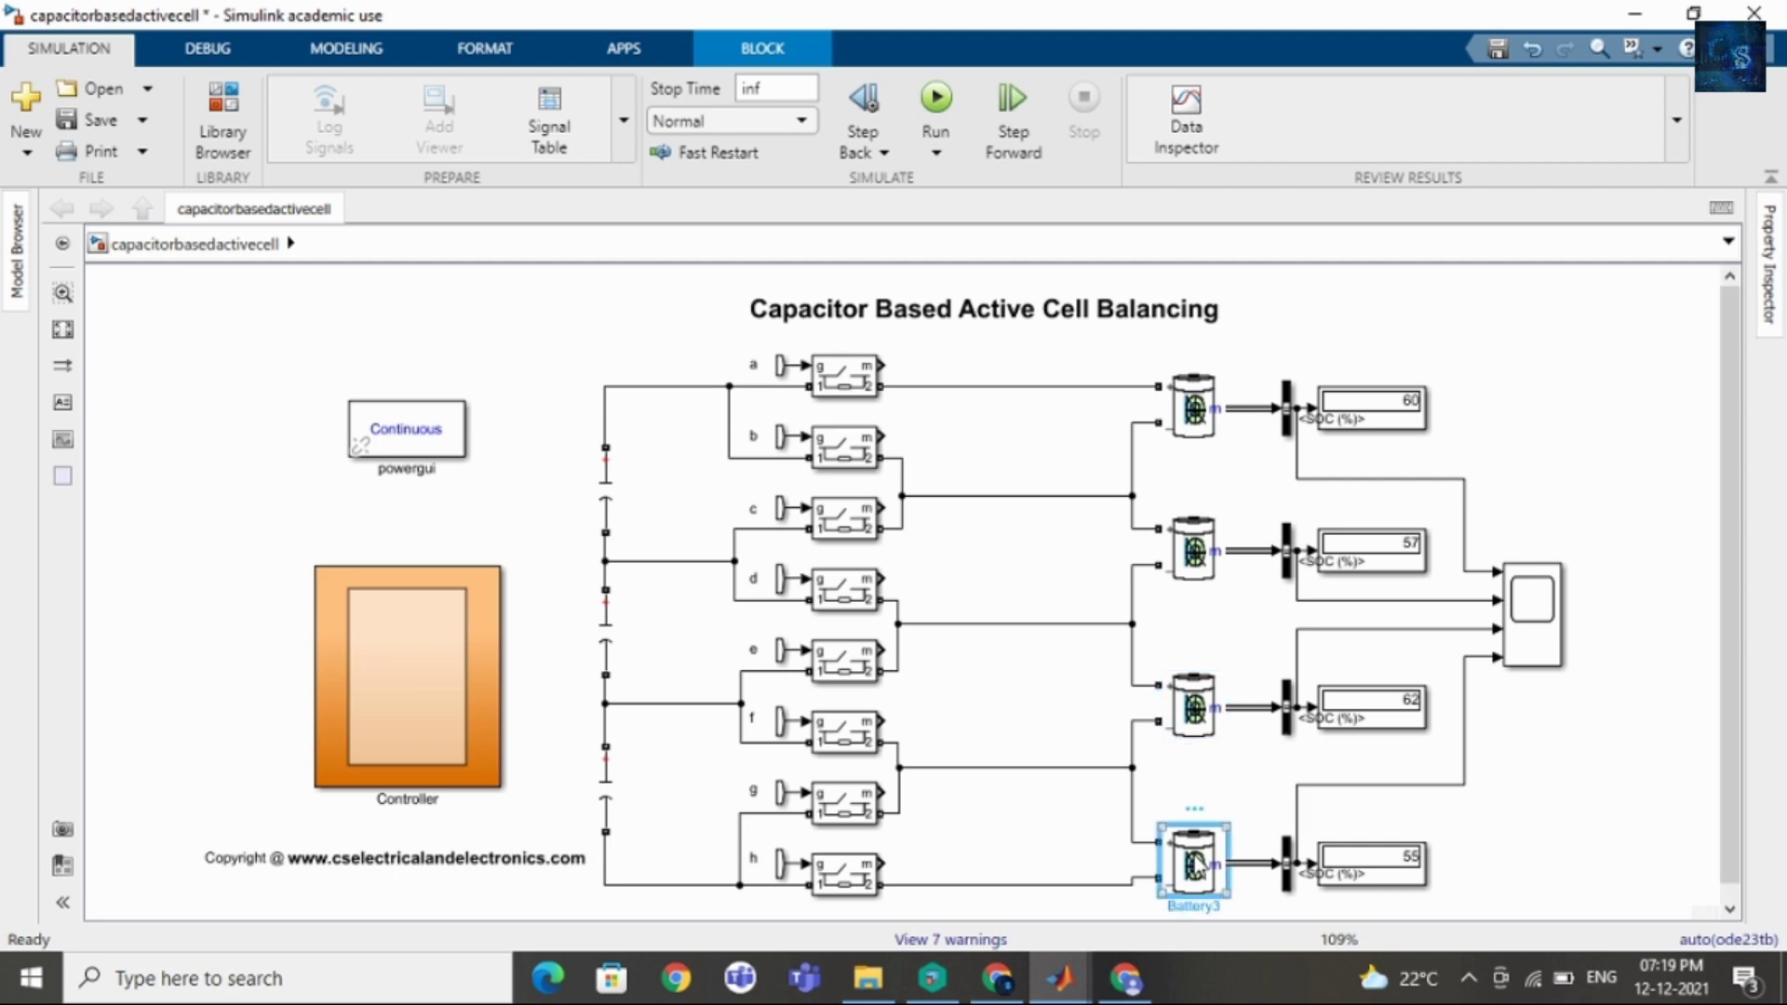
{"action": "double_click", "coordinate": [1199, 863]}
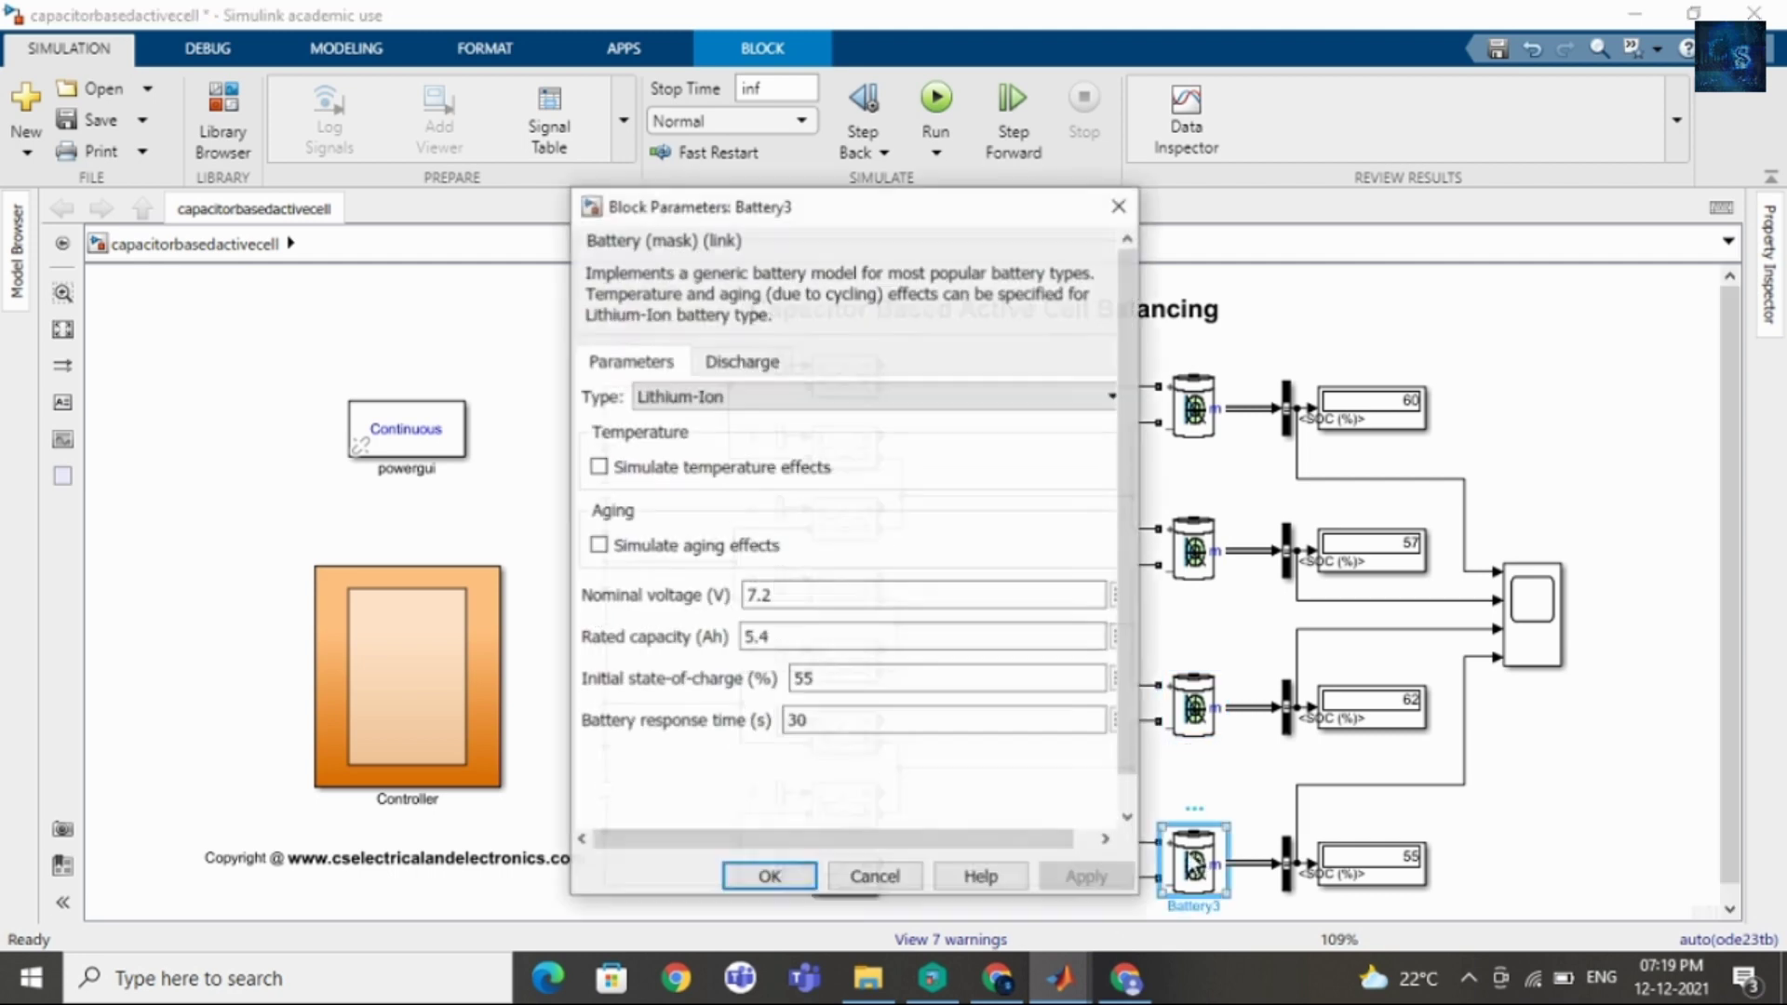
{"action": "left_click", "coordinate": [789, 878]}
{"action": "left_click", "coordinate": [656, 346]}
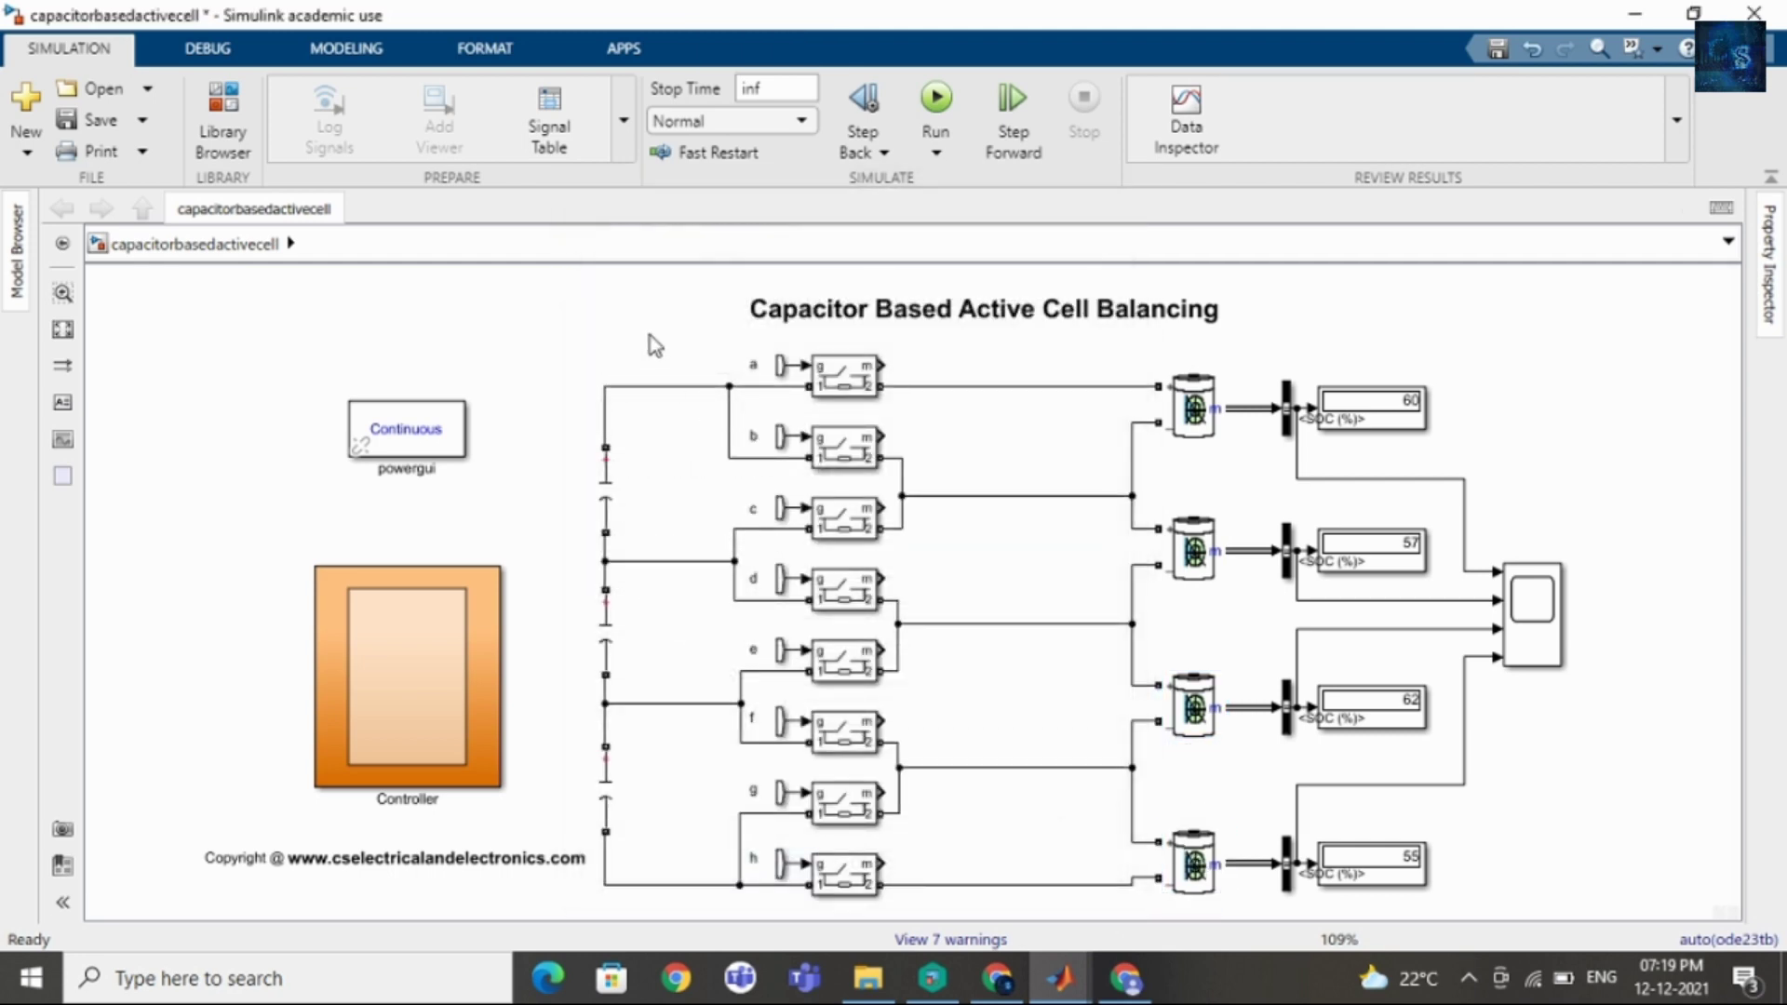
Examine the four SOC display blocks and the Scope block that collects their signals.
{"action": "left_click", "coordinate": [1381, 420]}
{"action": "left_click", "coordinate": [1383, 566]}
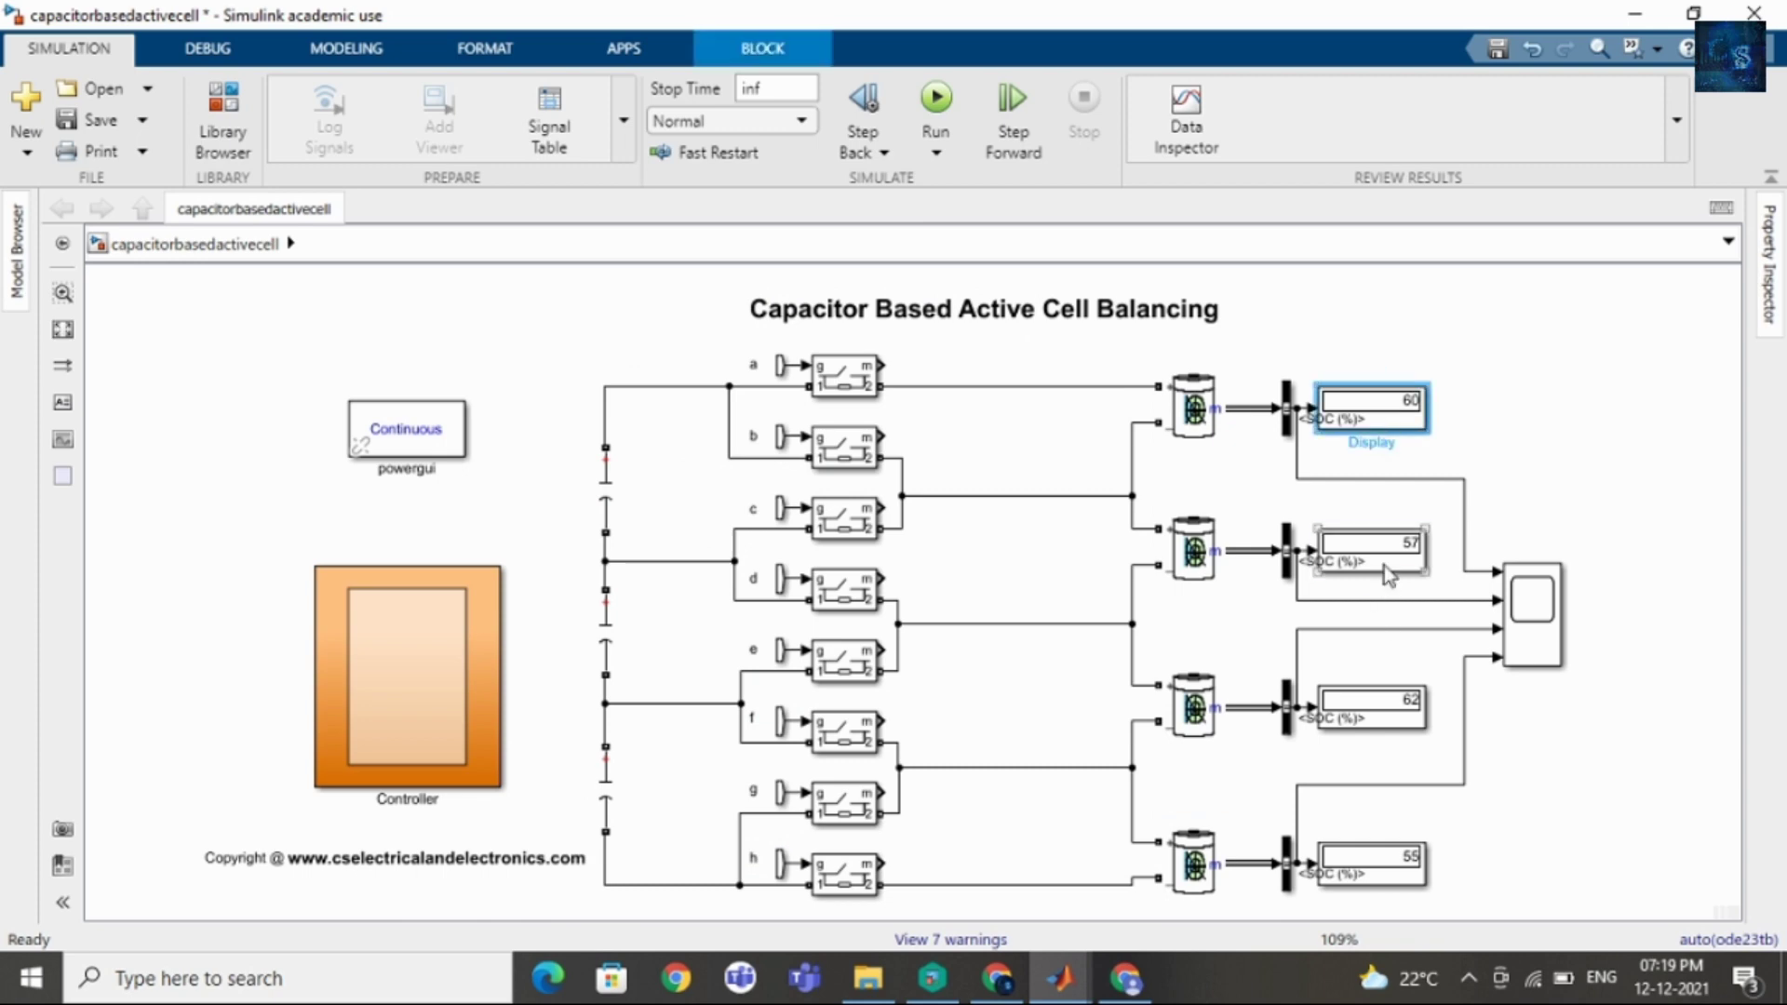
{"action": "left_click", "coordinate": [1387, 709]}
{"action": "left_click", "coordinate": [1384, 878]}
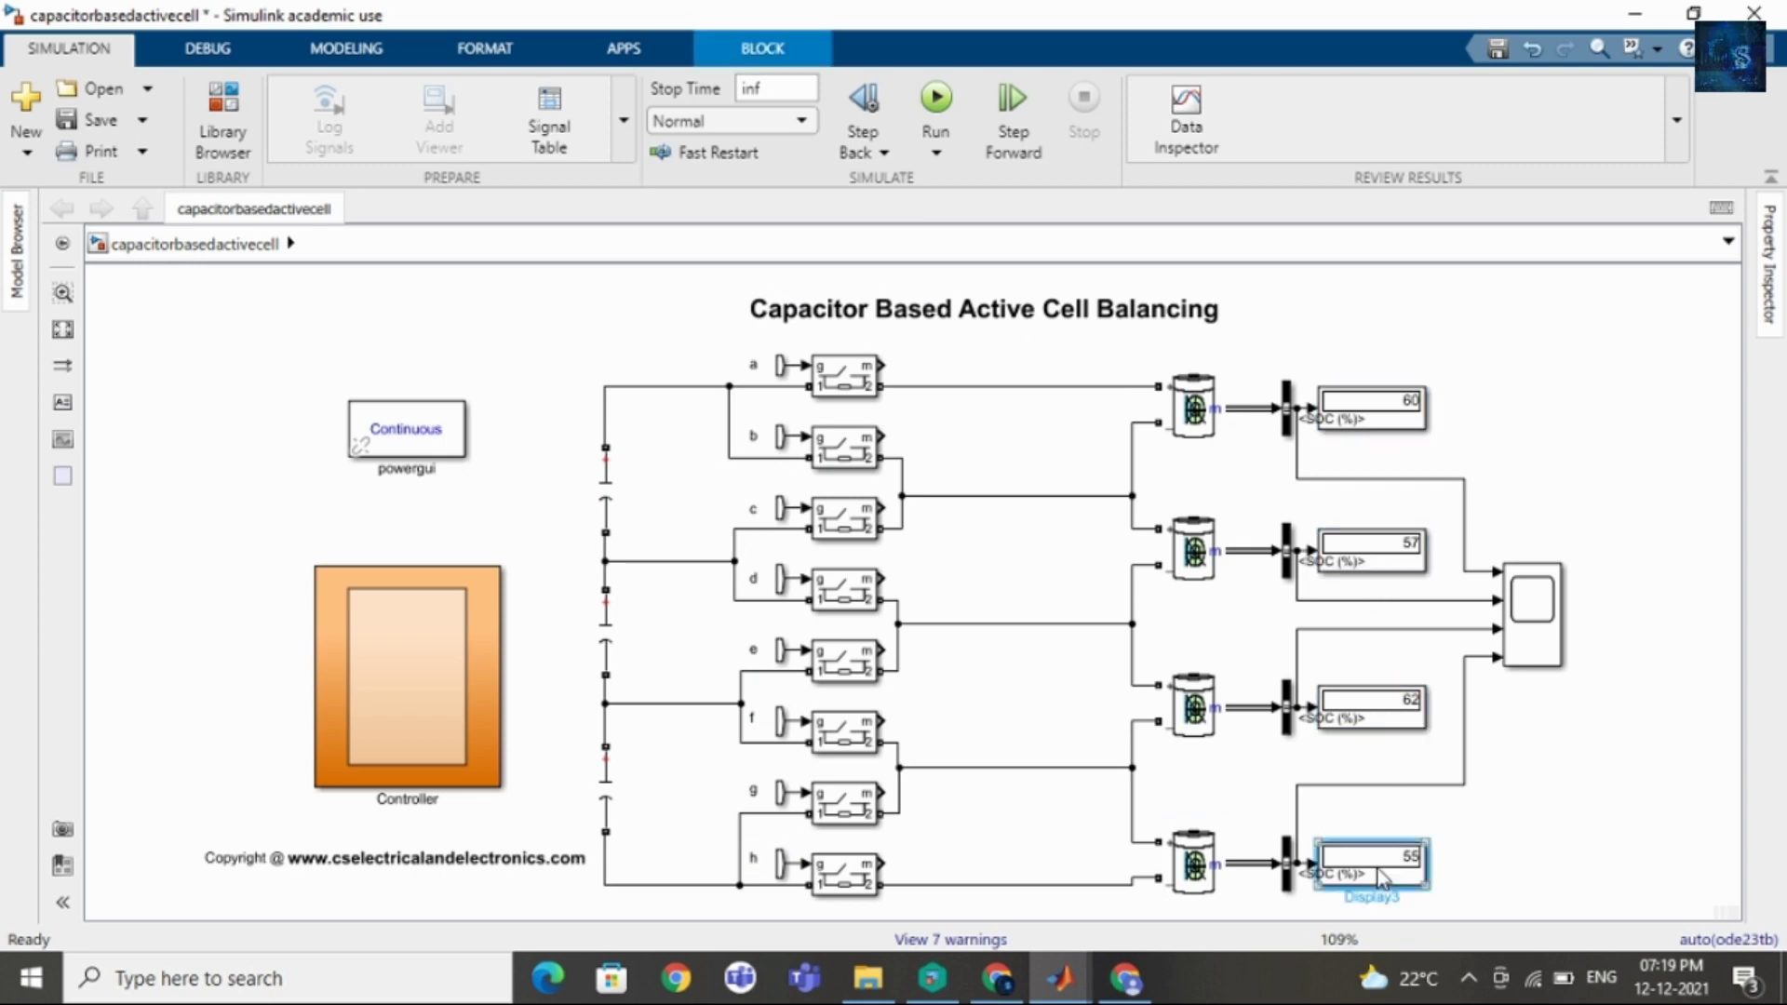
{"action": "left_click", "coordinate": [1528, 600]}
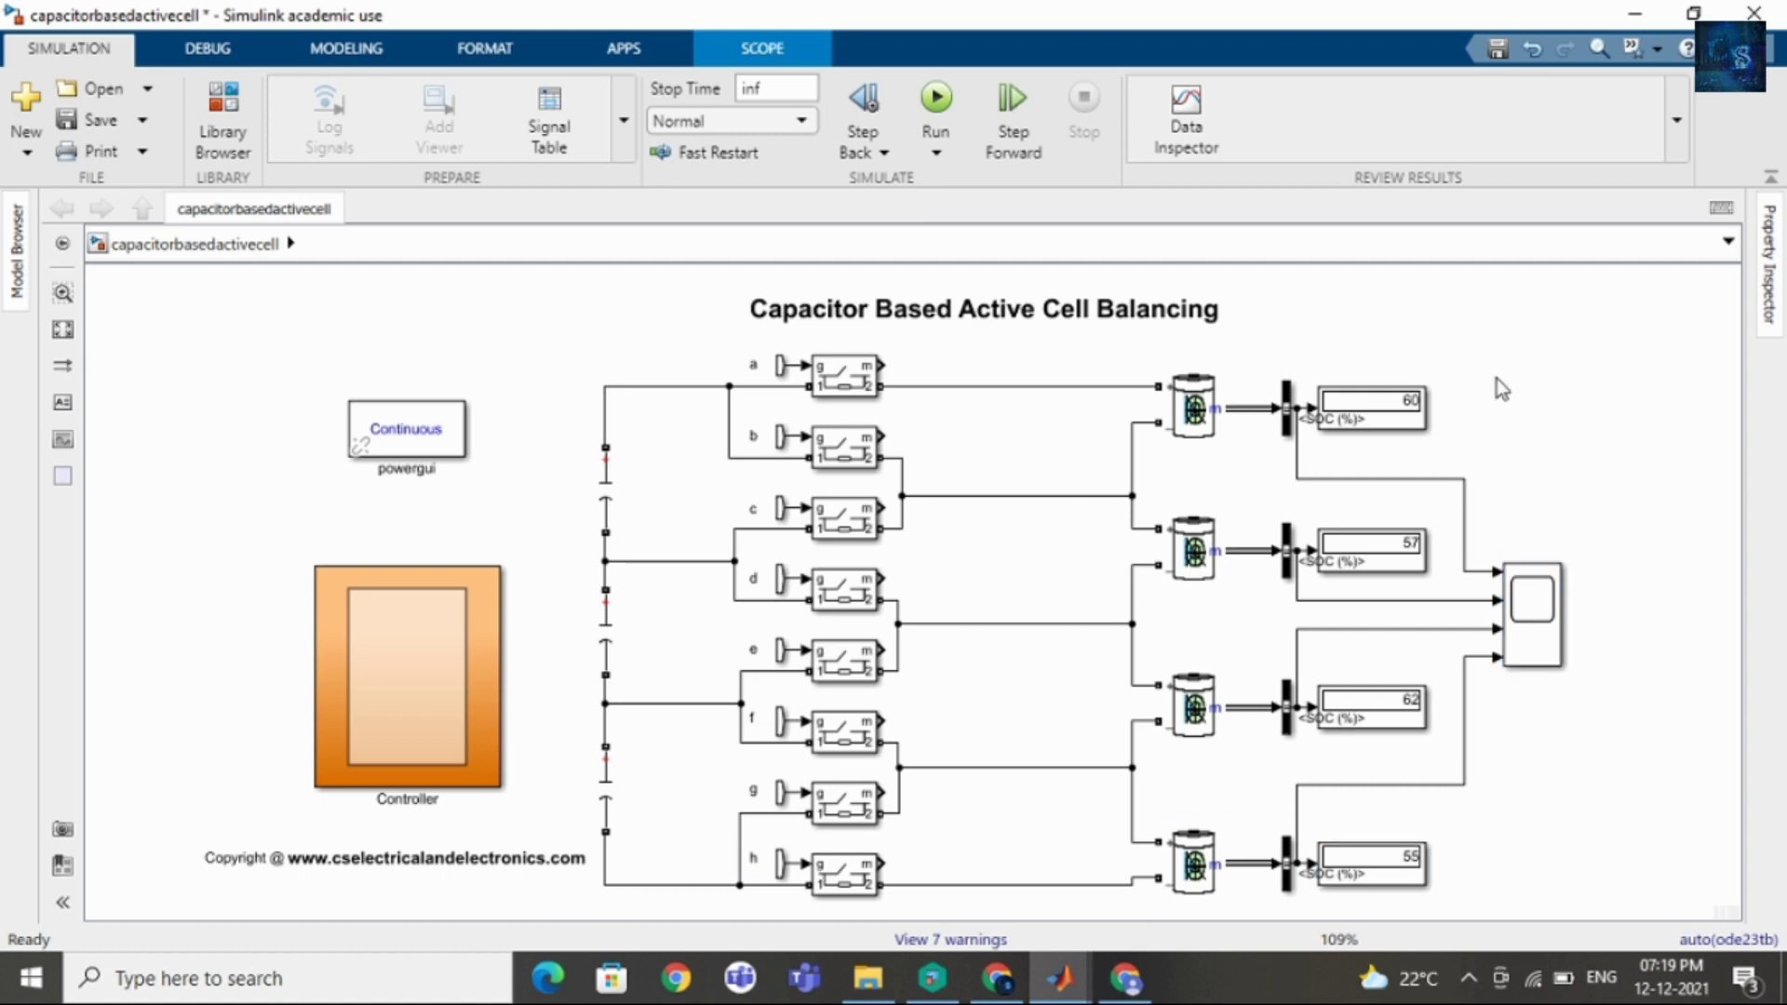
Run the capacitor-based active cell balancing simulation with the whole model in view.
{"action": "left_click", "coordinate": [945, 106]}
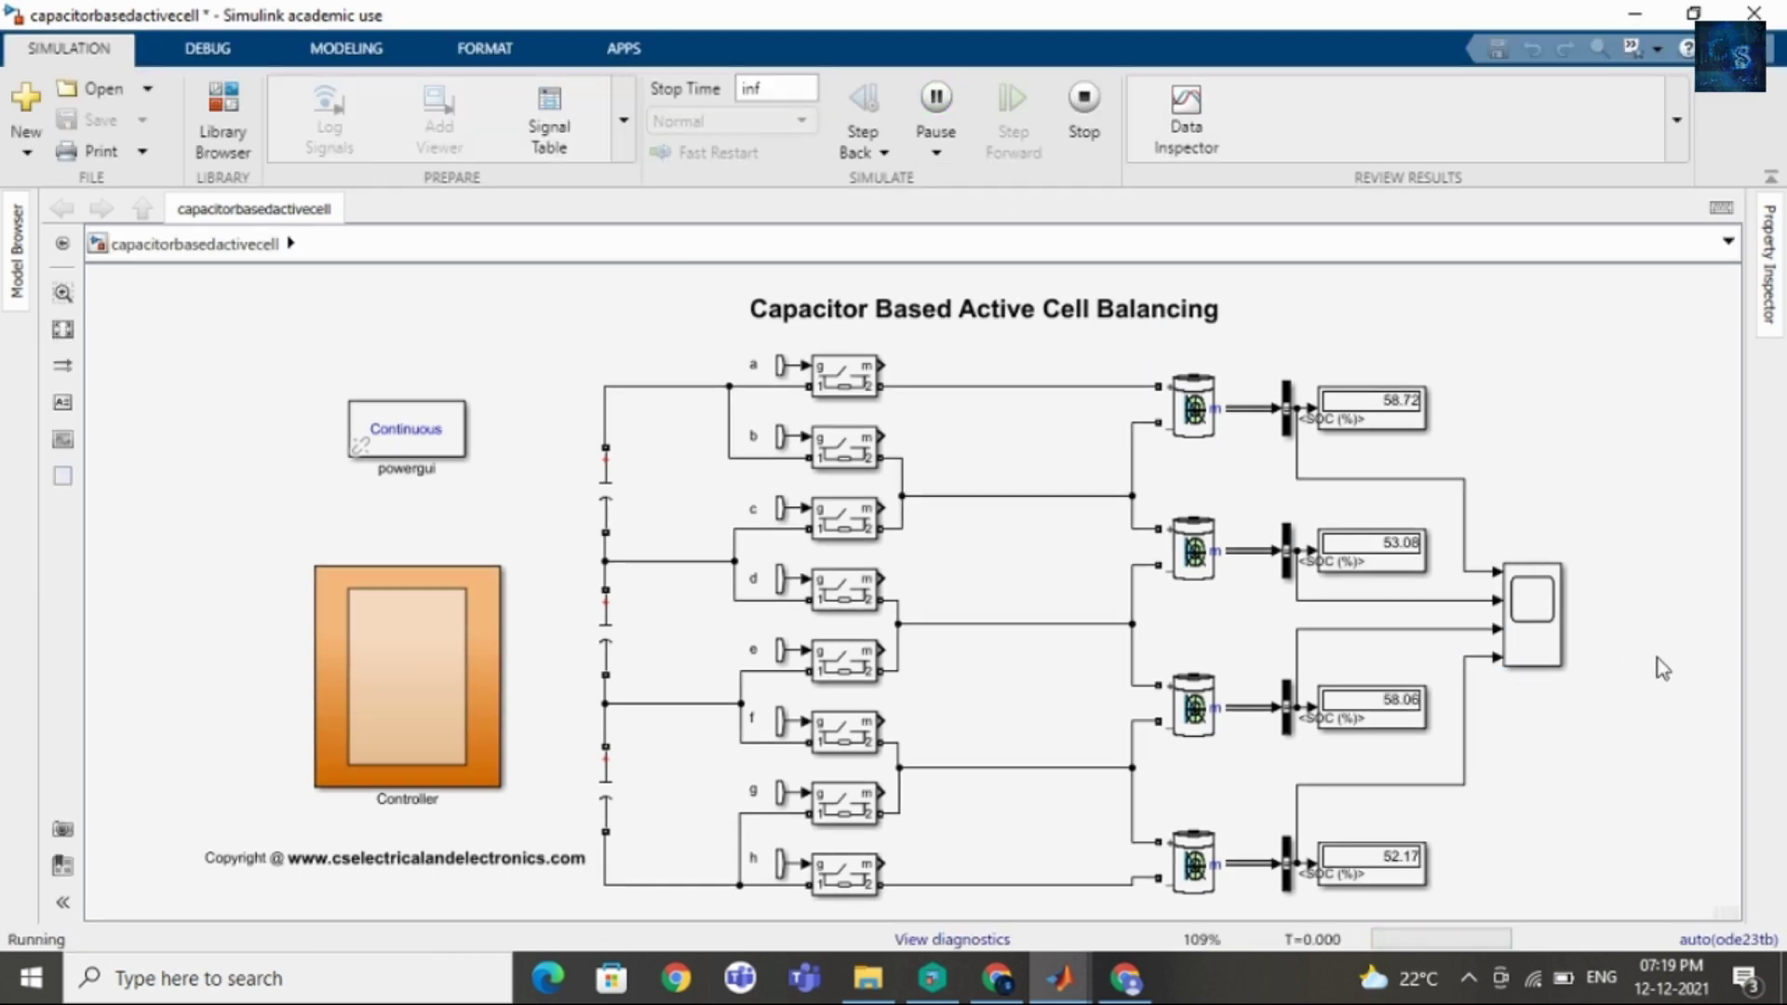
{"action": "scroll", "coordinate": [1657, 657], "scroll_direction": "up", "scroll_amount": 3}
{"action": "scroll", "coordinate": [1606, 467], "scroll_direction": "down", "scroll_amount": 2}
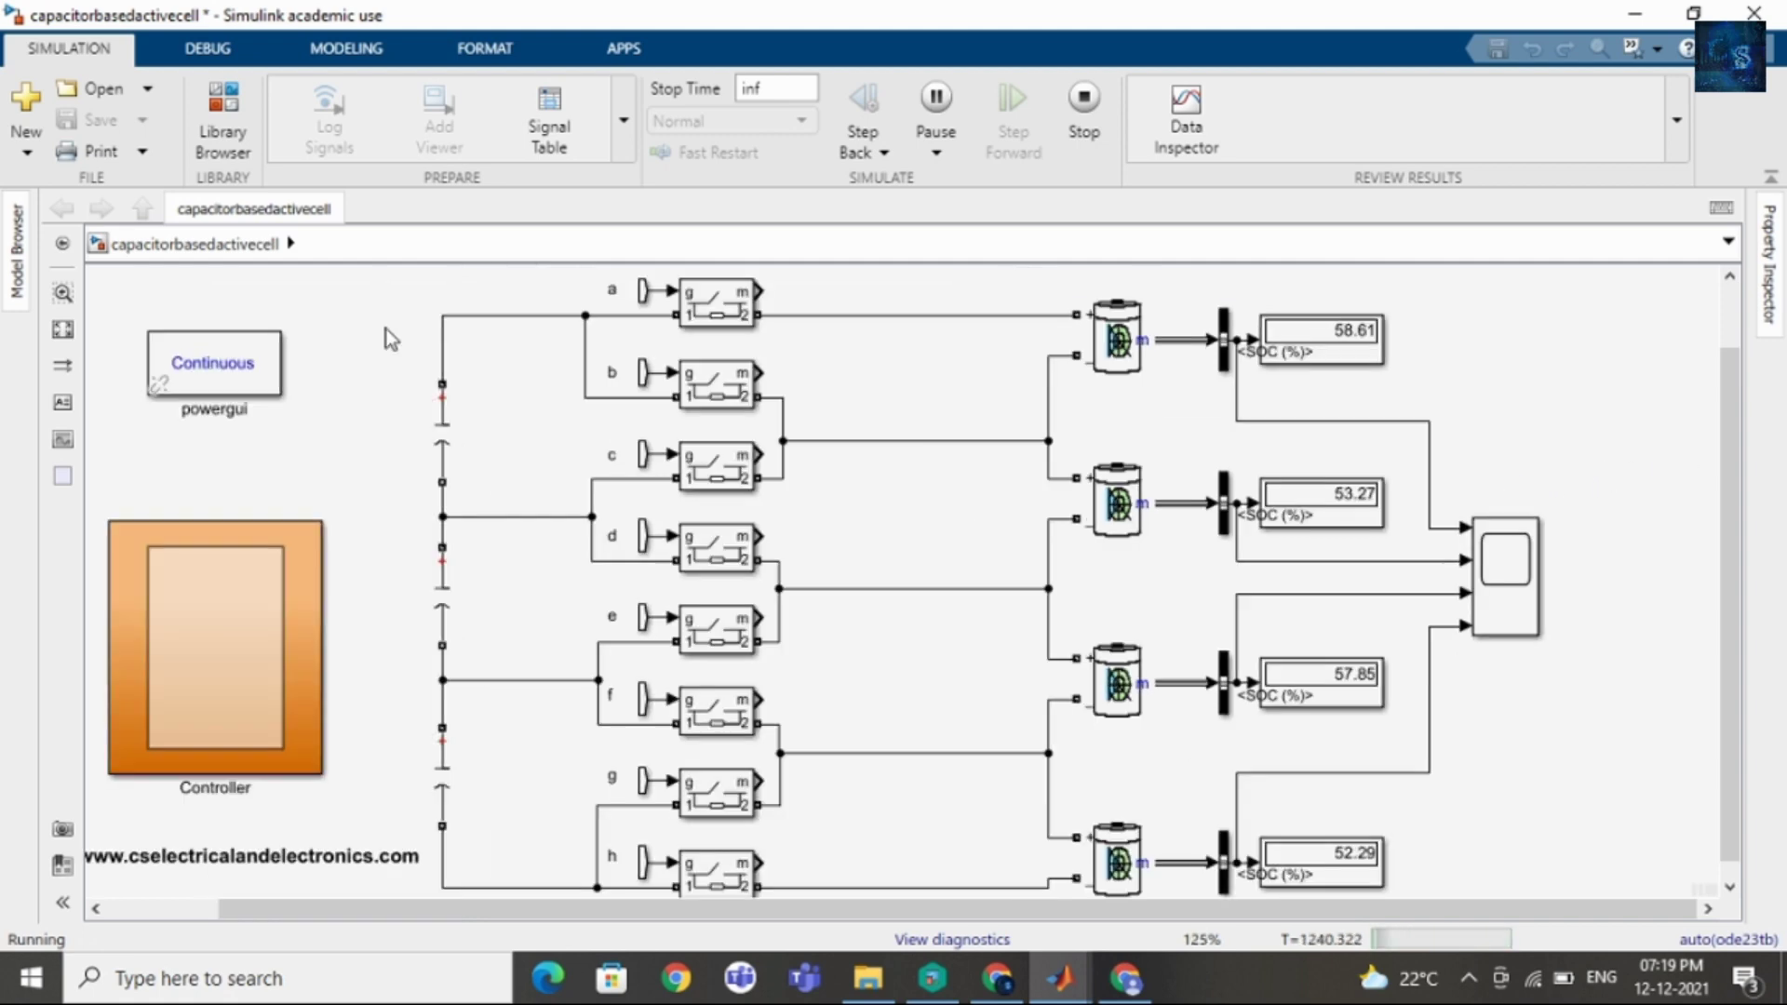
{"action": "left_click", "coordinate": [62, 329]}
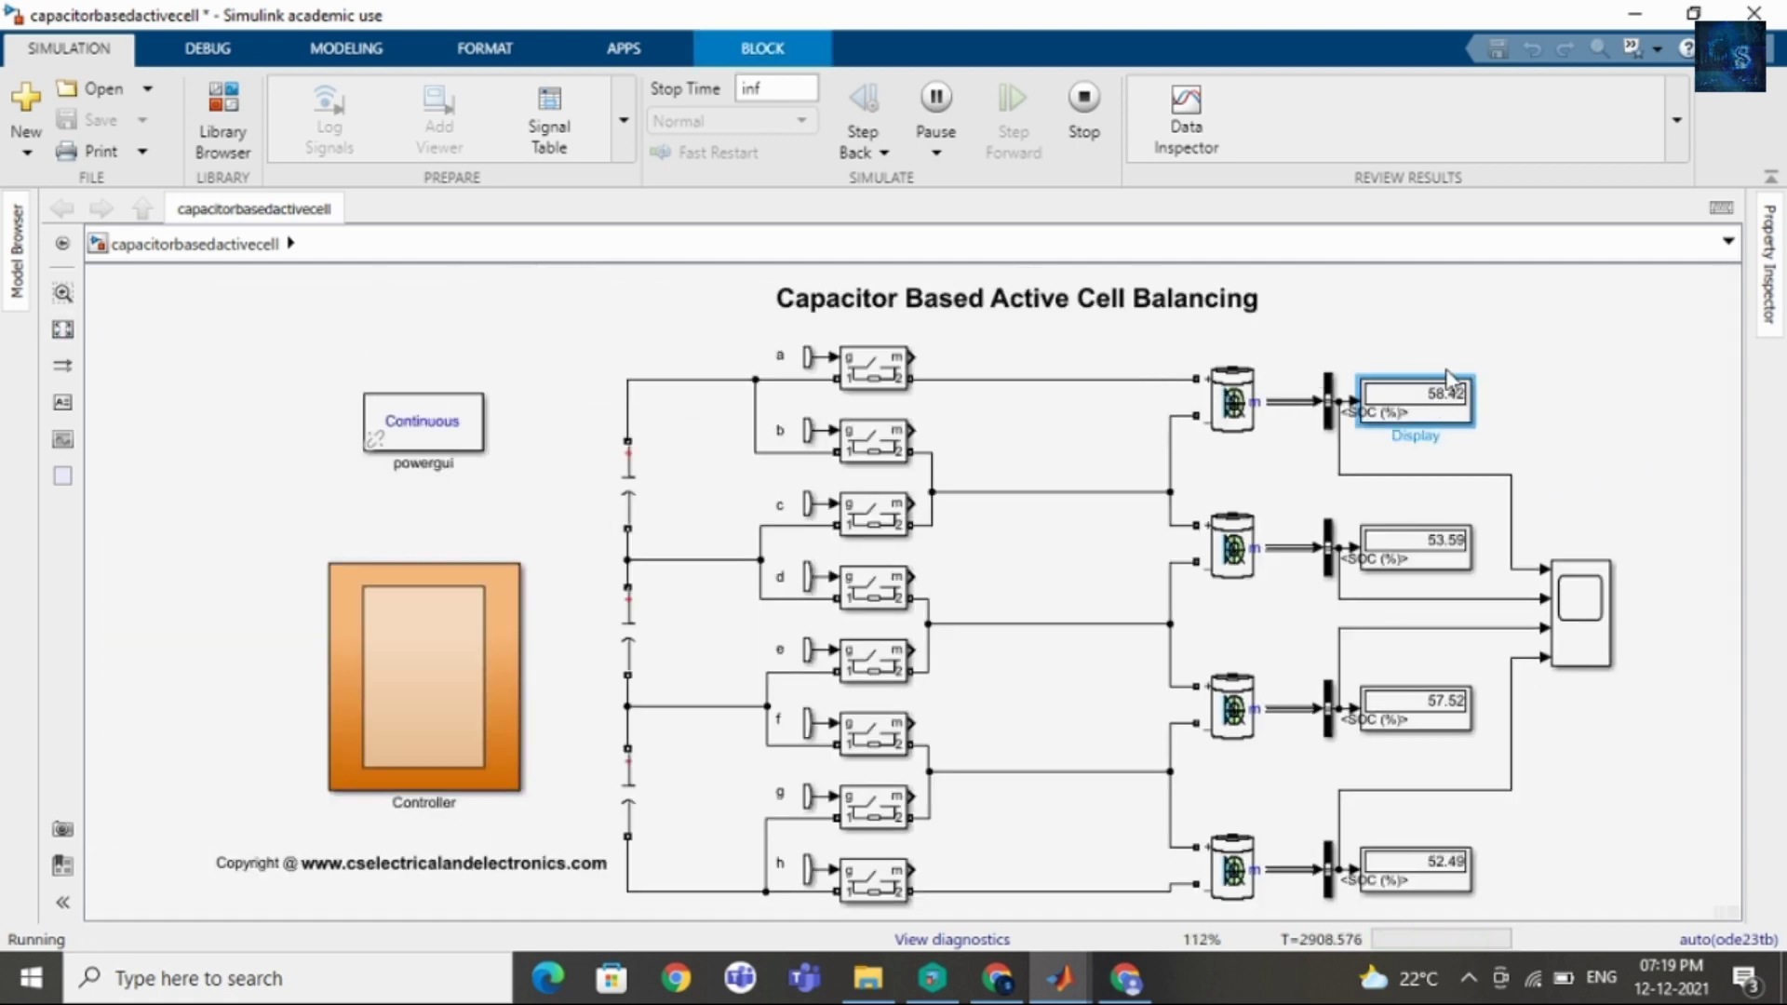
Compare the SOC displays of the four batteries while the simulation is running.
{"action": "left_click", "coordinate": [1415, 545]}
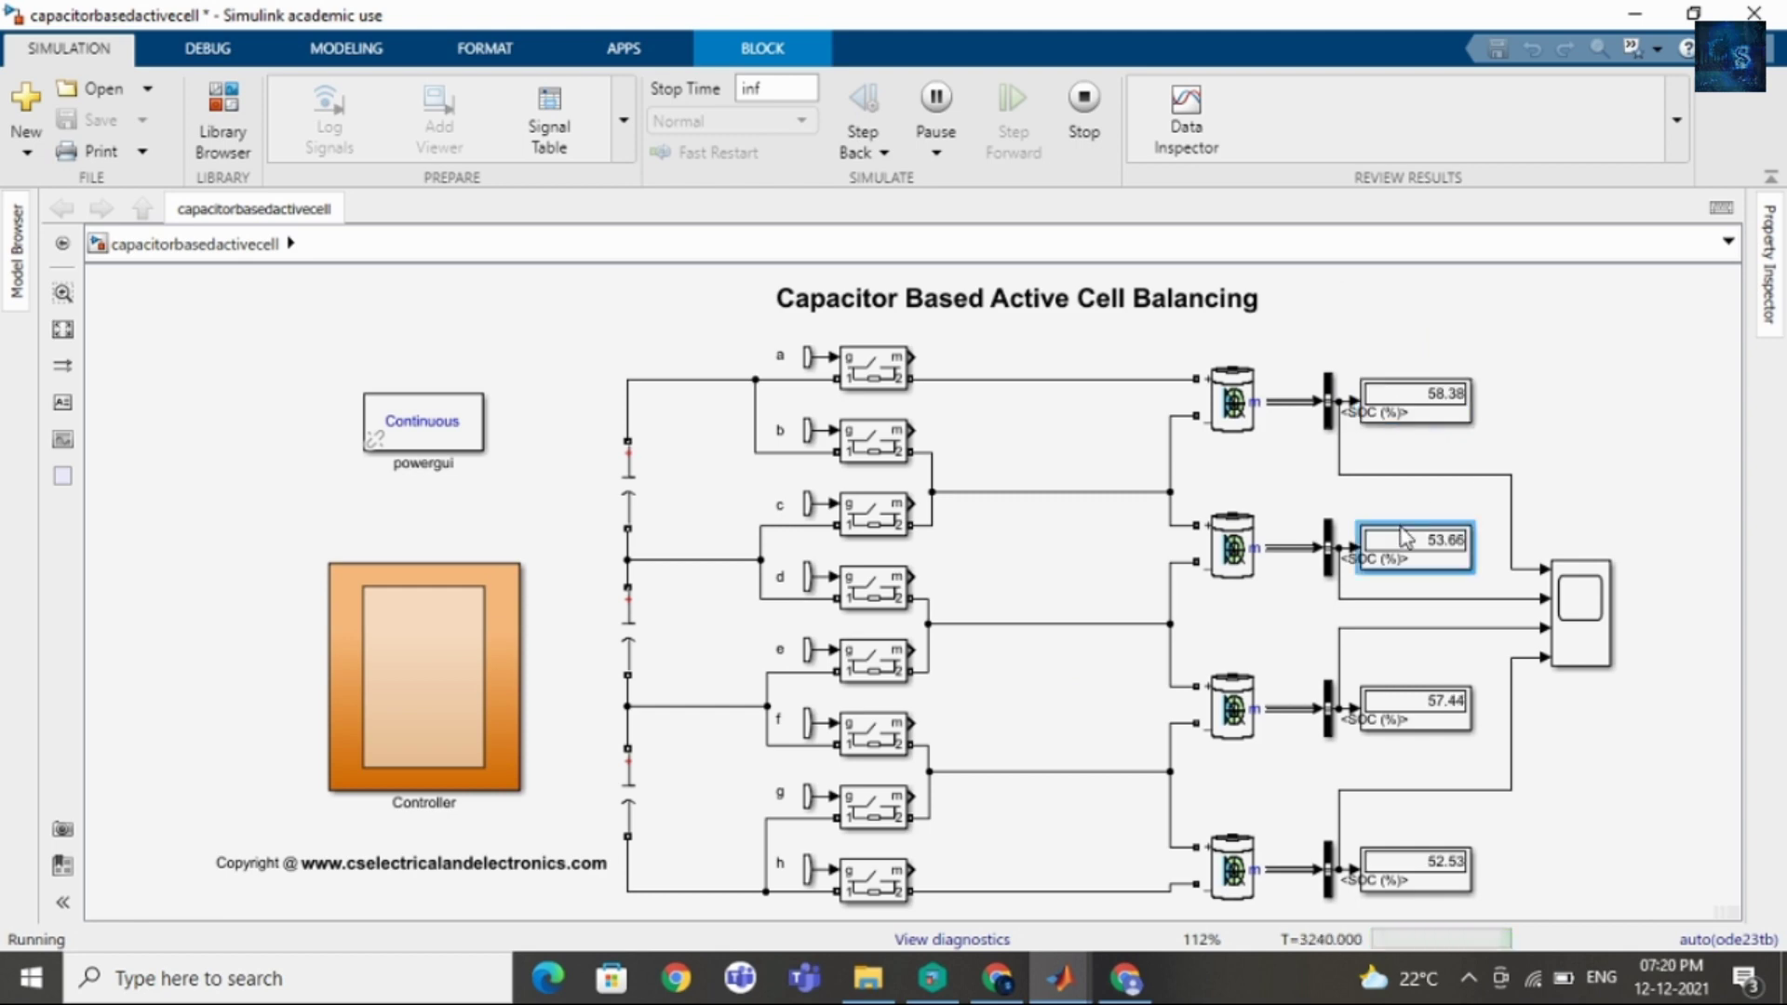
{"action": "left_click", "coordinate": [1282, 489]}
{"action": "left_click", "coordinate": [1383, 707]}
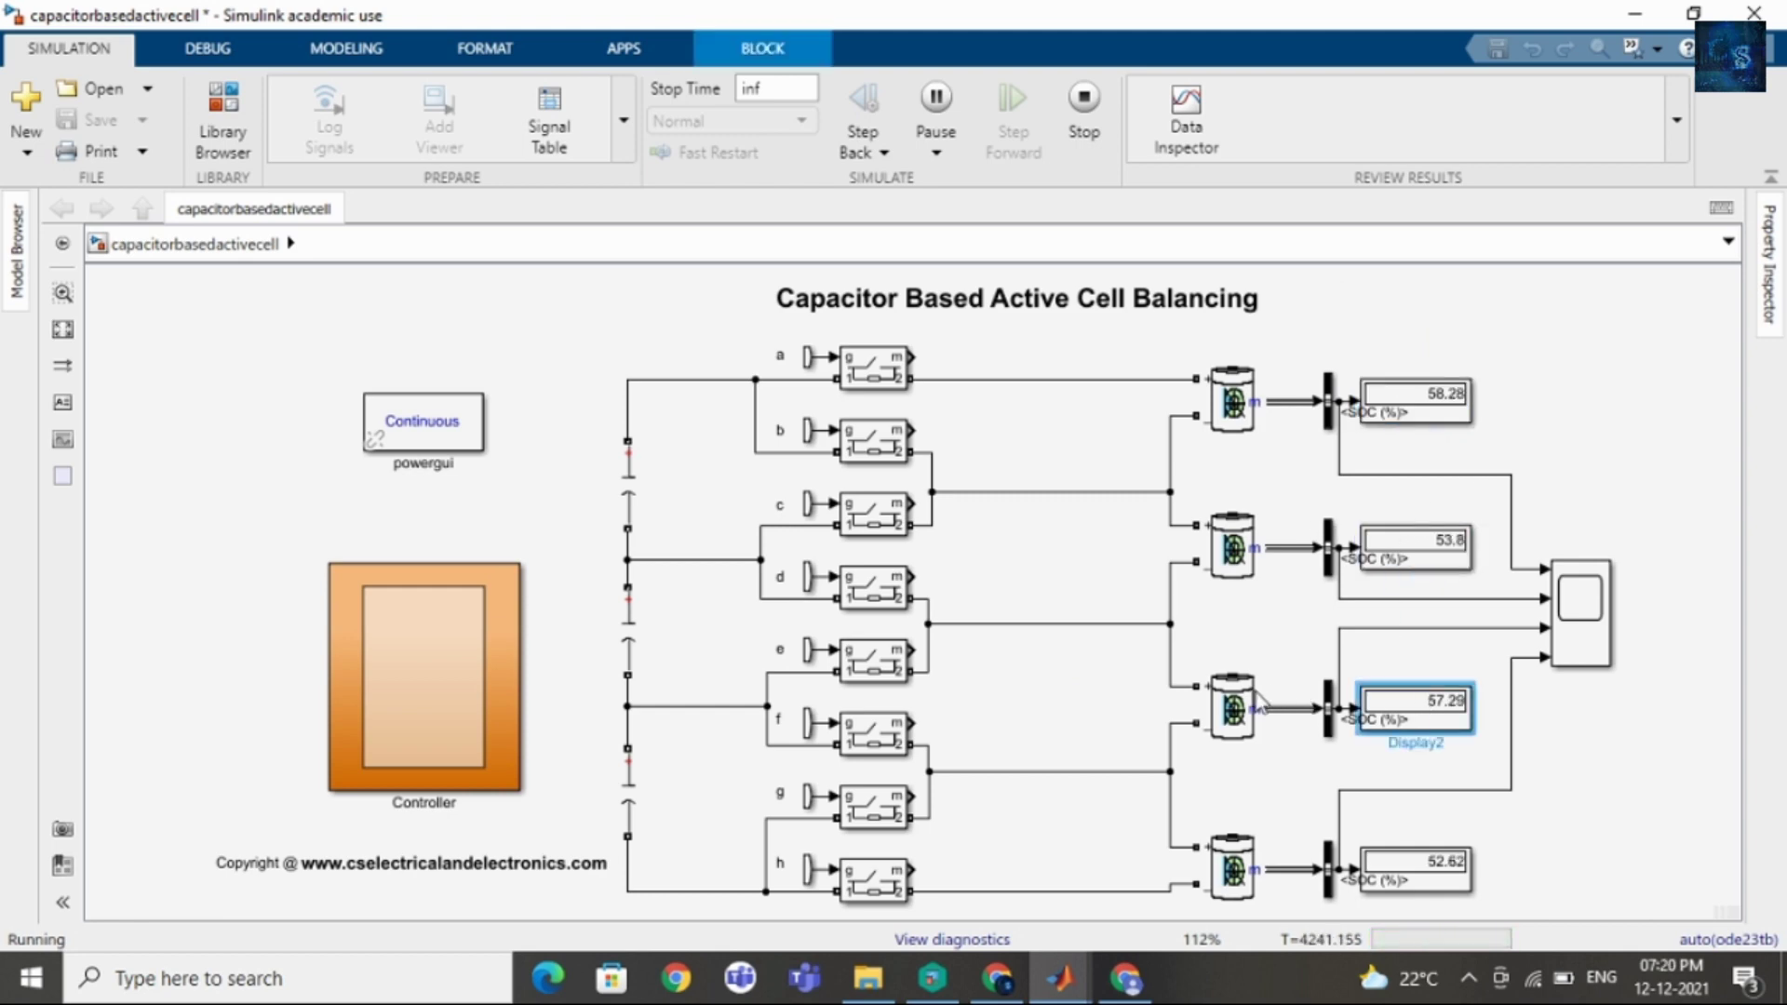
{"action": "left_click", "coordinate": [1431, 880]}
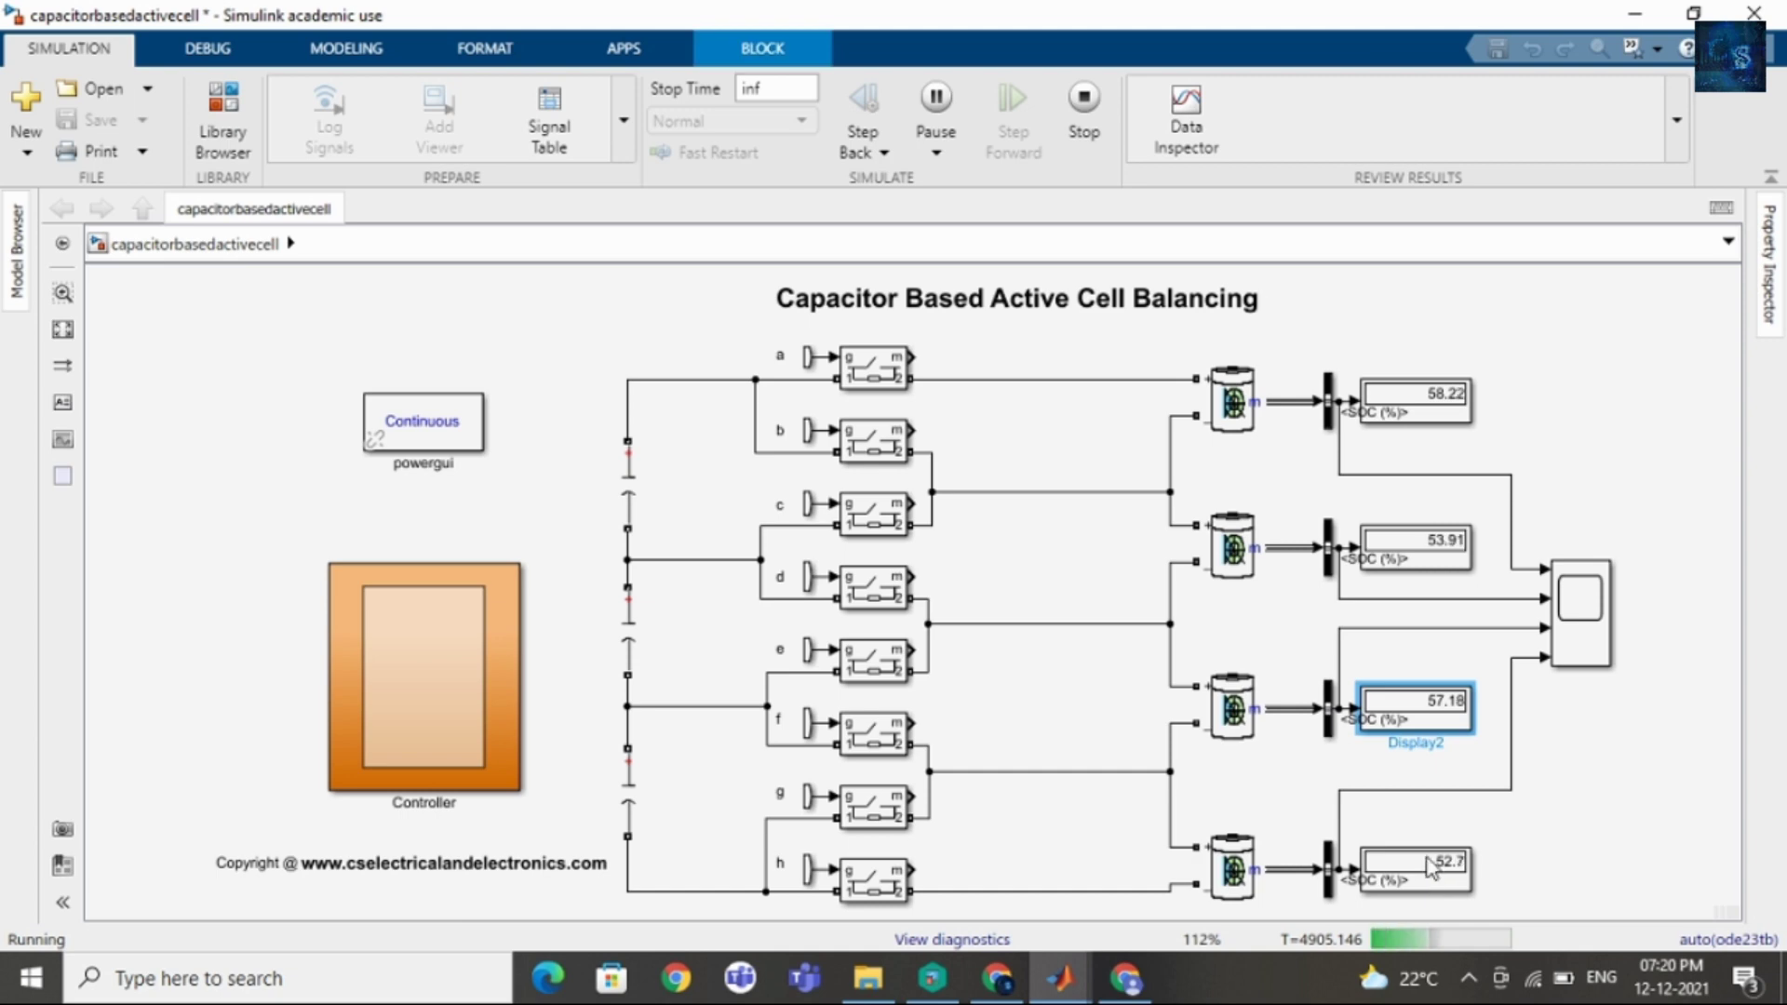
{"action": "left_click", "coordinate": [1297, 810]}
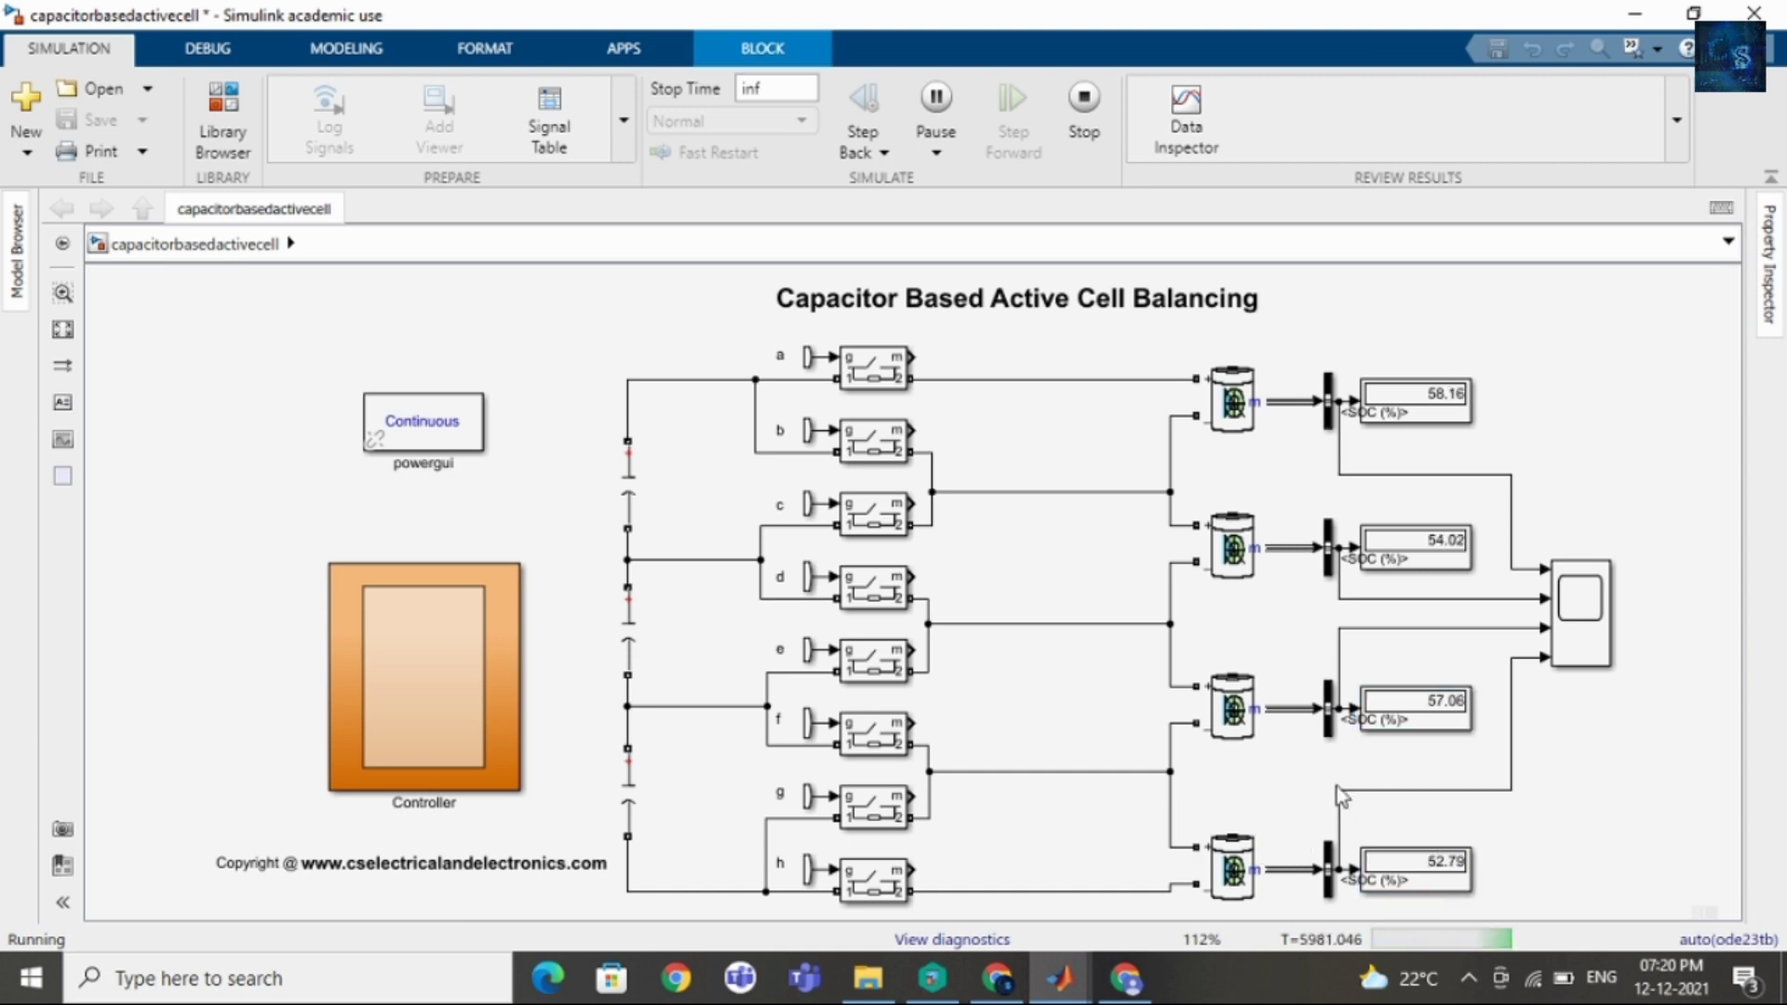
Open the Scope, scale its axes to fit the four SOC traces, and compare them with the display blocks.
{"action": "double_click", "coordinate": [1587, 621]}
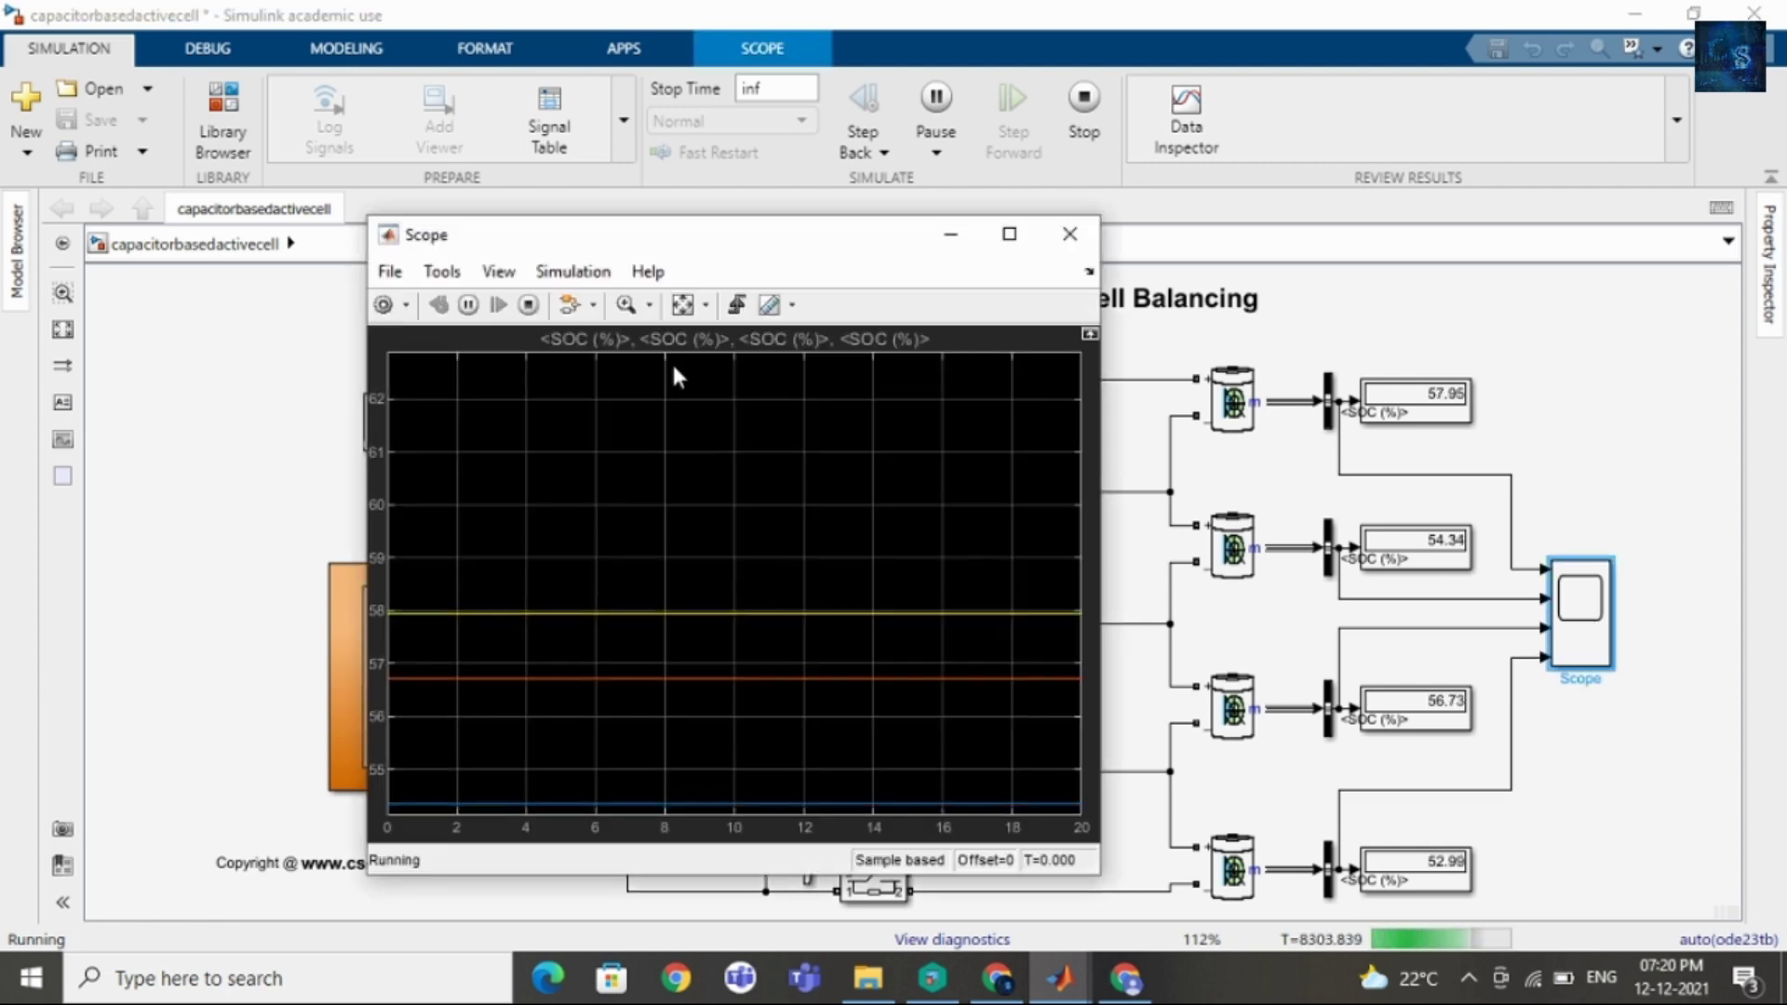
{"action": "left_click", "coordinate": [683, 306]}
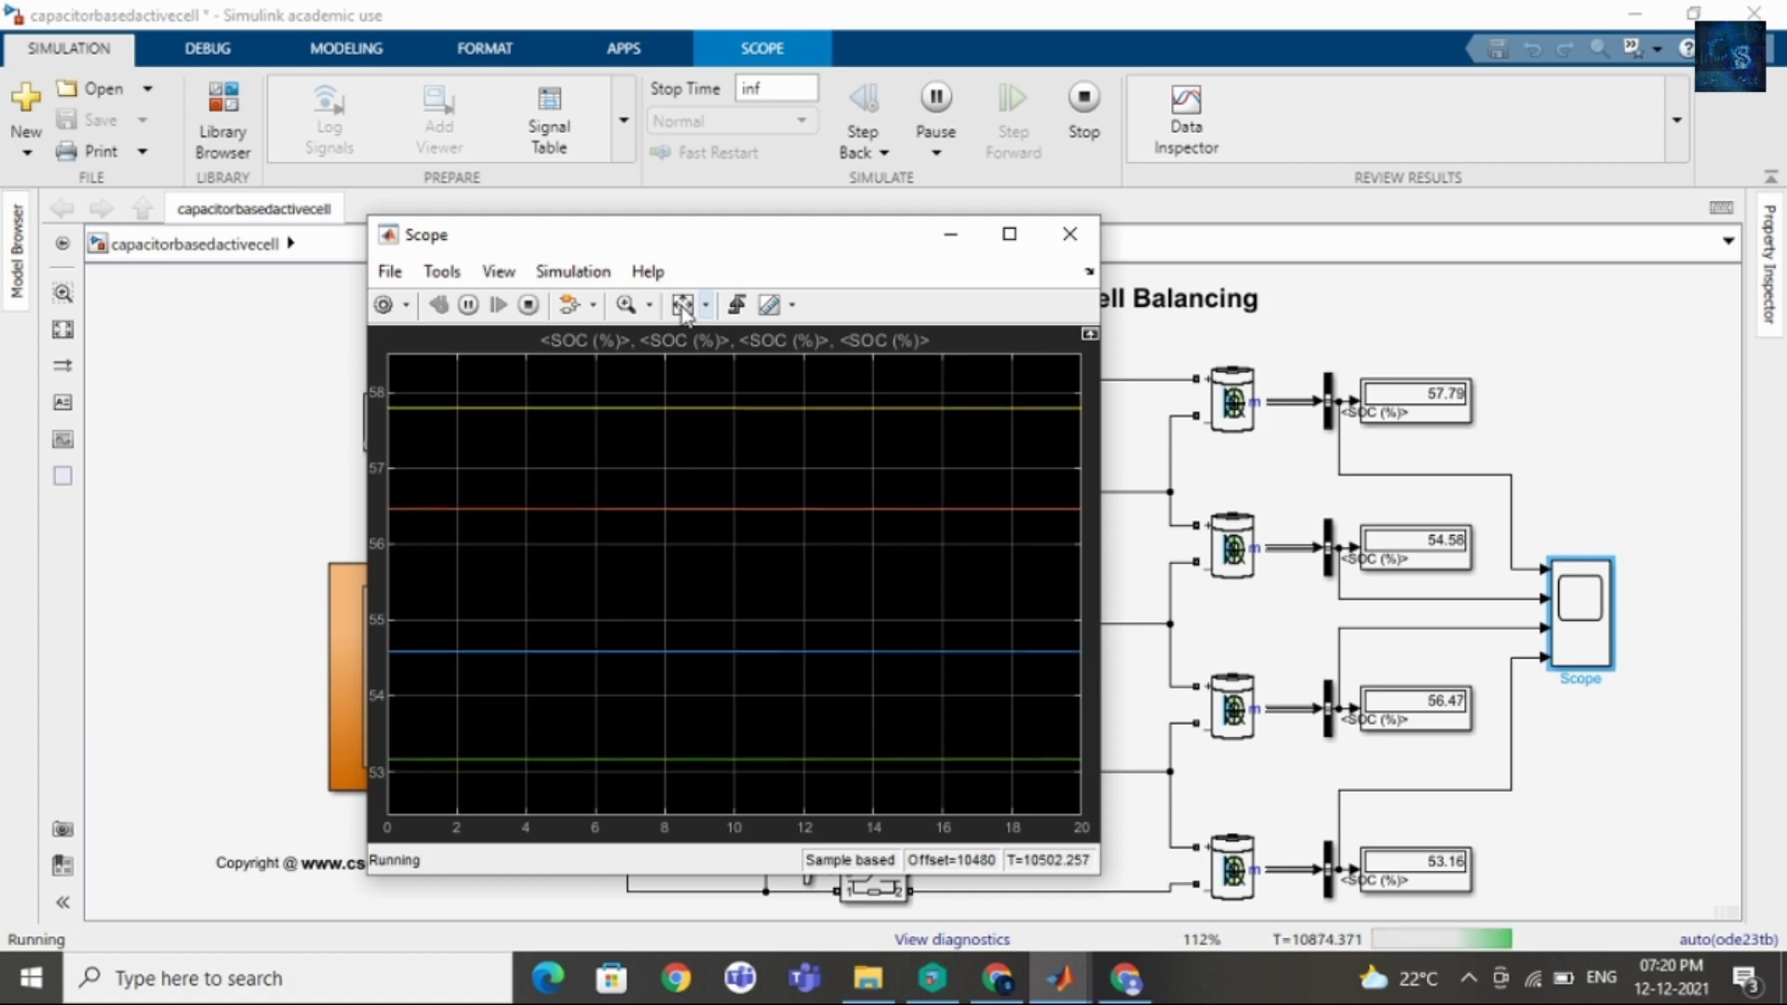
{"action": "left_click_drag", "start_coordinate": [745, 245], "coordinate": [521, 231]}
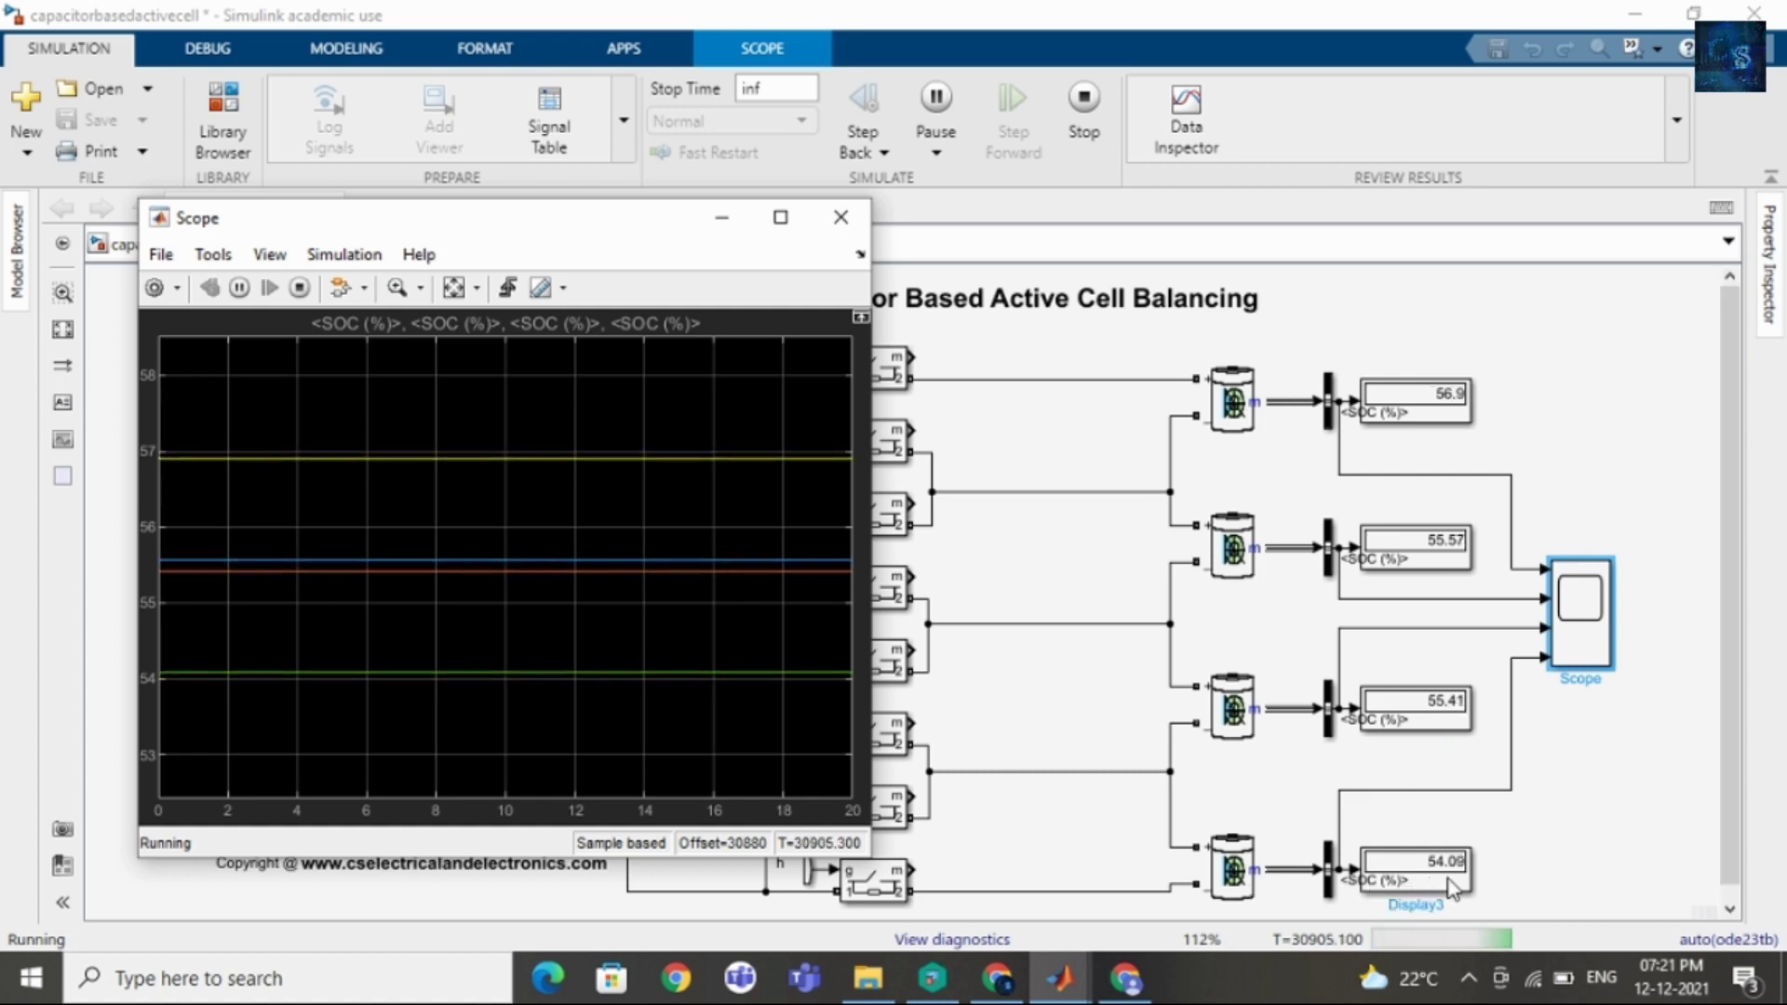
{"action": "left_click_drag", "start_coordinate": [610, 233], "coordinate": [828, 336]}
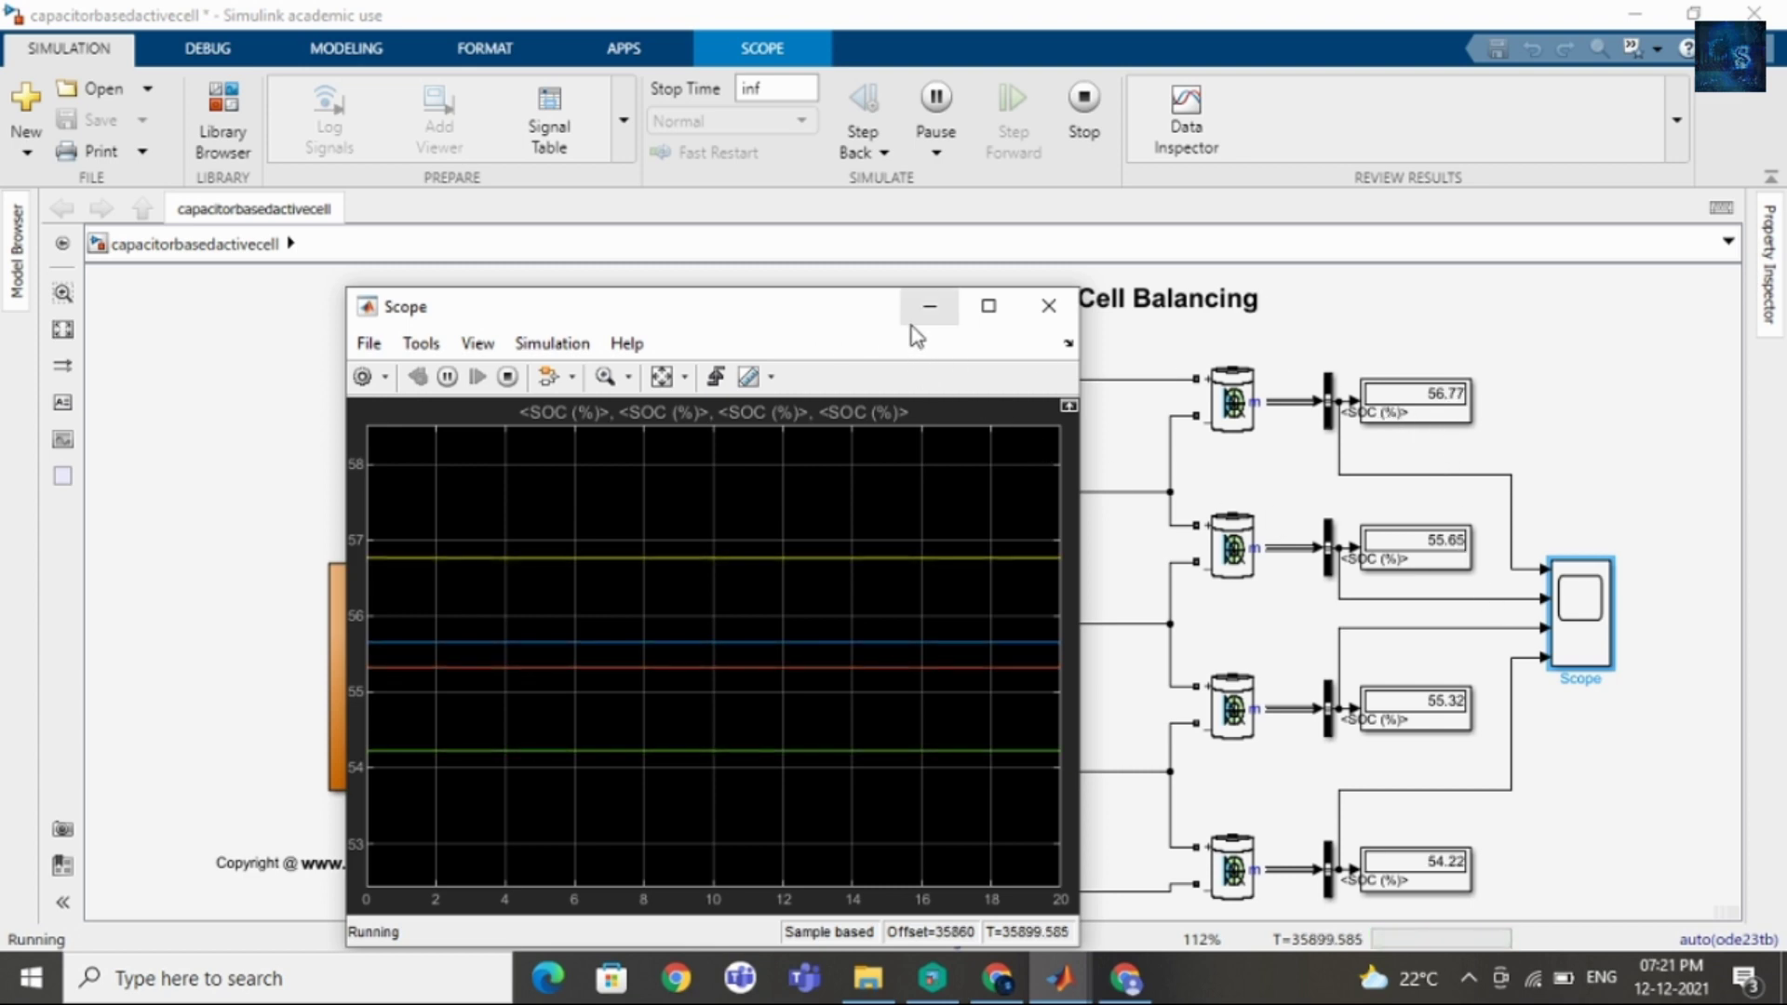
Enlarge the Scope window and place it clear of the four SOC display blocks.
{"action": "left_click_drag", "start_coordinate": [793, 304], "coordinate": [902, 308]}
{"action": "left_click_drag", "start_coordinate": [470, 284], "coordinate": [220, 221]}
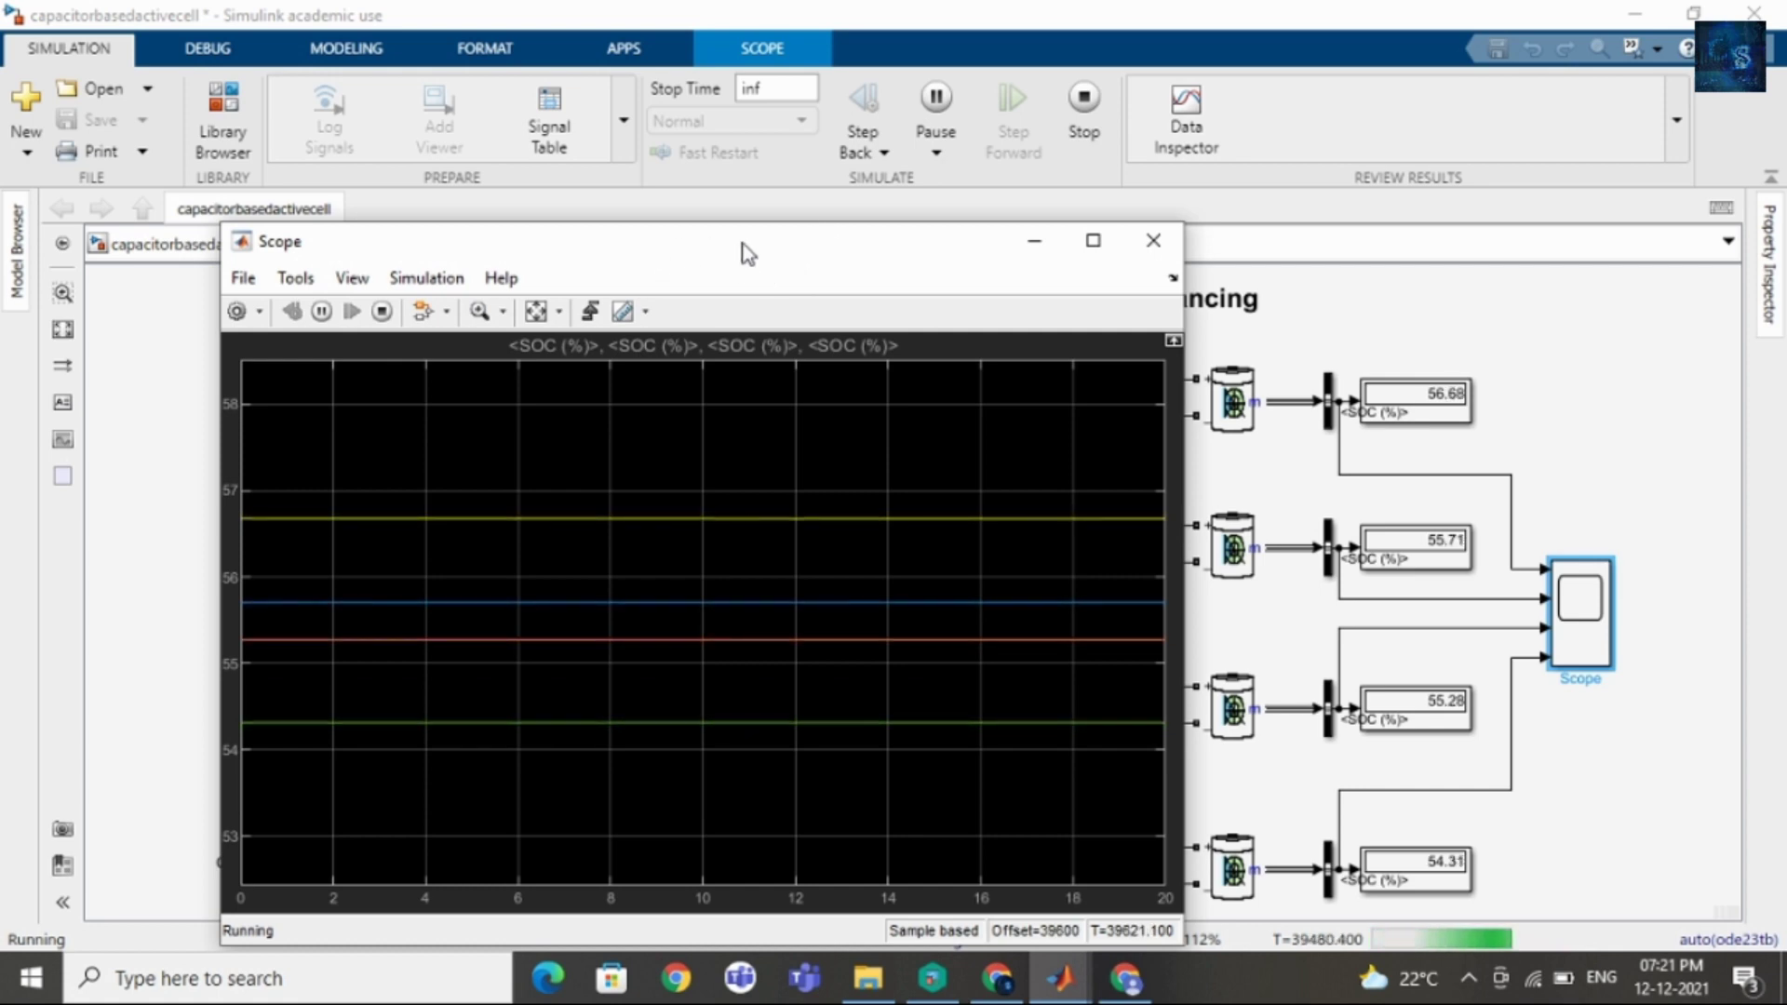
{"action": "mouse_move", "coordinate": [742, 247]}
{"action": "left_mouse_down"}
{"action": "mouse_move", "coordinate": [701, 249]}
{"action": "mouse_move", "coordinate": [733, 257]}
{"action": "left_mouse_up"}
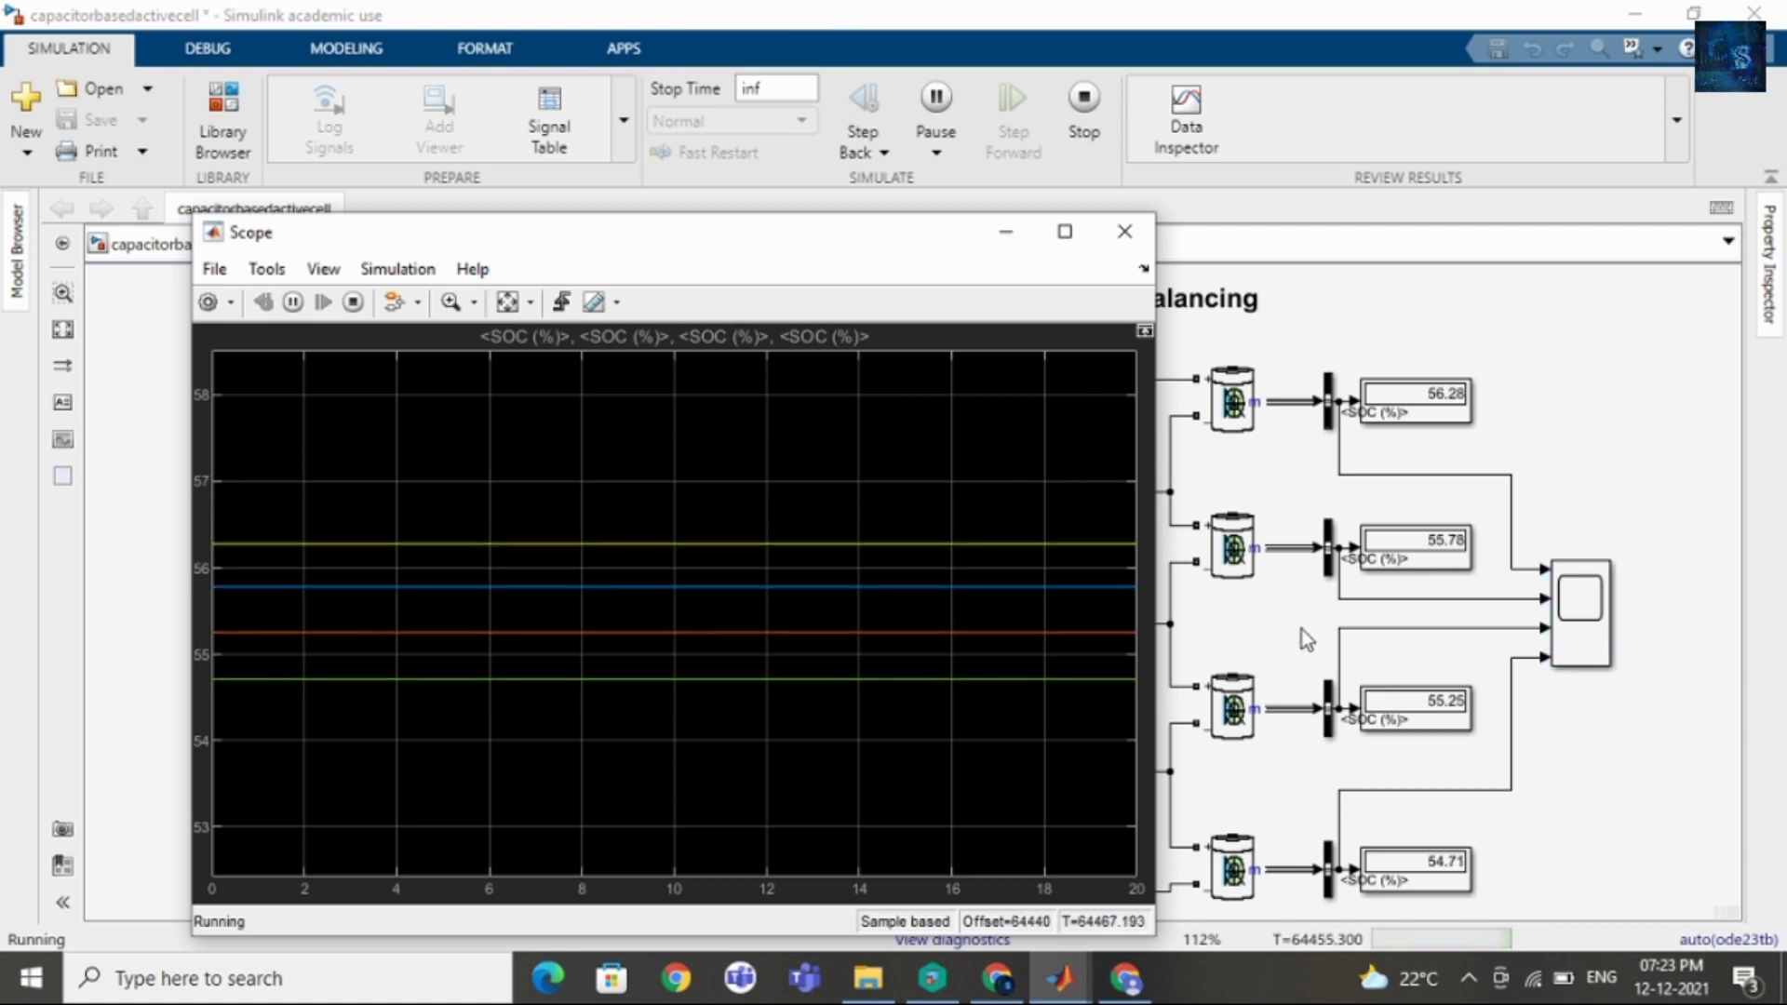
Switch to Chrome and browse the CS Electrical & Electronics shop page for the available Simulink projects.
{"action": "left_click", "coordinate": [1127, 975]}
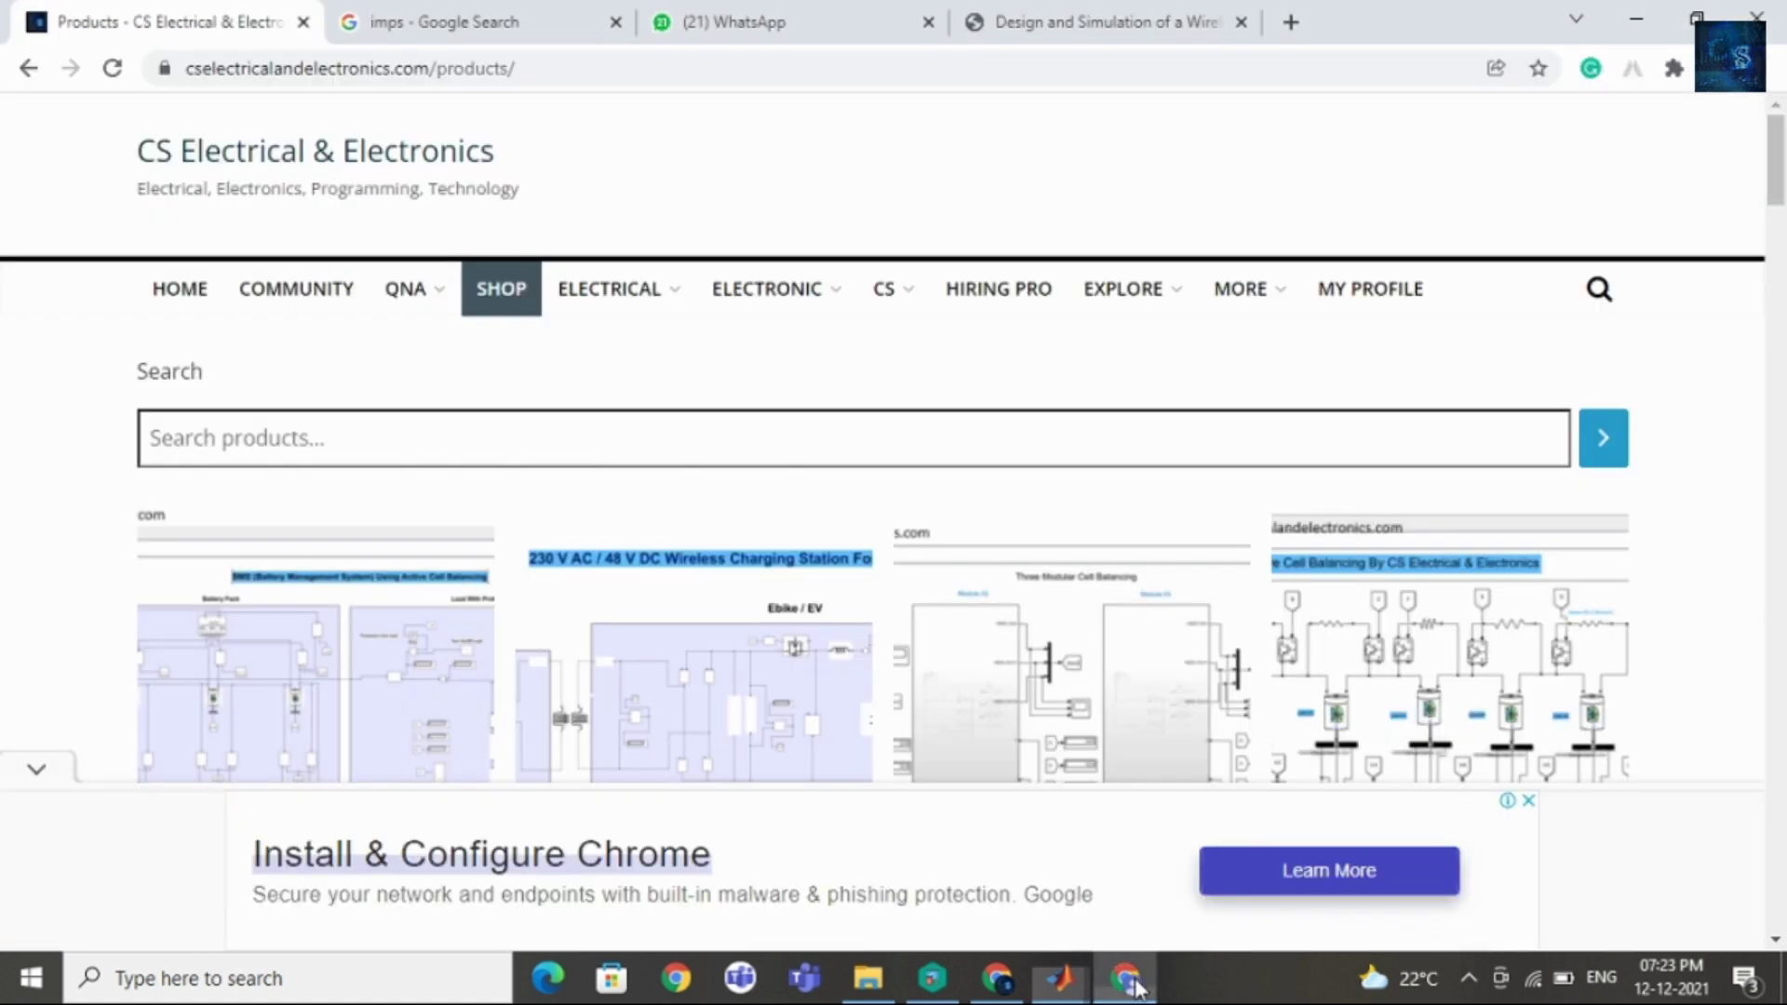
{"action": "left_click", "coordinate": [34, 767]}
{"action": "scroll", "coordinate": [149, 602], "scroll_direction": "up", "scroll_amount": 1}
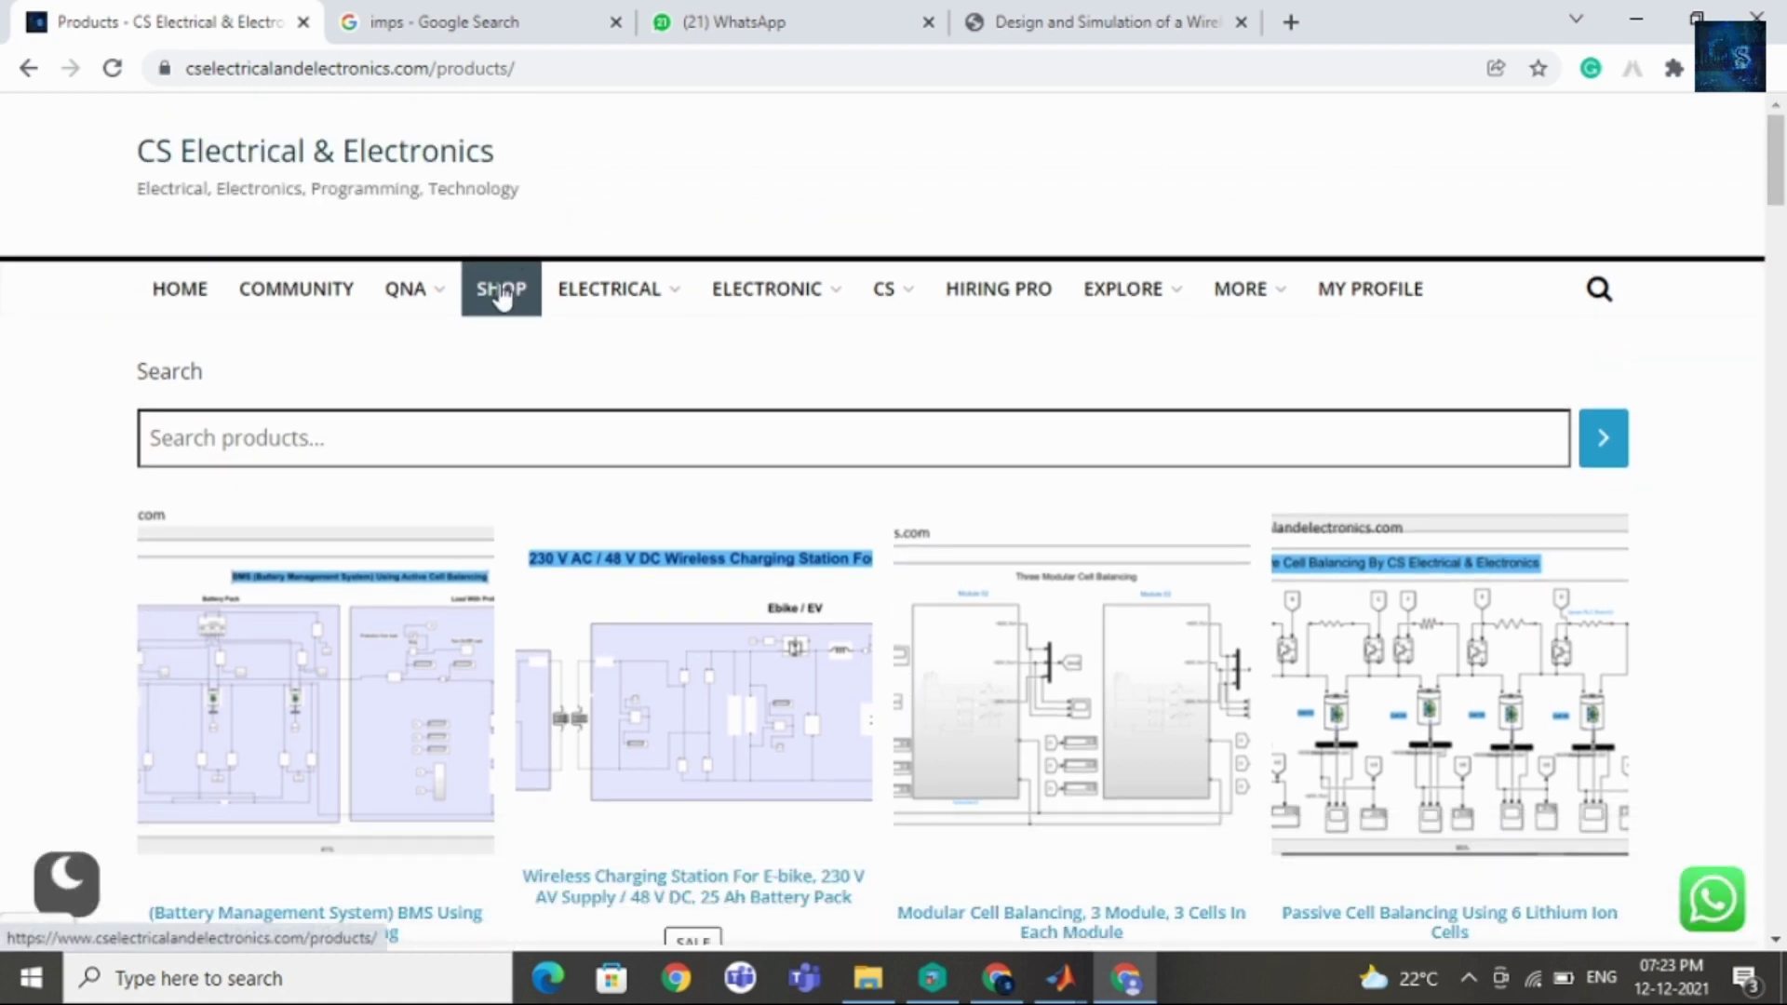
{"action": "scroll", "coordinate": [506, 288], "scroll_direction": "down", "scroll_amount": 3}
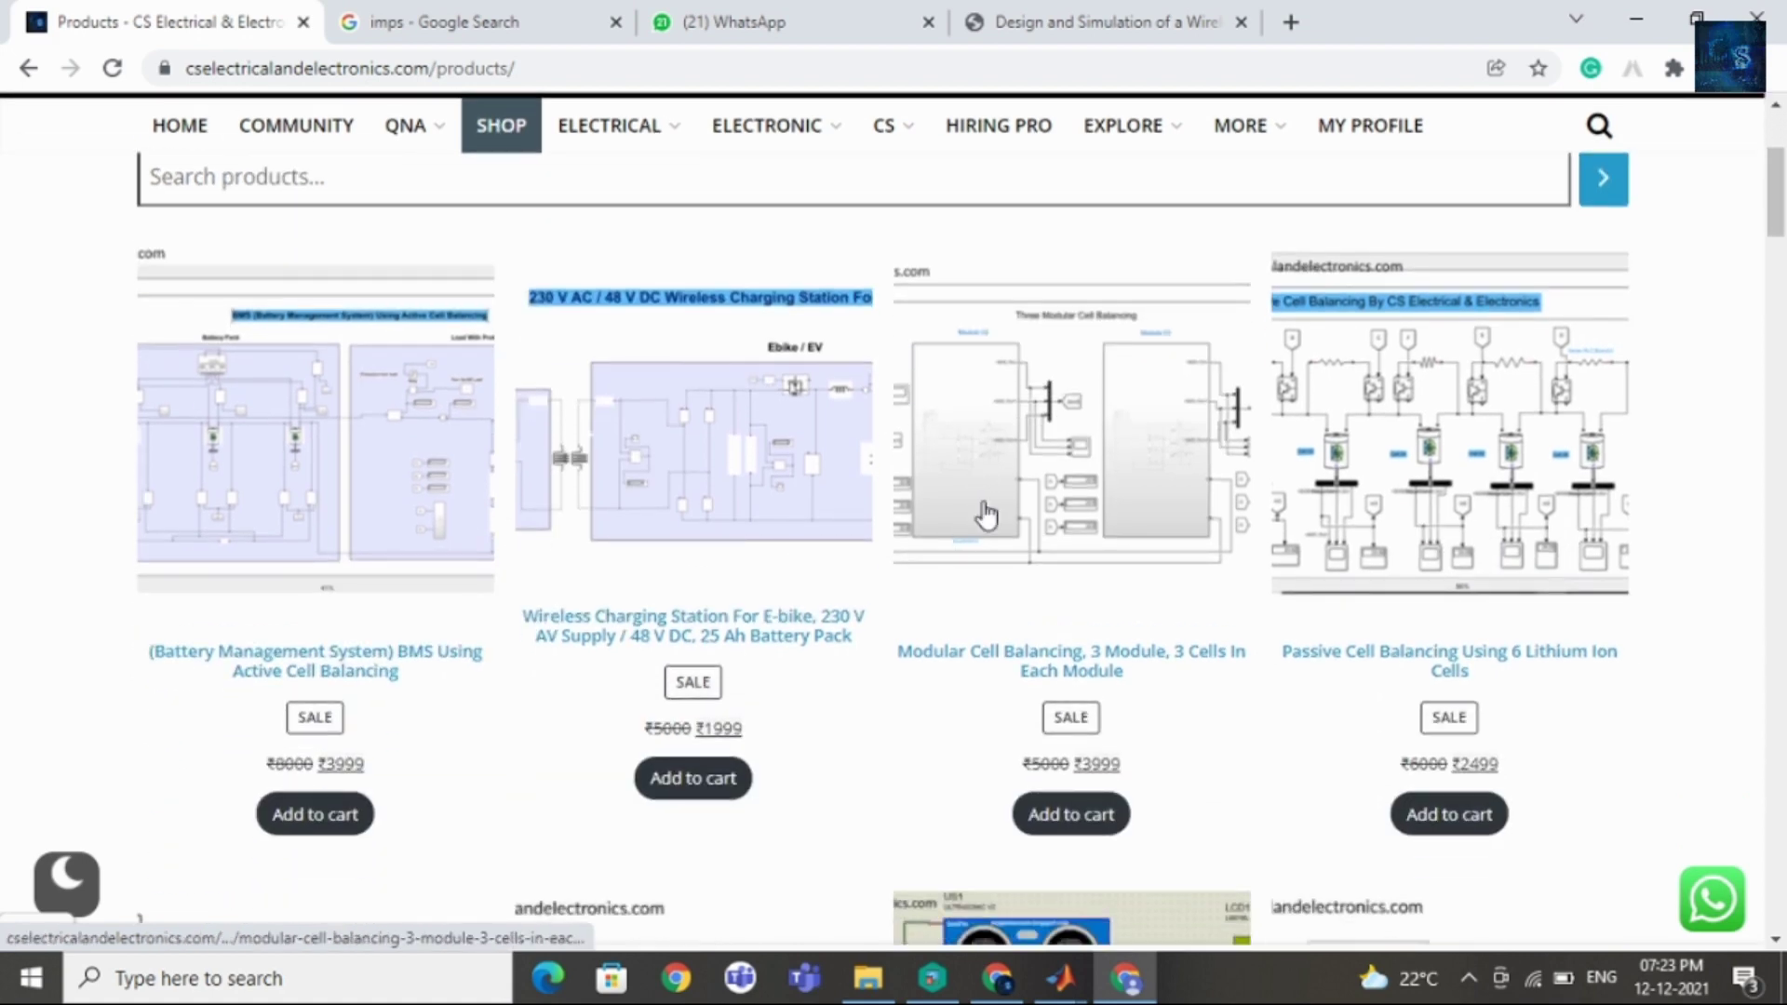
{"action": "scroll", "coordinate": [987, 515], "scroll_direction": "down", "scroll_amount": 1}
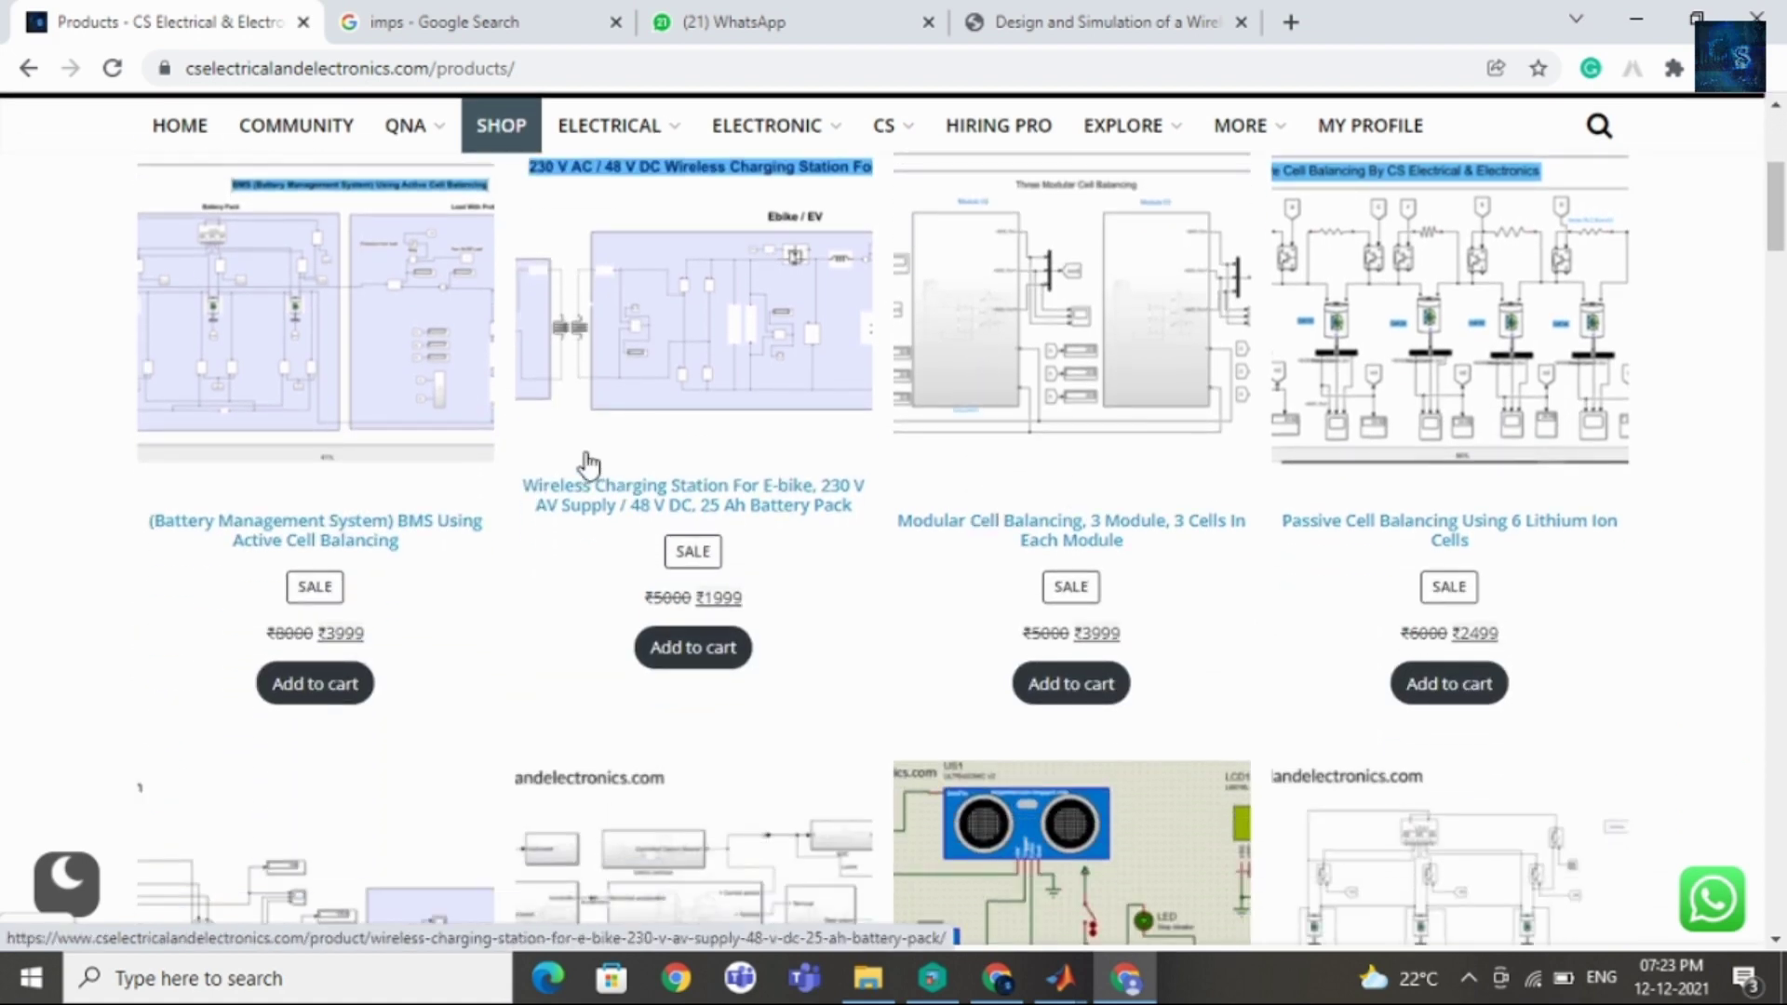
{"action": "scroll", "coordinate": [792, 511], "scroll_direction": "down", "scroll_amount": 1}
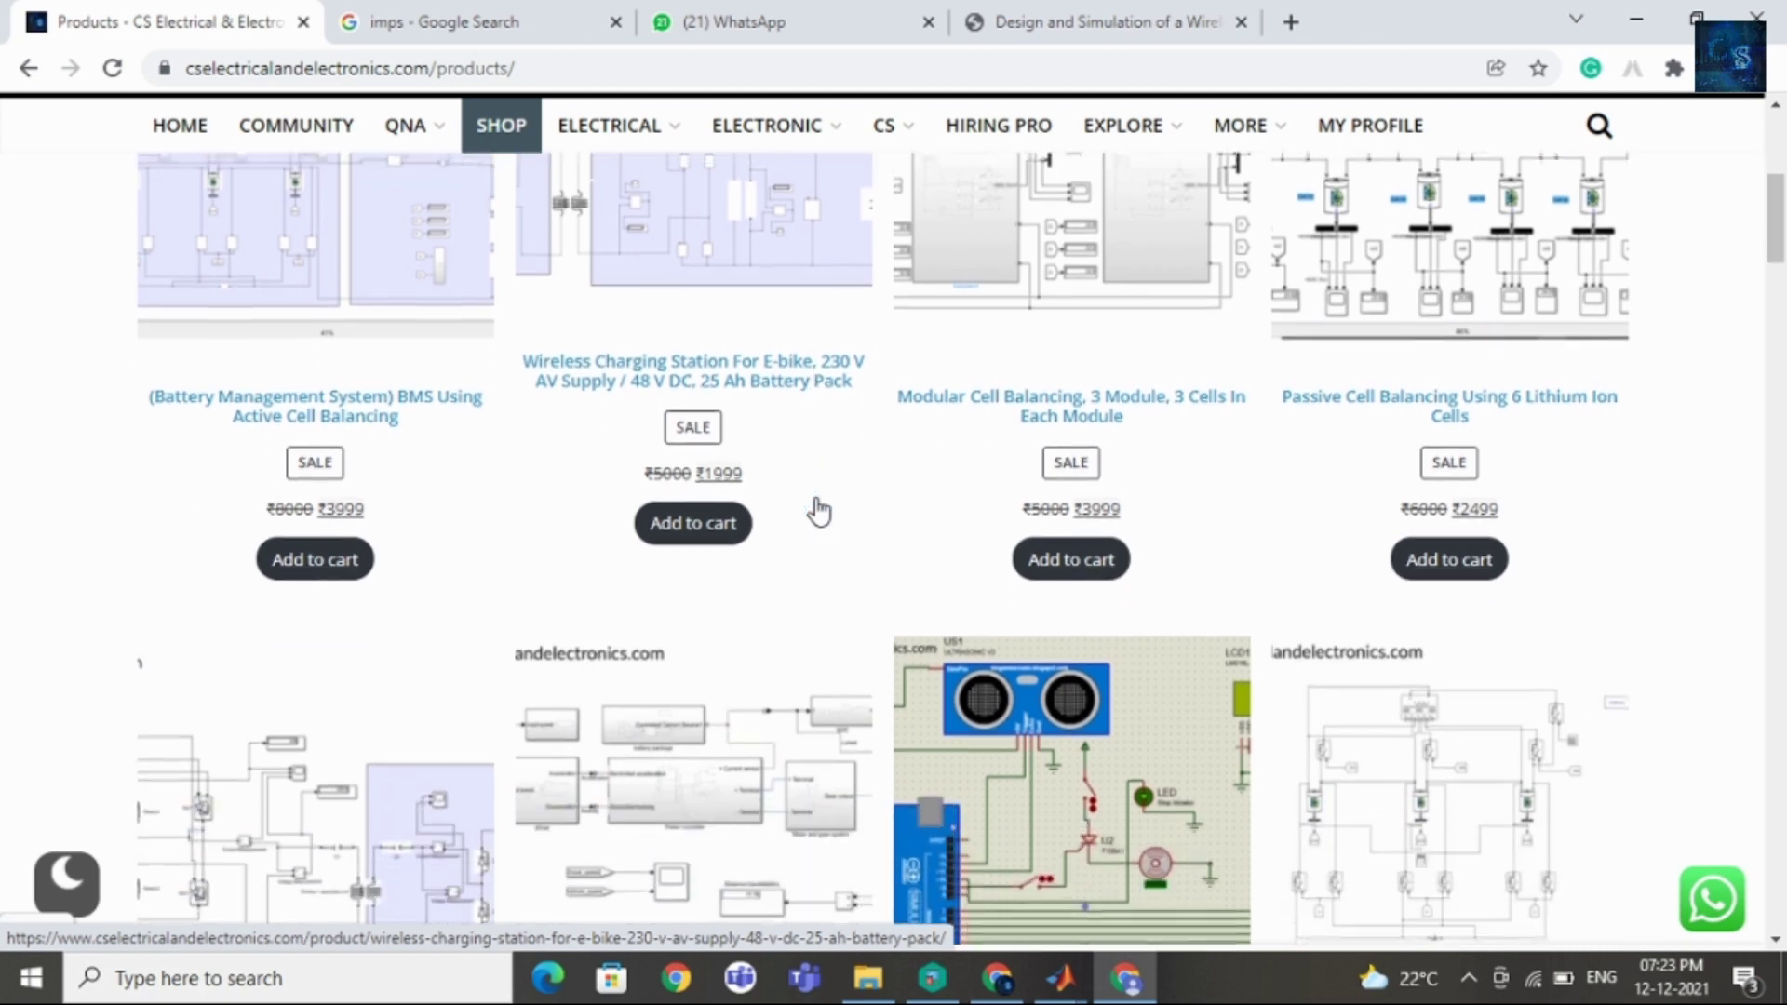
{"action": "scroll", "coordinate": [1023, 412], "scroll_direction": "down", "scroll_amount": 2}
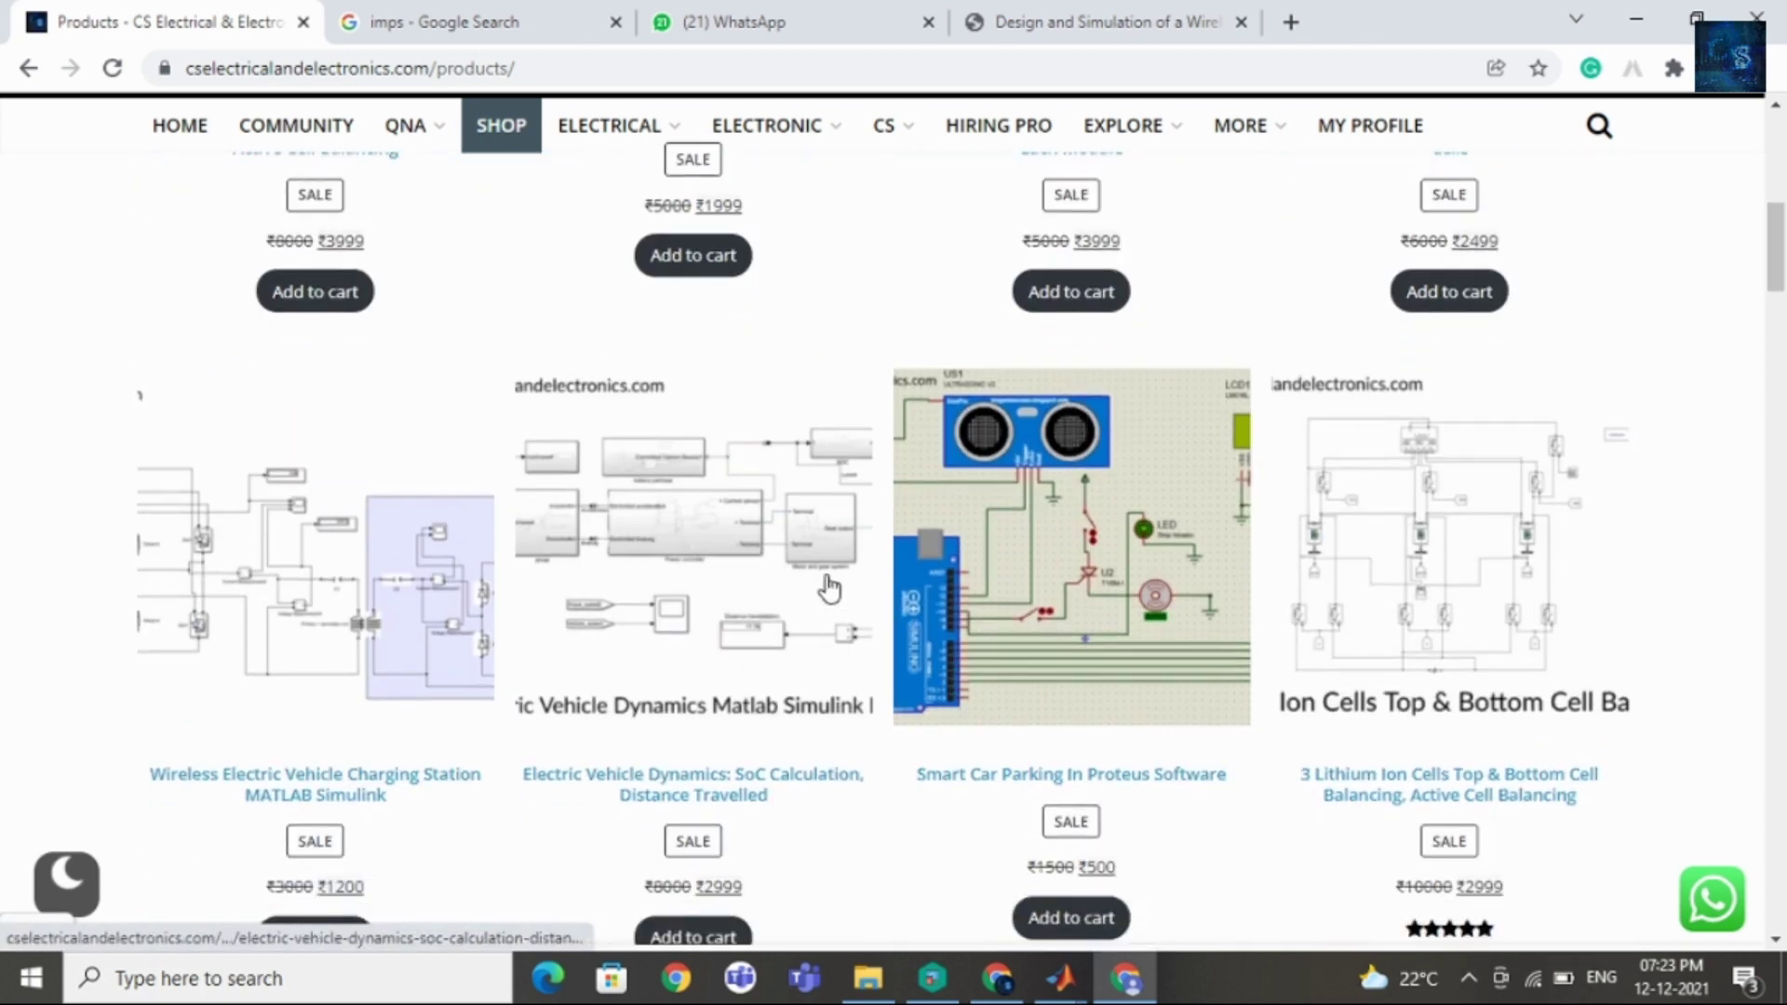
{"action": "scroll", "coordinate": [826, 591], "scroll_direction": "down", "scroll_amount": 2}
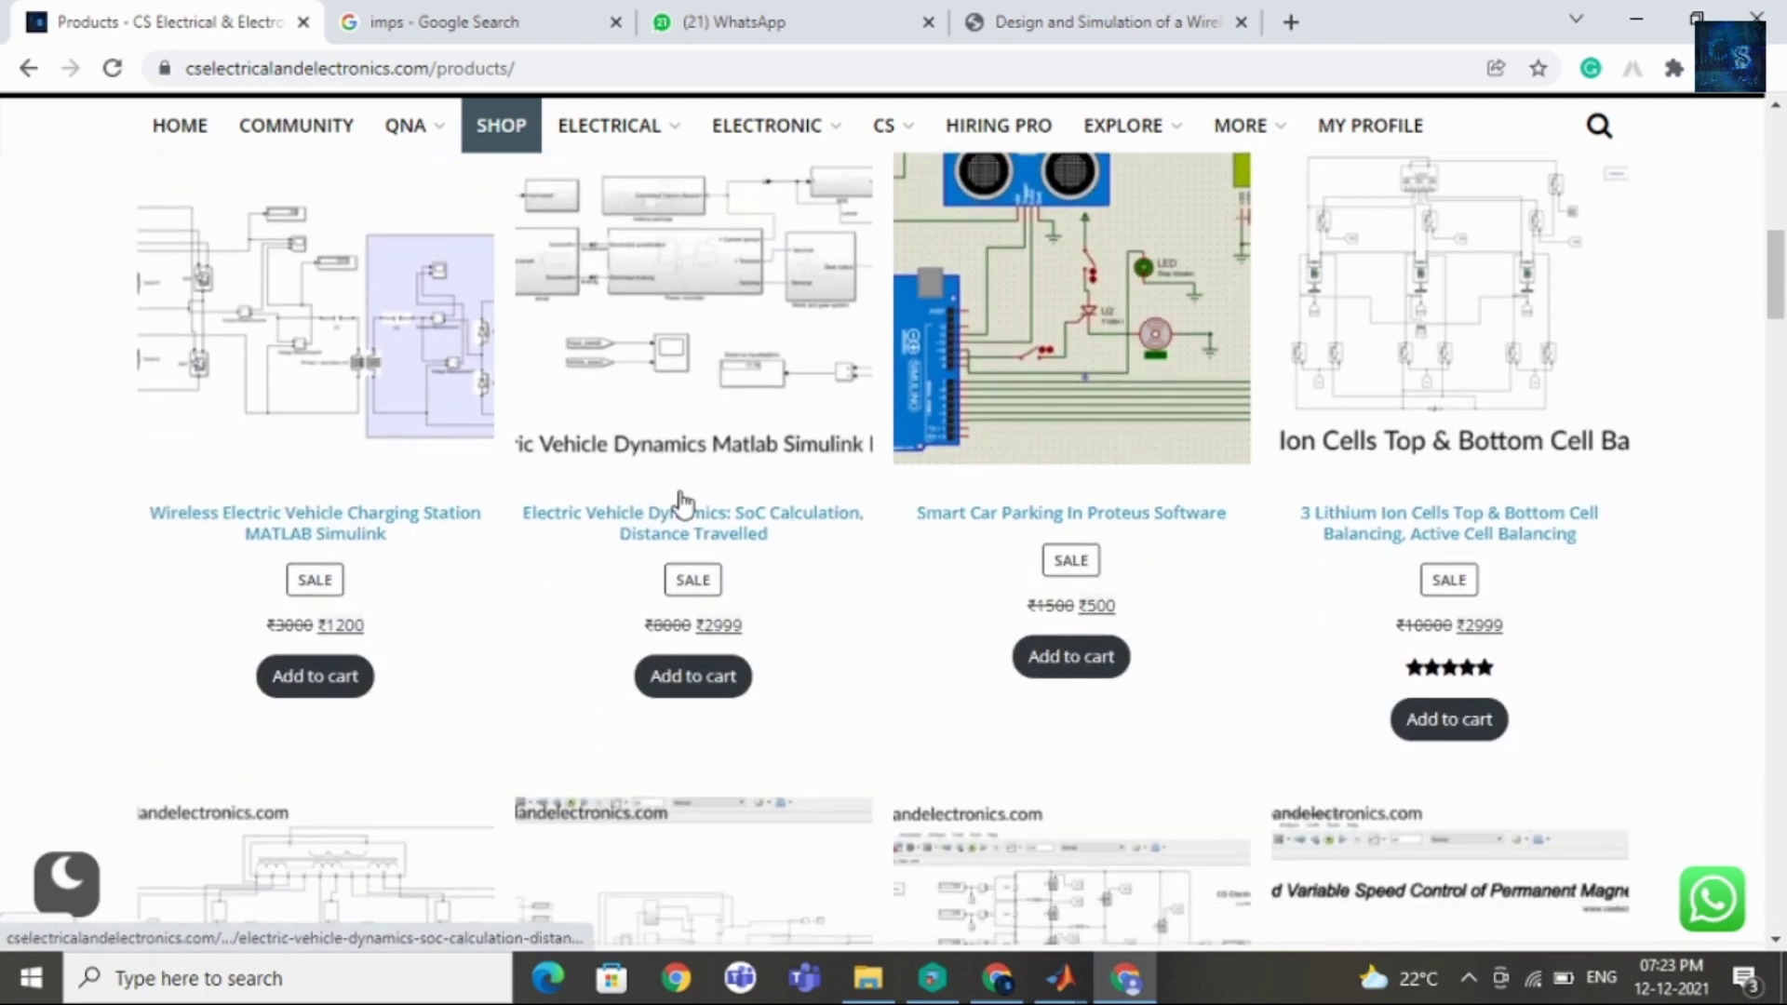
{"action": "scroll", "coordinate": [885, 526], "scroll_direction": "down", "scroll_amount": 2}
{"action": "scroll", "coordinate": [1023, 559], "scroll_direction": "down", "scroll_amount": 3}
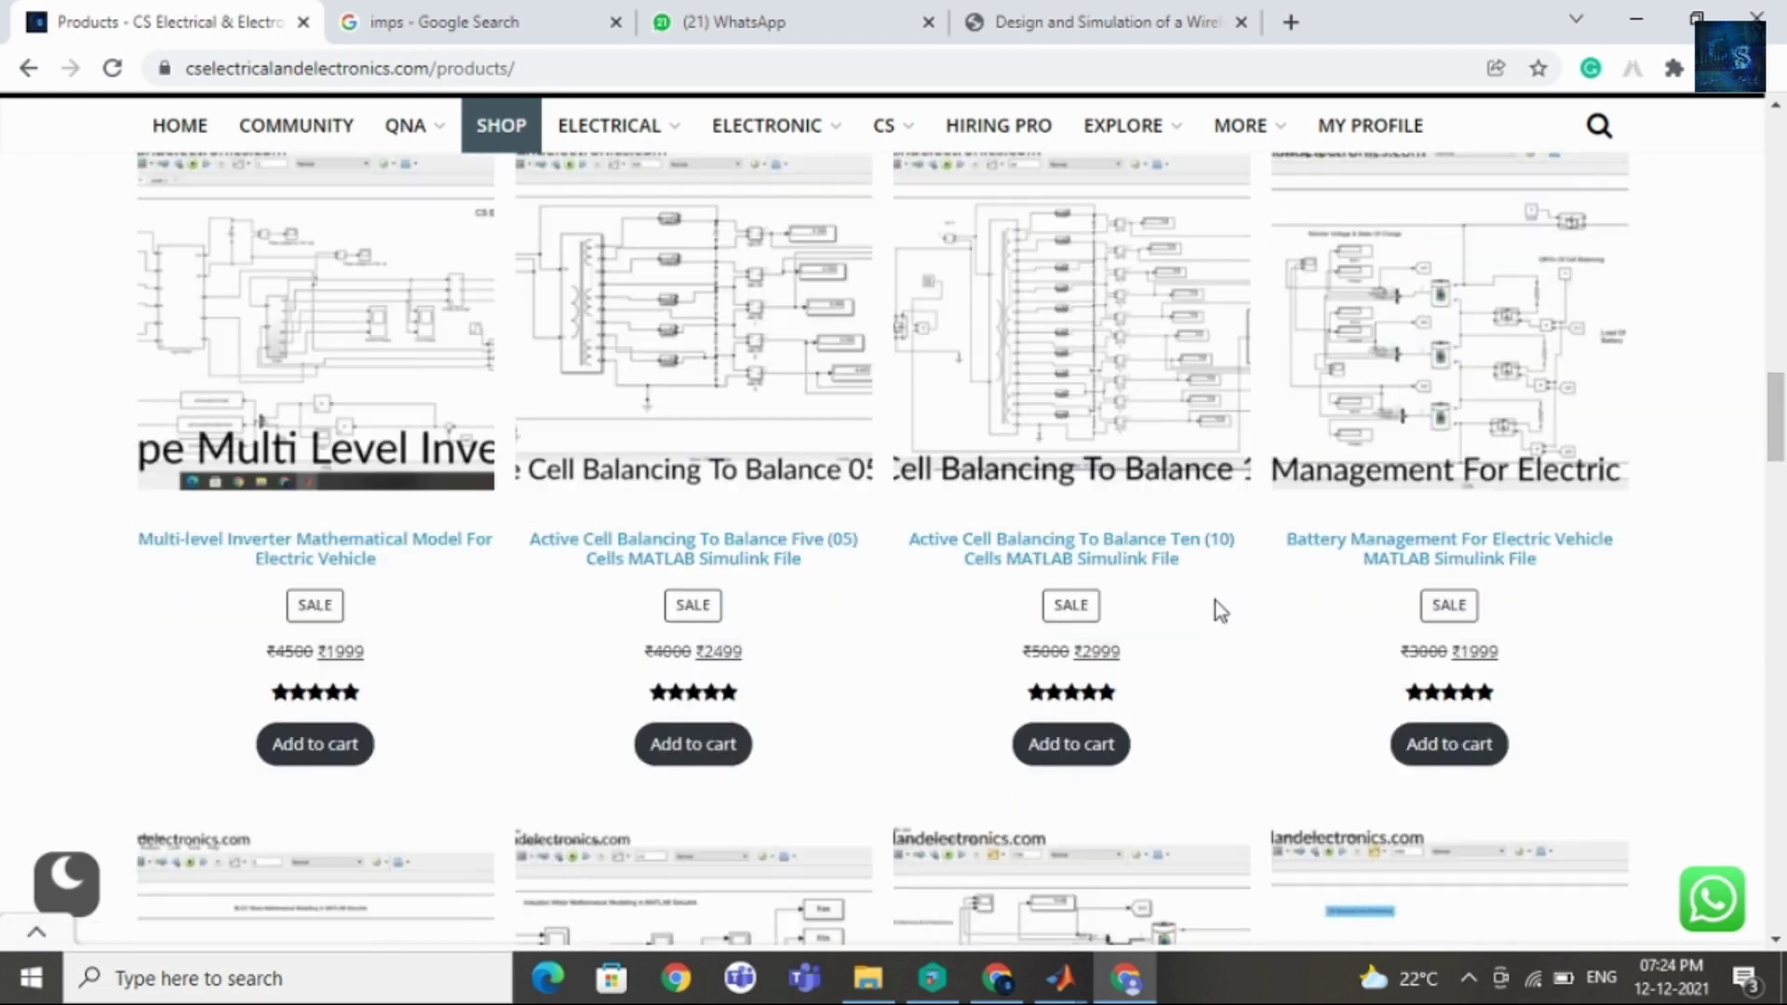
{"action": "scroll", "coordinate": [1218, 610], "scroll_direction": "down", "scroll_amount": 2}
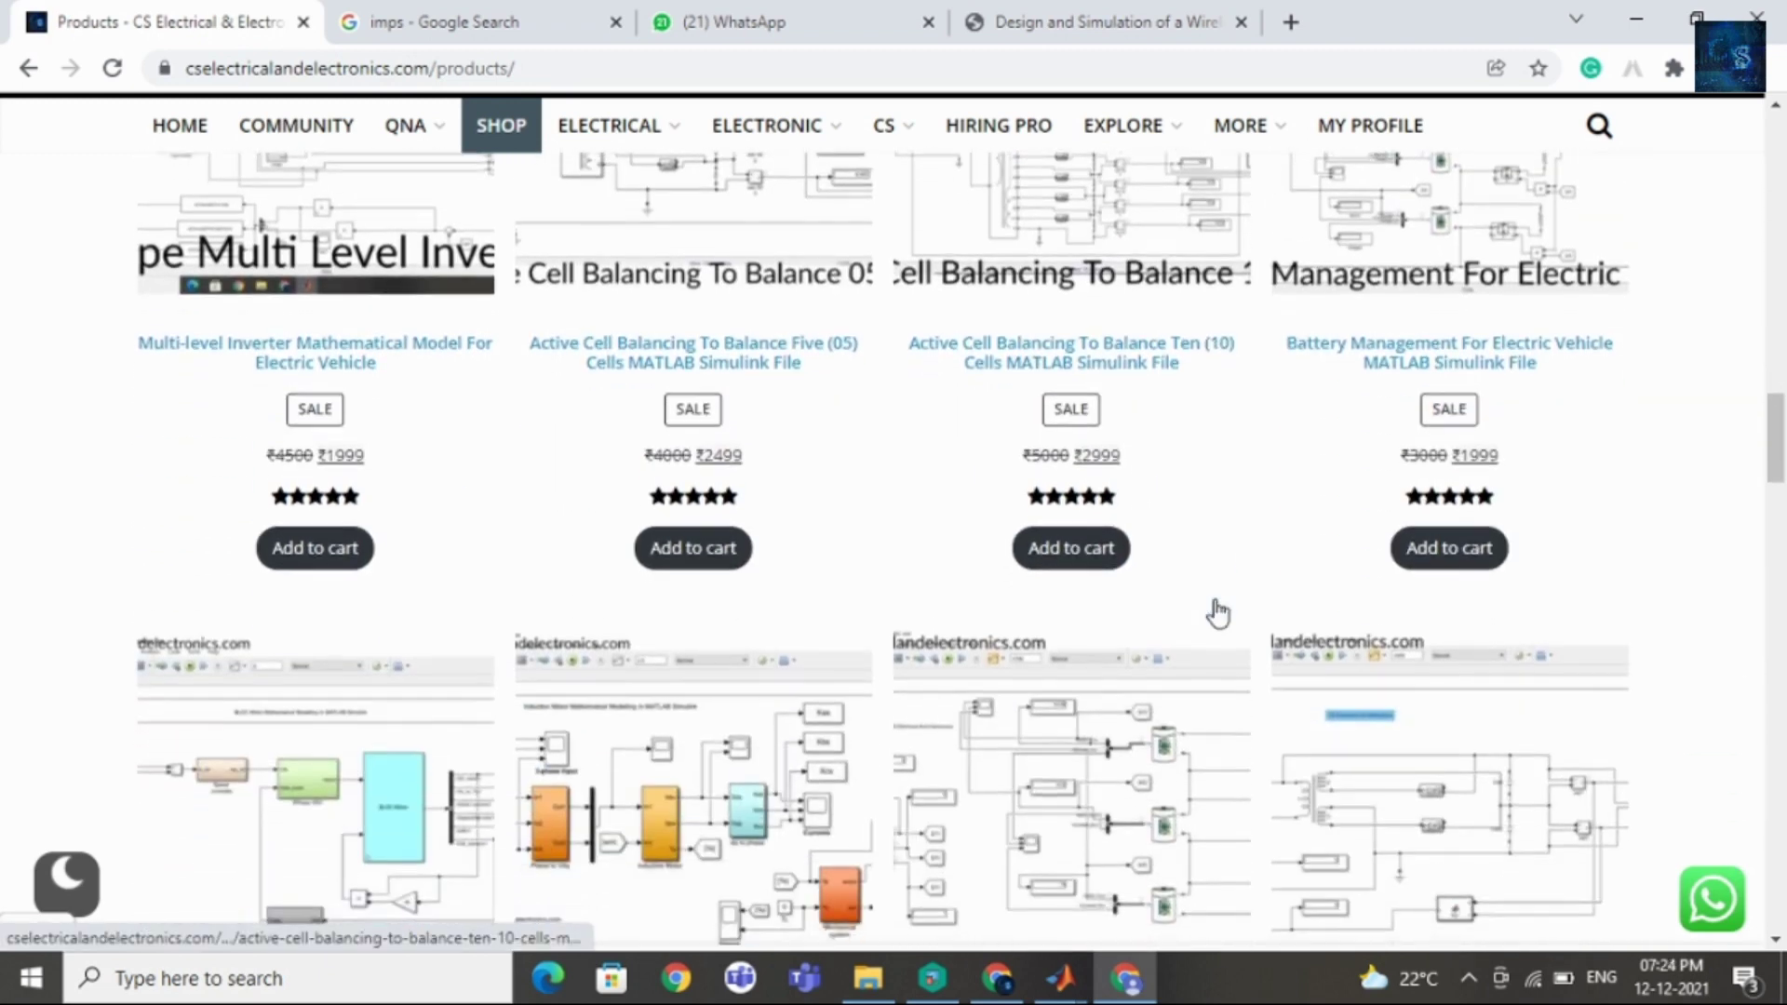
{"action": "scroll", "coordinate": [1219, 596], "scroll_direction": "up", "scroll_amount": 1}
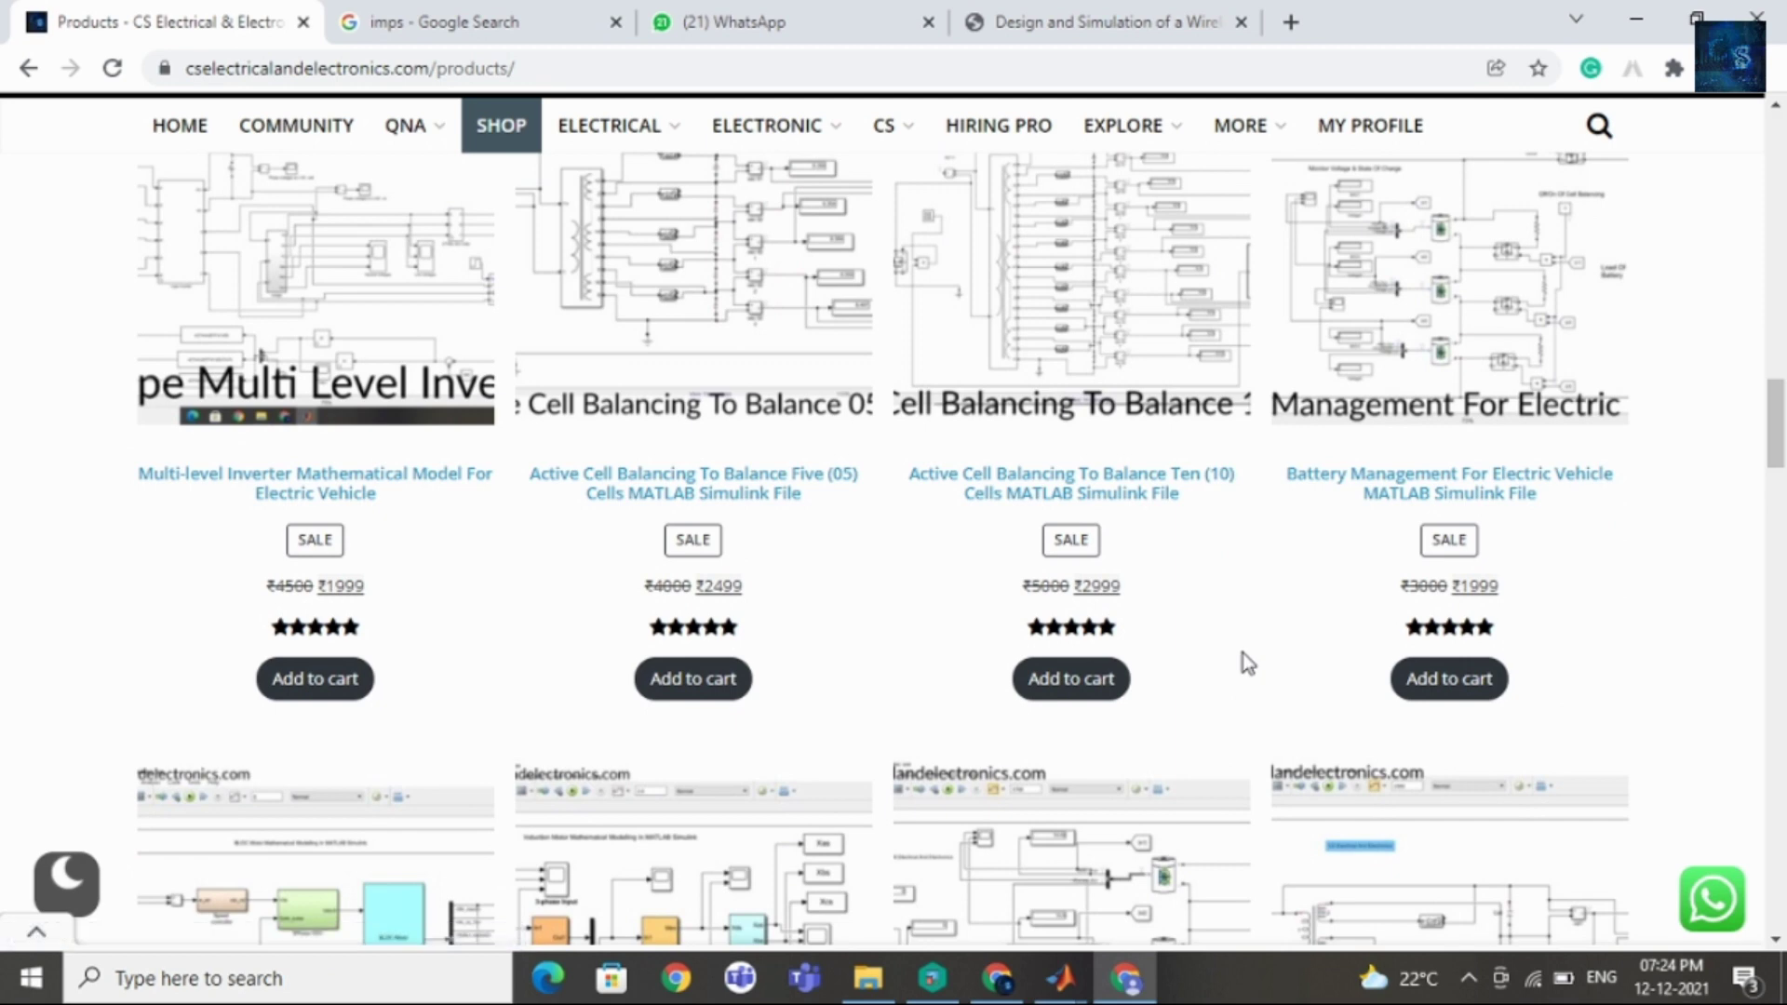
Switch back to the running Simulink model and compare the four SOC displays with the Scope traces.
{"action": "mouse_move", "coordinate": [1061, 978]}
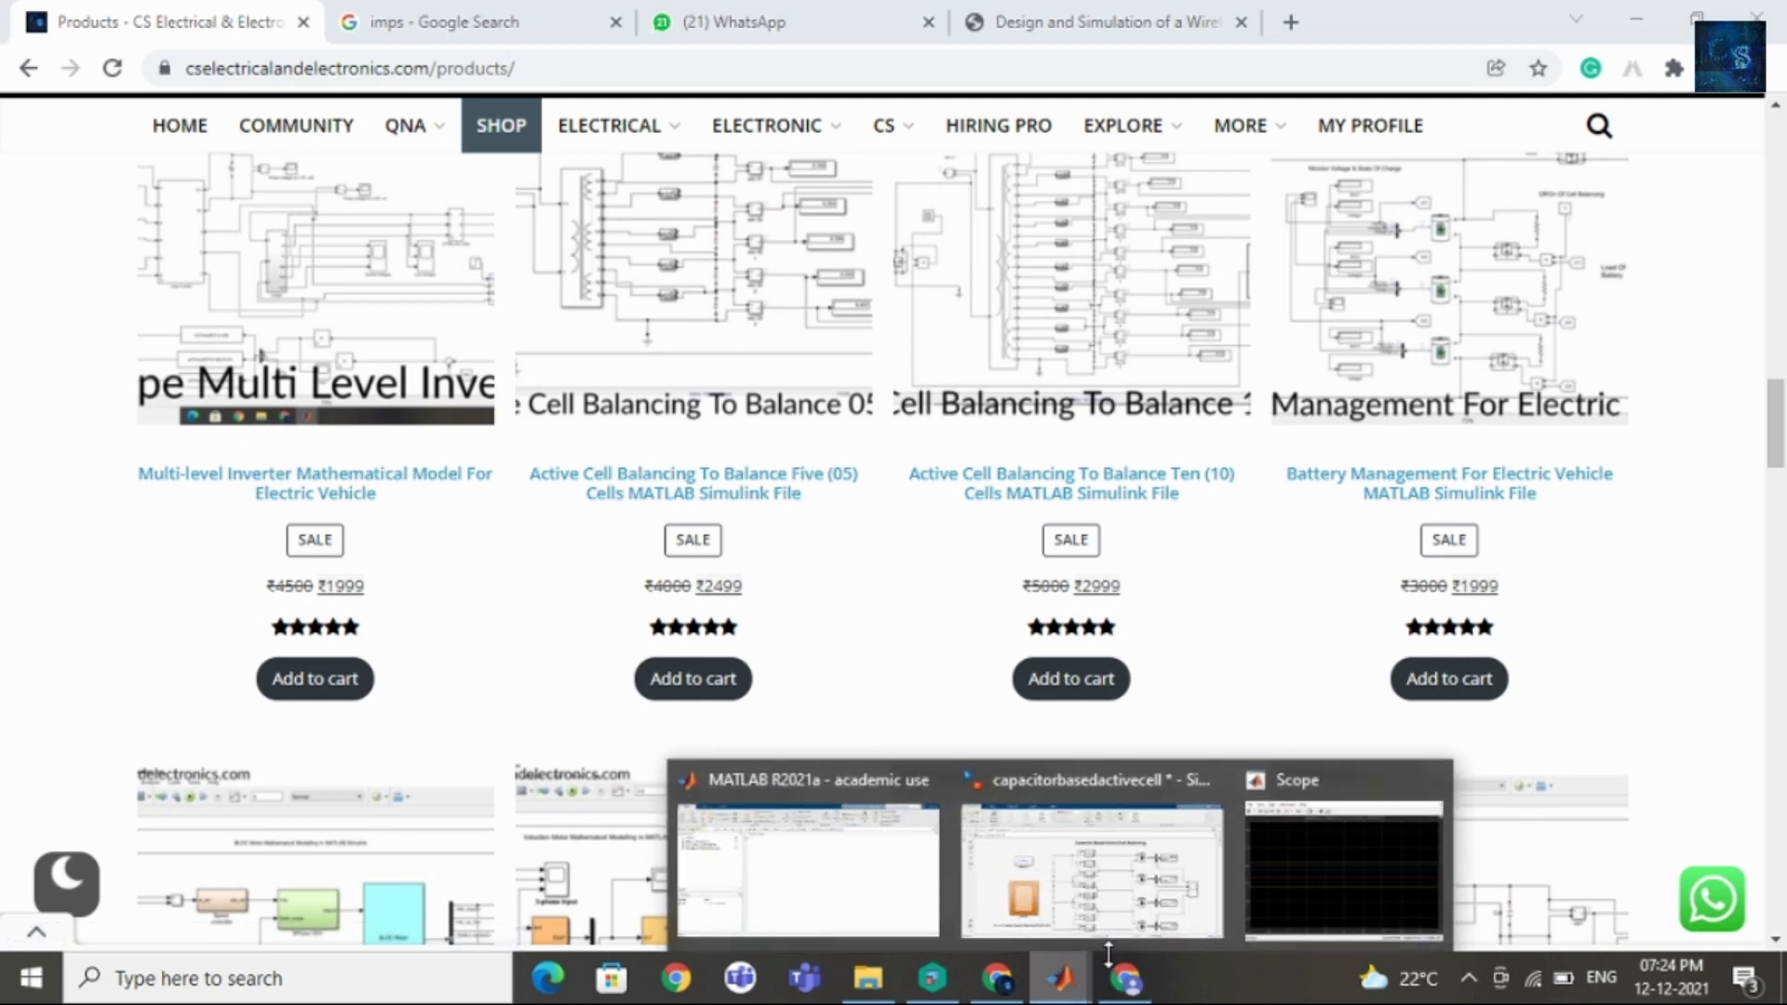
{"action": "left_click", "coordinate": [1148, 886]}
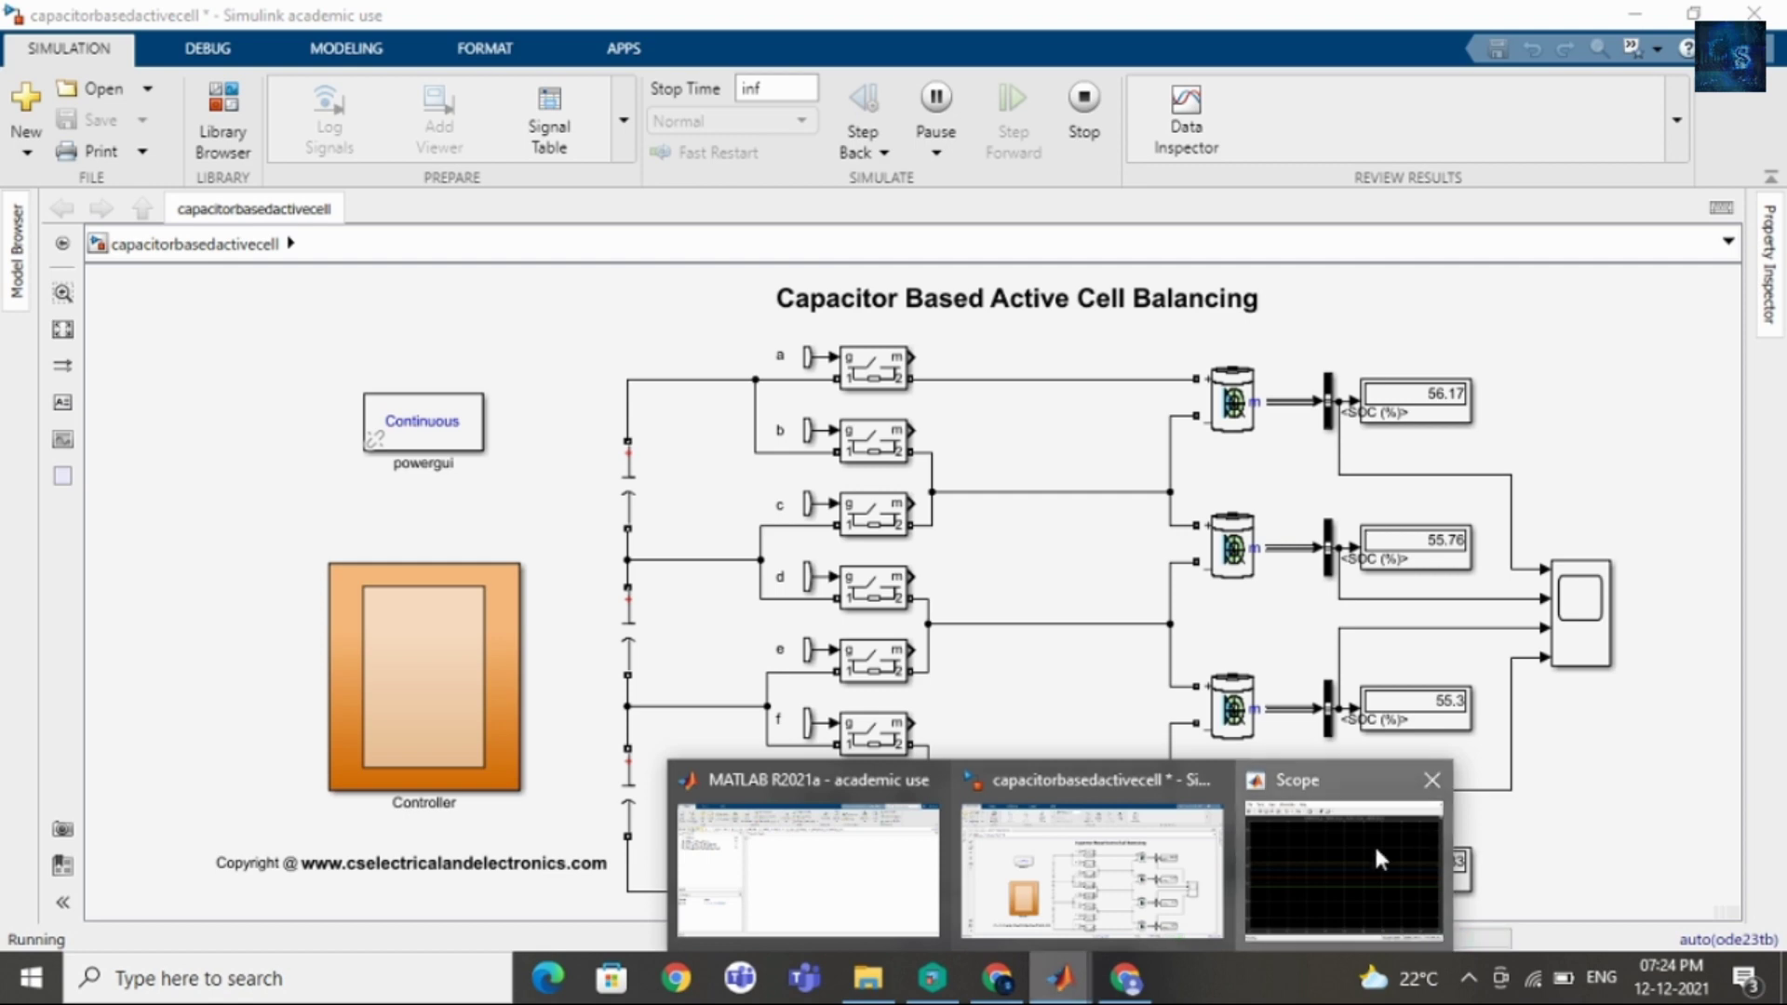
{"action": "left_click", "coordinate": [1374, 843]}
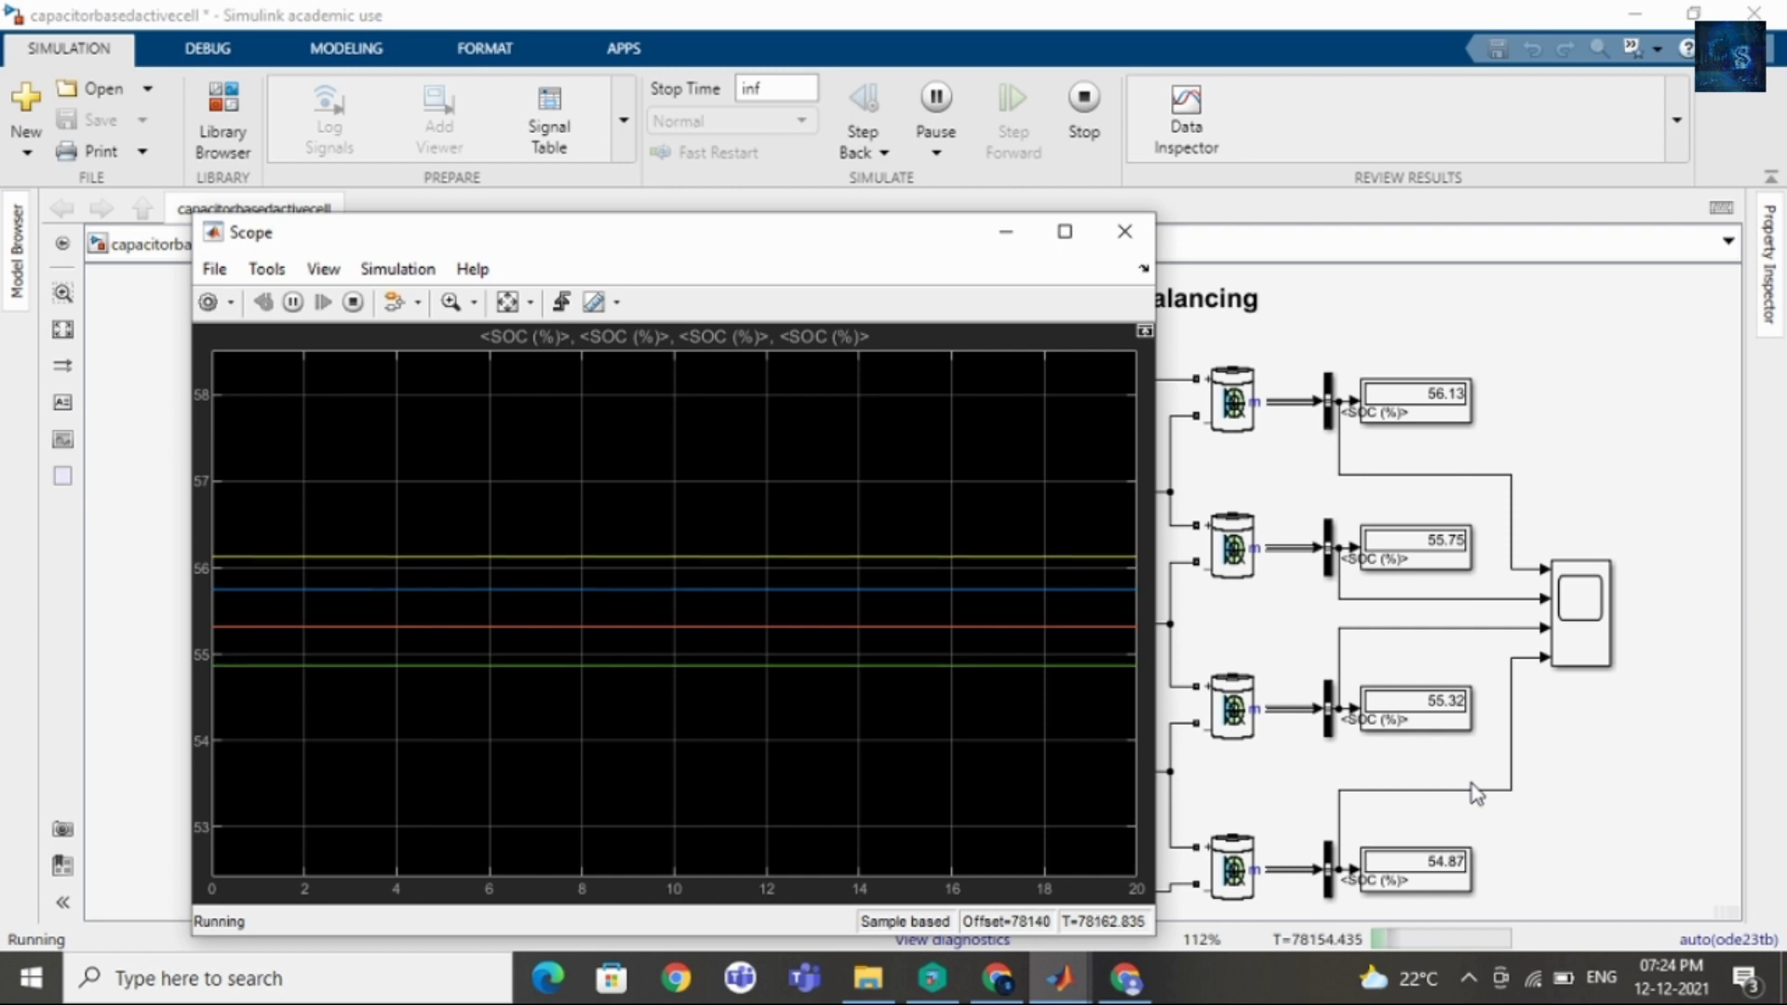
{"action": "scroll", "coordinate": [1475, 794], "scroll_direction": "up", "scroll_amount": 1}
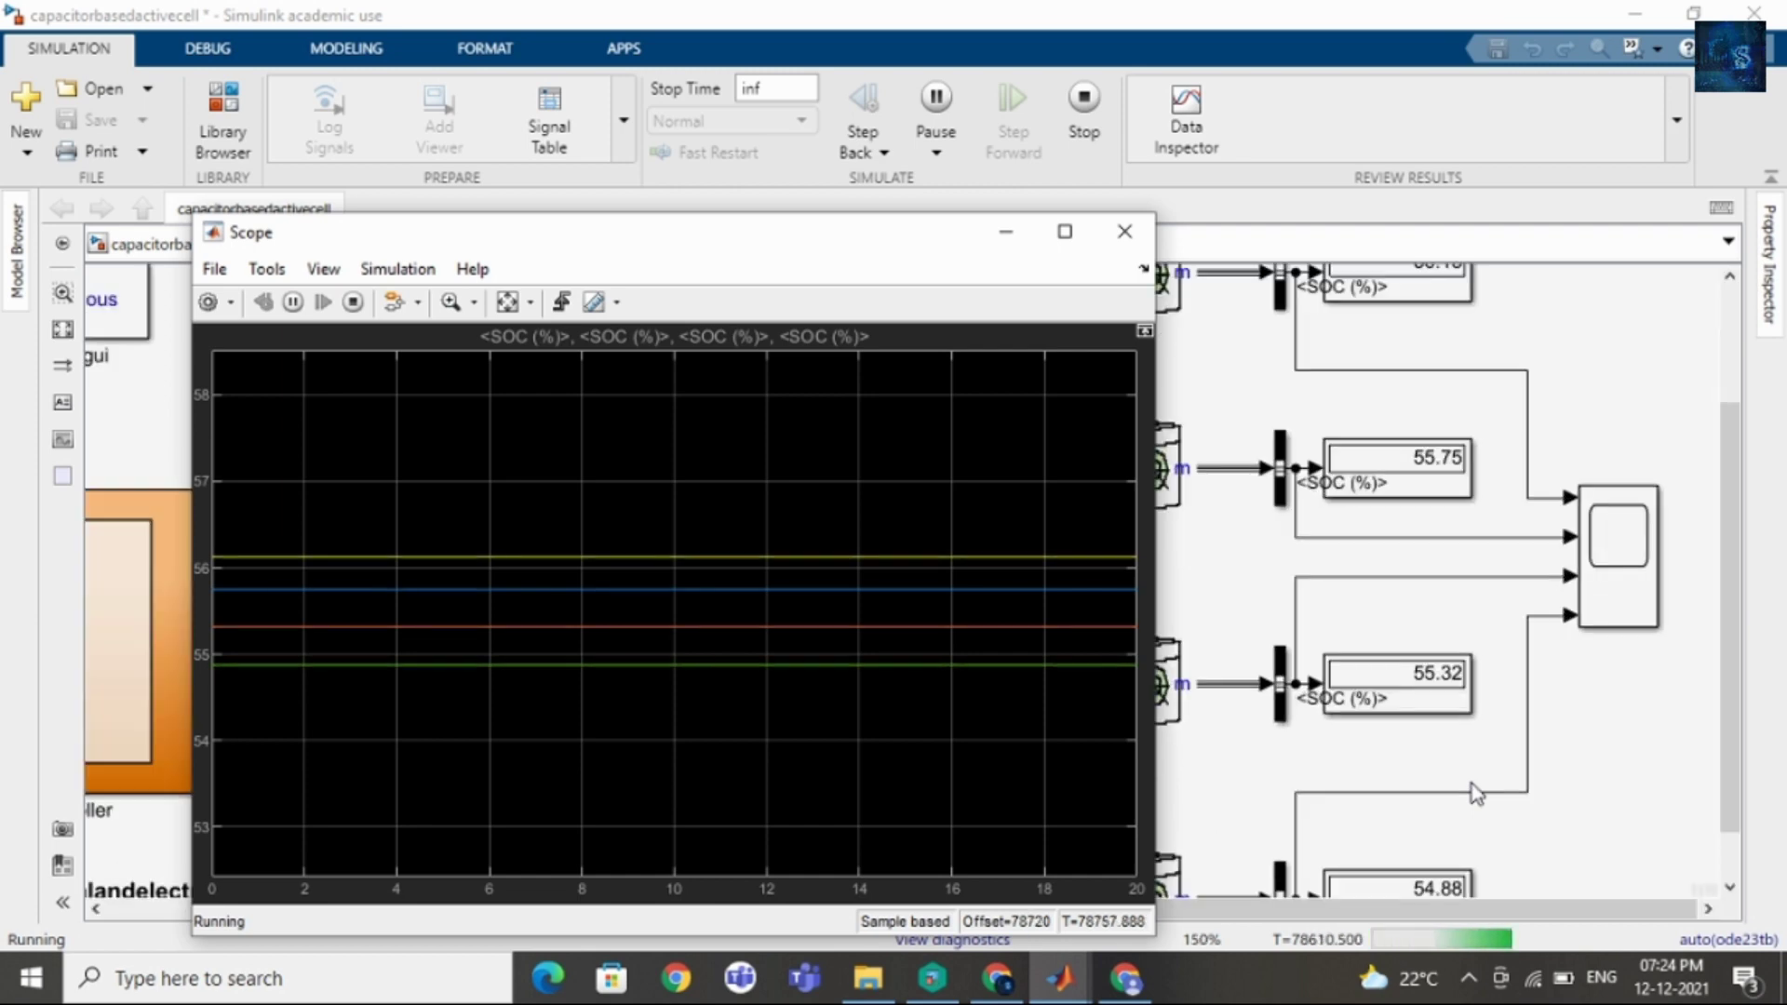
{"action": "scroll", "coordinate": [1702, 629], "scroll_direction": "down", "scroll_amount": 1}
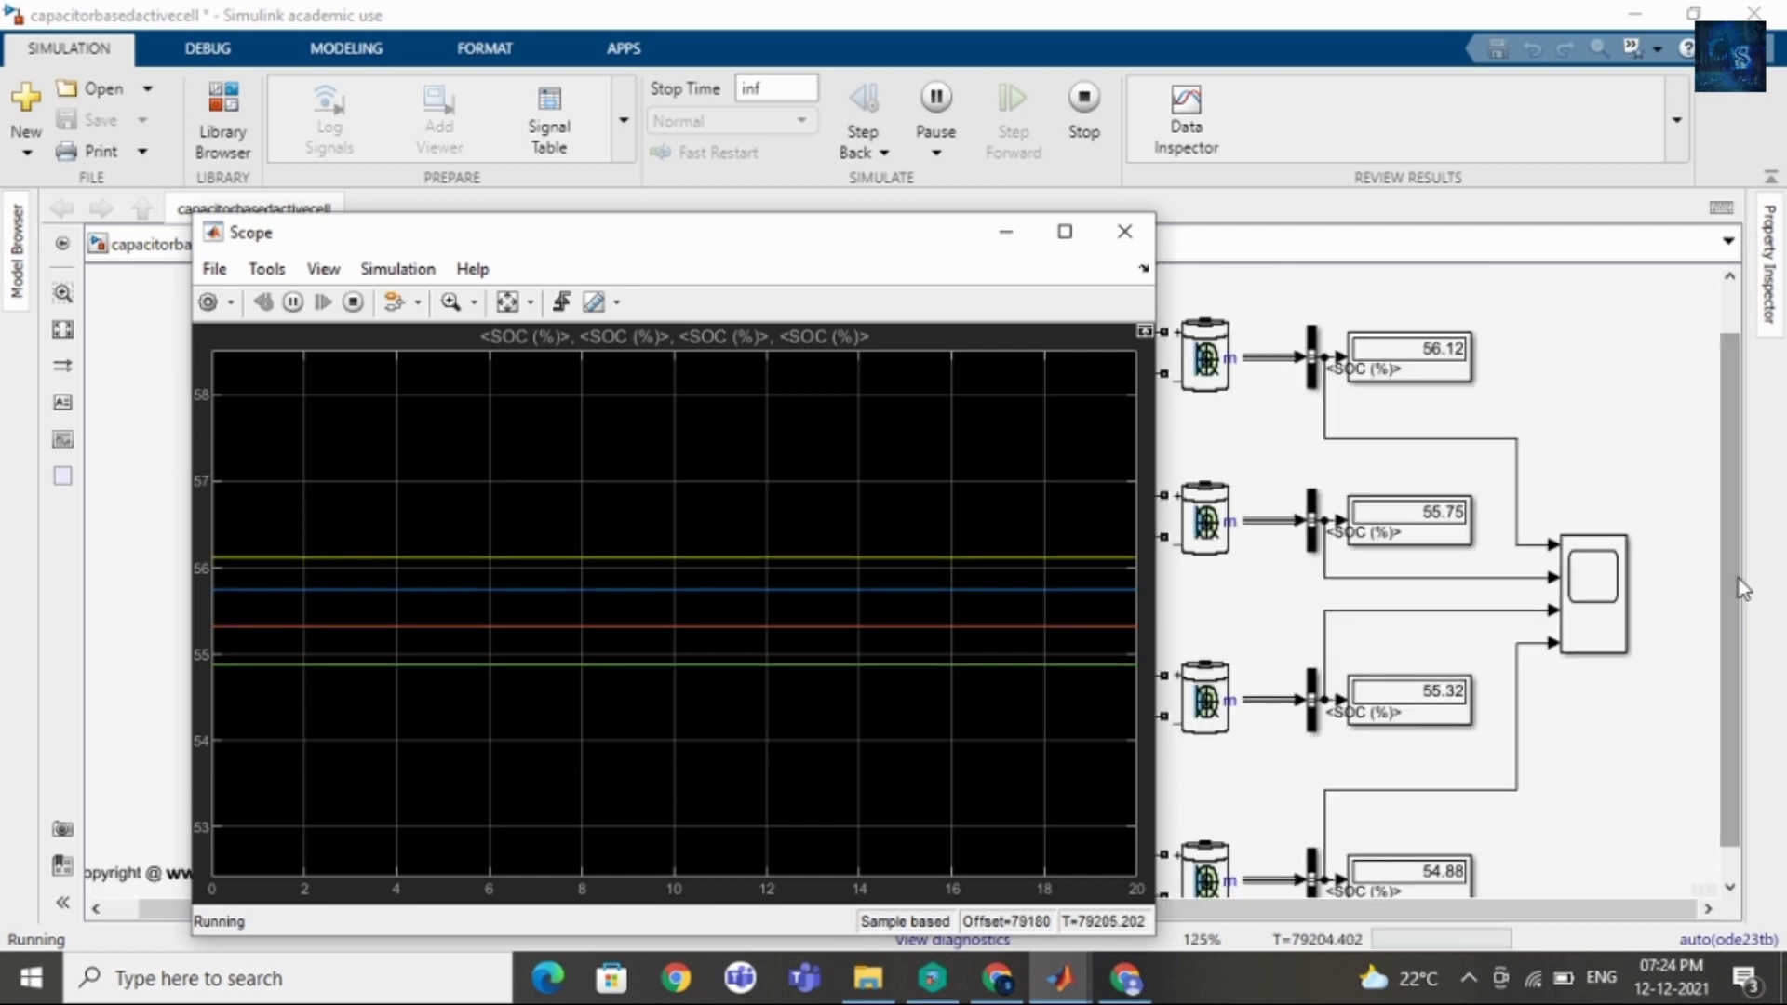
{"action": "left_click_drag", "start_coordinate": [1738, 579], "coordinate": [1743, 627]}
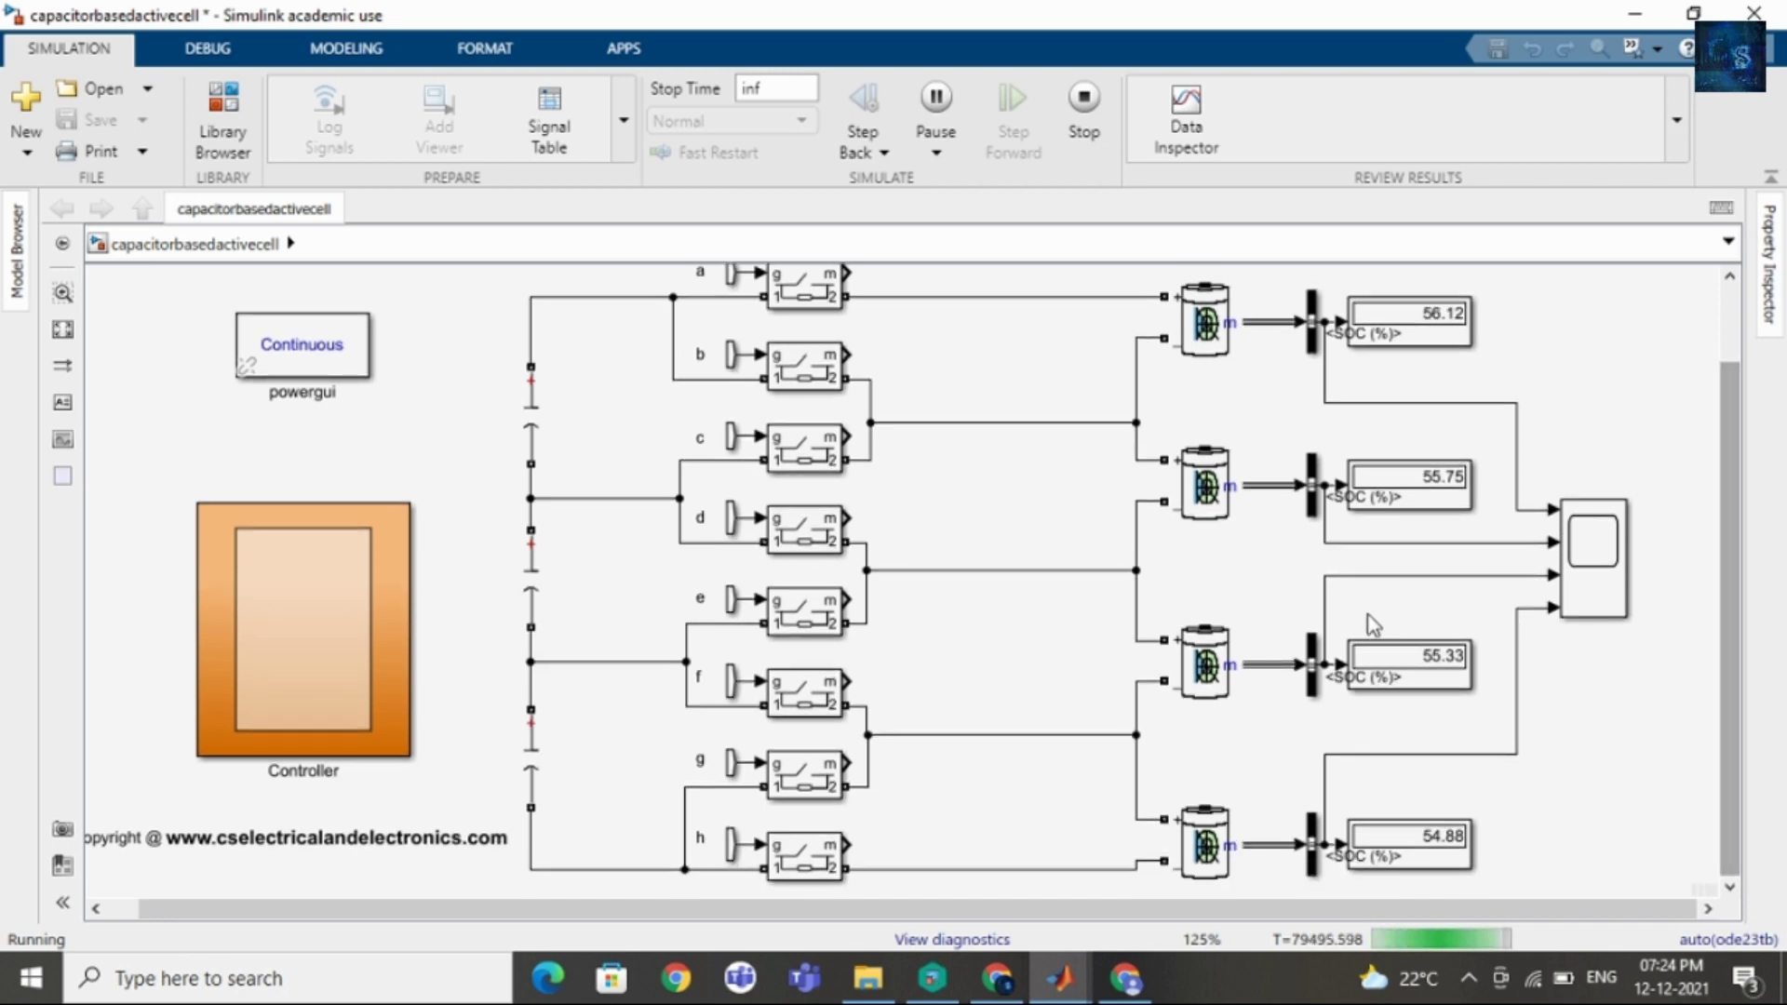
{"action": "left_click", "coordinate": [1059, 977]}
{"action": "left_click", "coordinate": [1315, 881]}
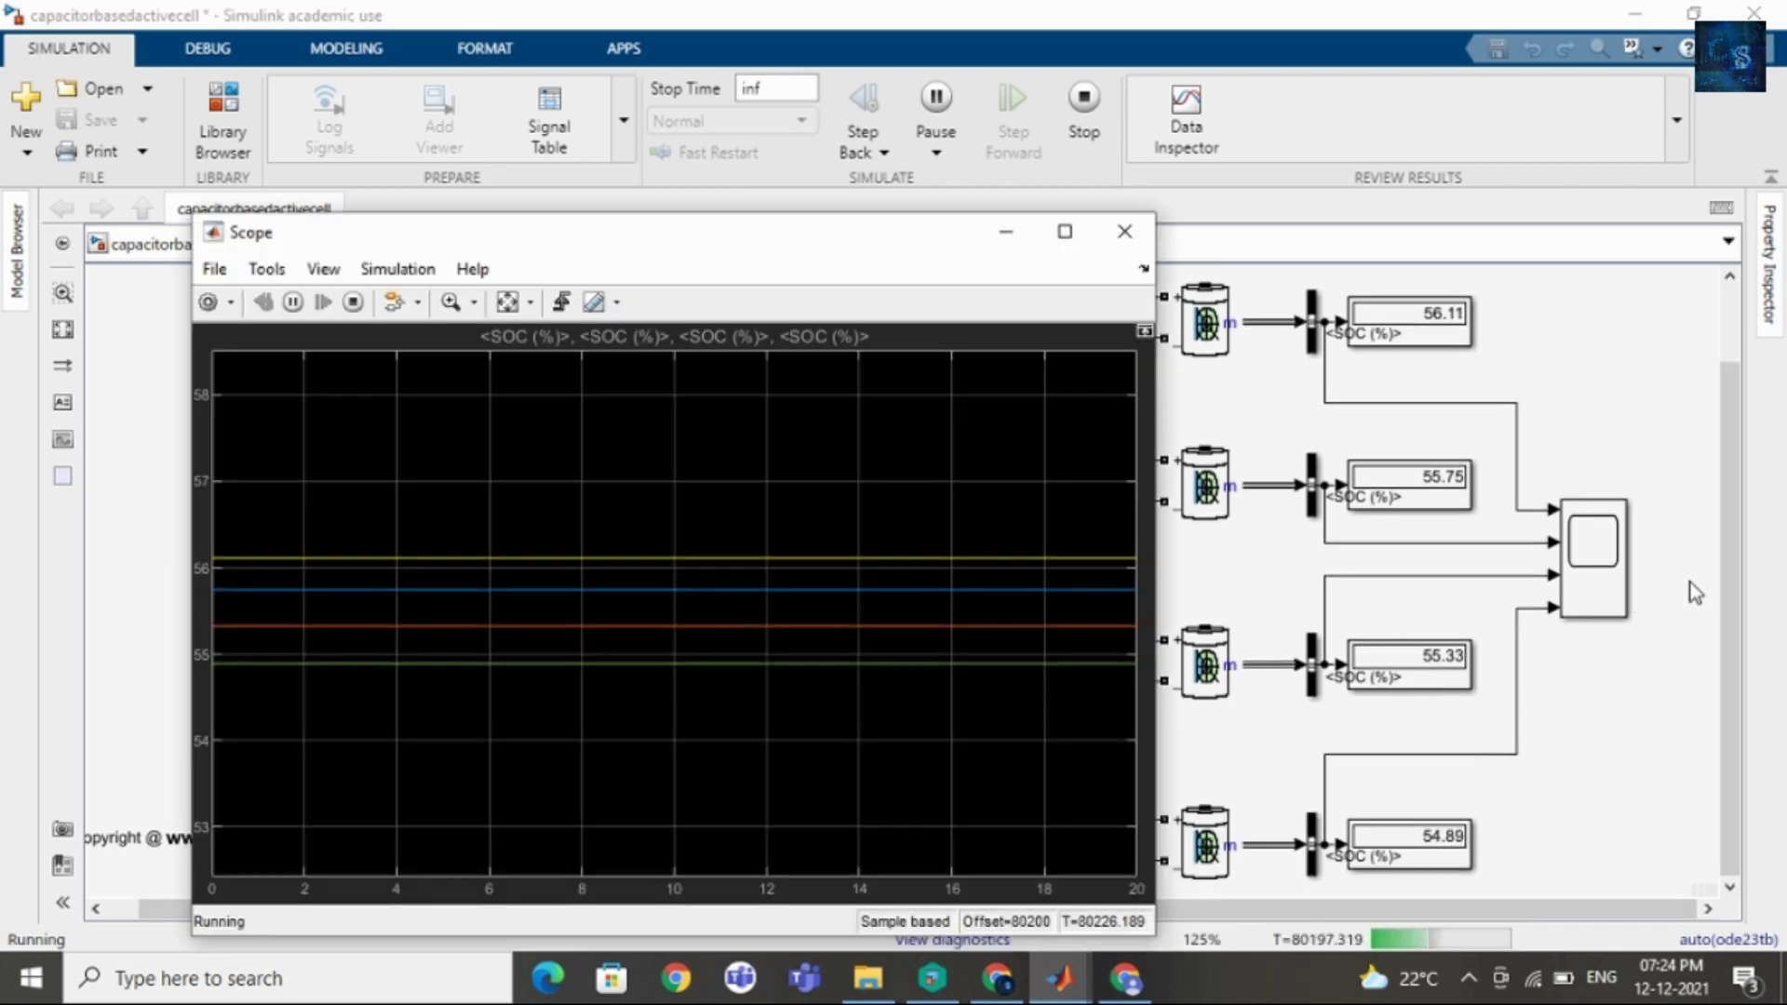
Pause the simulation, fit the Scope axes to the full SOC history, and resume the run.
{"action": "left_click", "coordinate": [508, 302]}
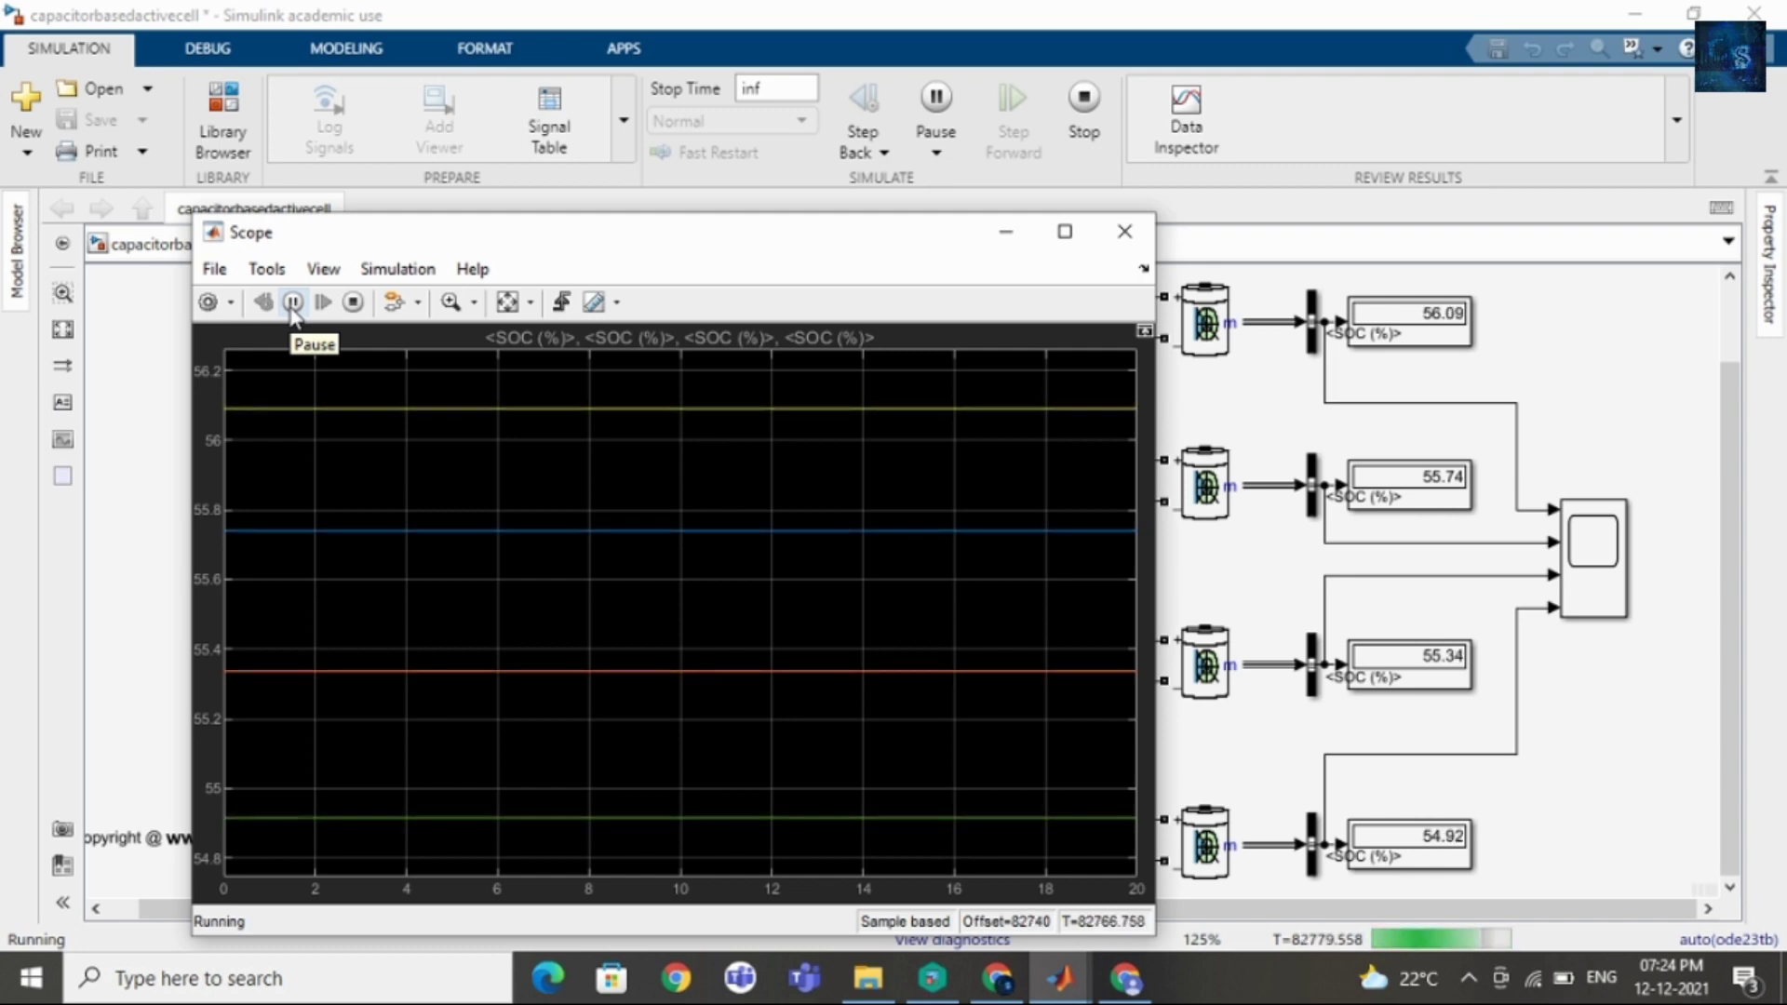
{"action": "left_click", "coordinate": [506, 311]}
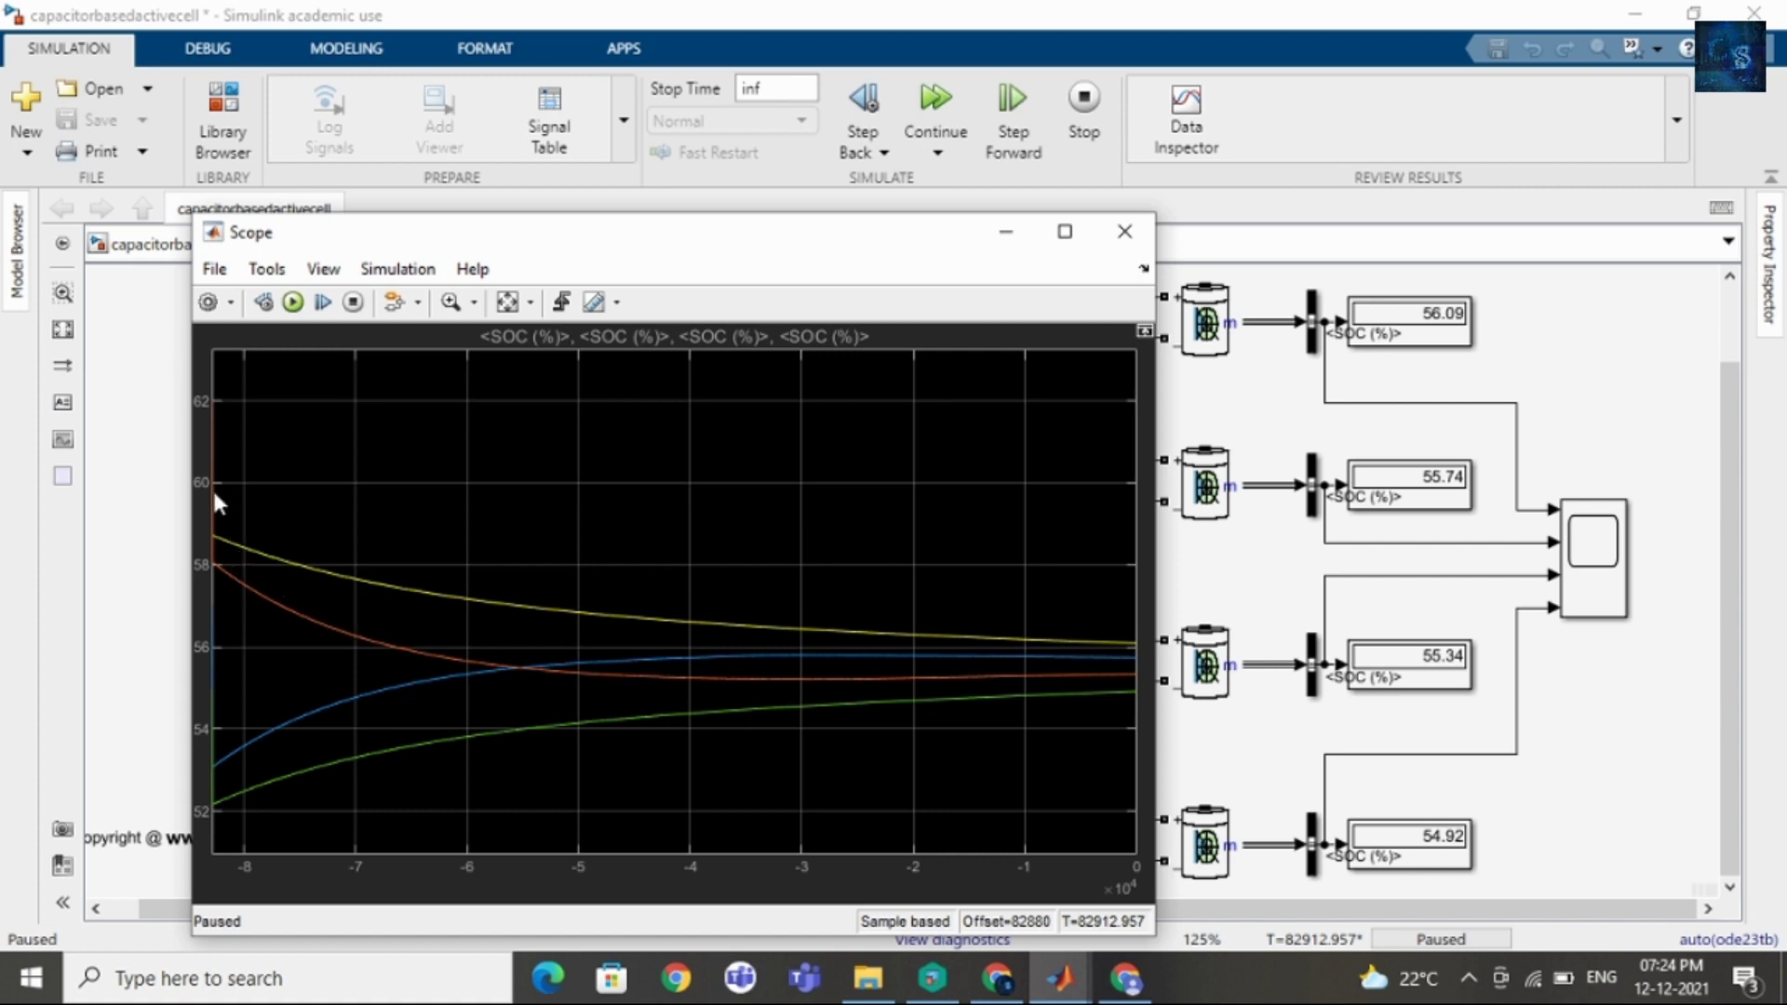
{"action": "left_click", "coordinate": [291, 311]}
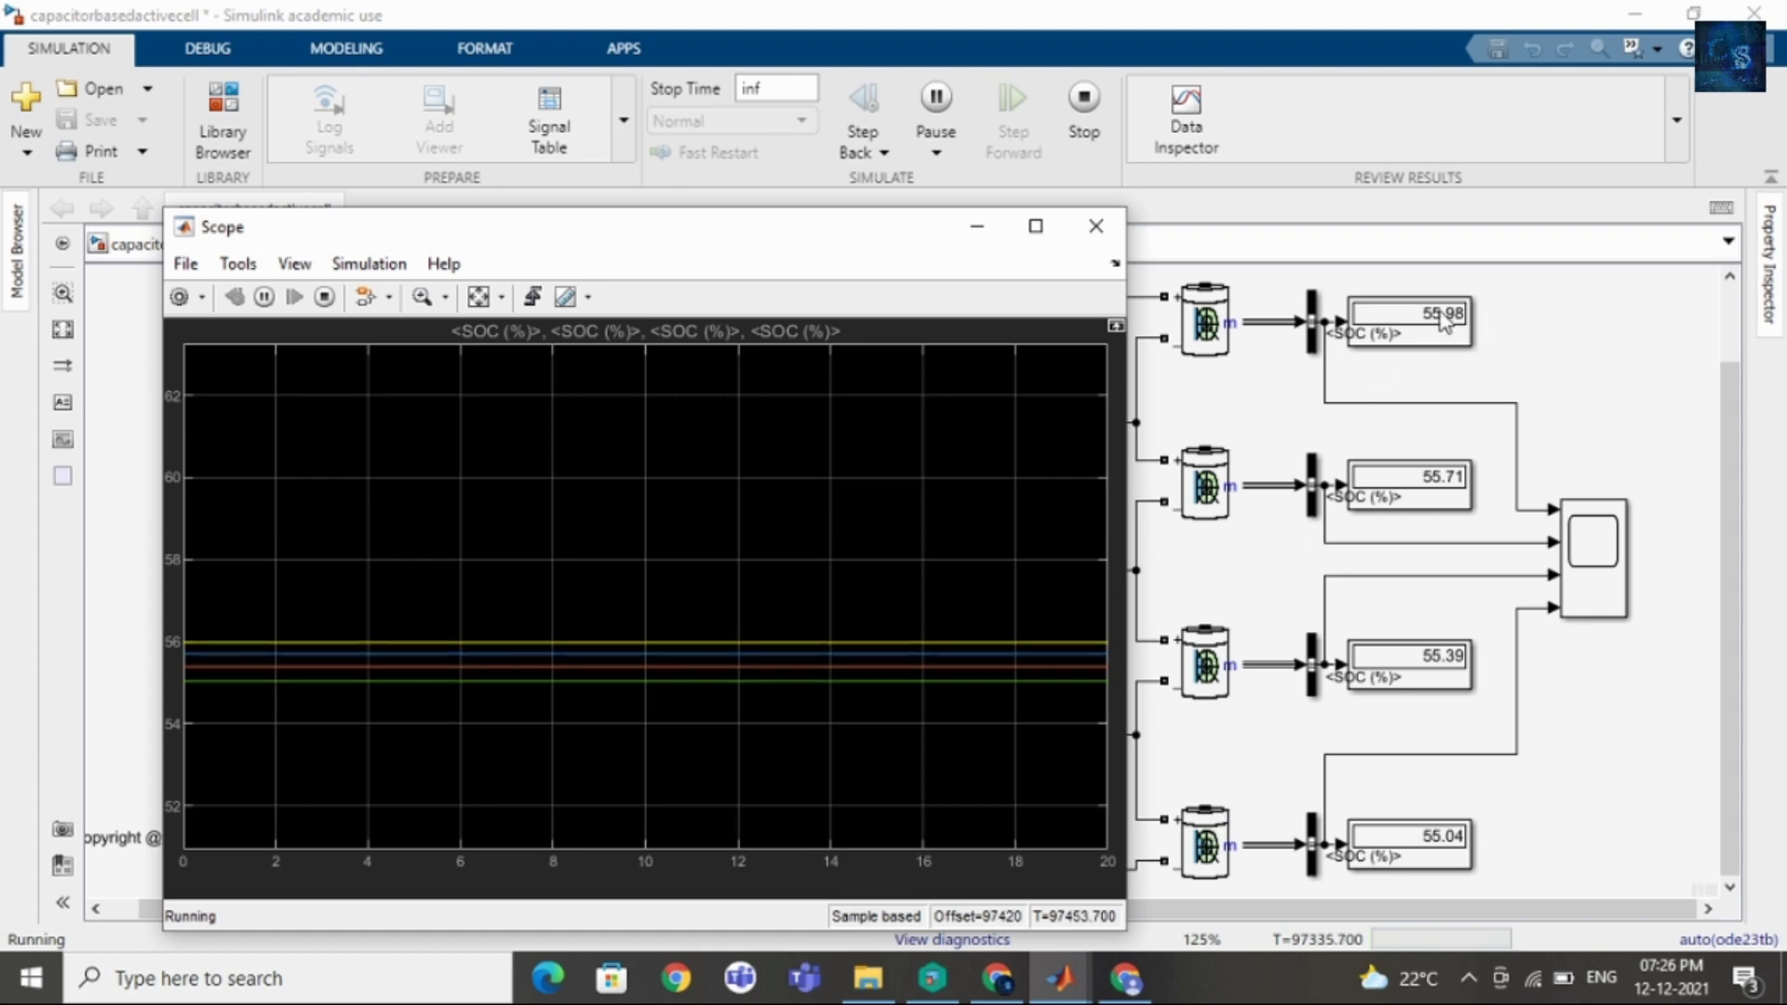
Inspect the four SOC display blocks of the resumed simulation and bring the Scope back in front of the model.
{"action": "scroll", "coordinate": [1440, 316], "scroll_direction": "up", "scroll_amount": 1}
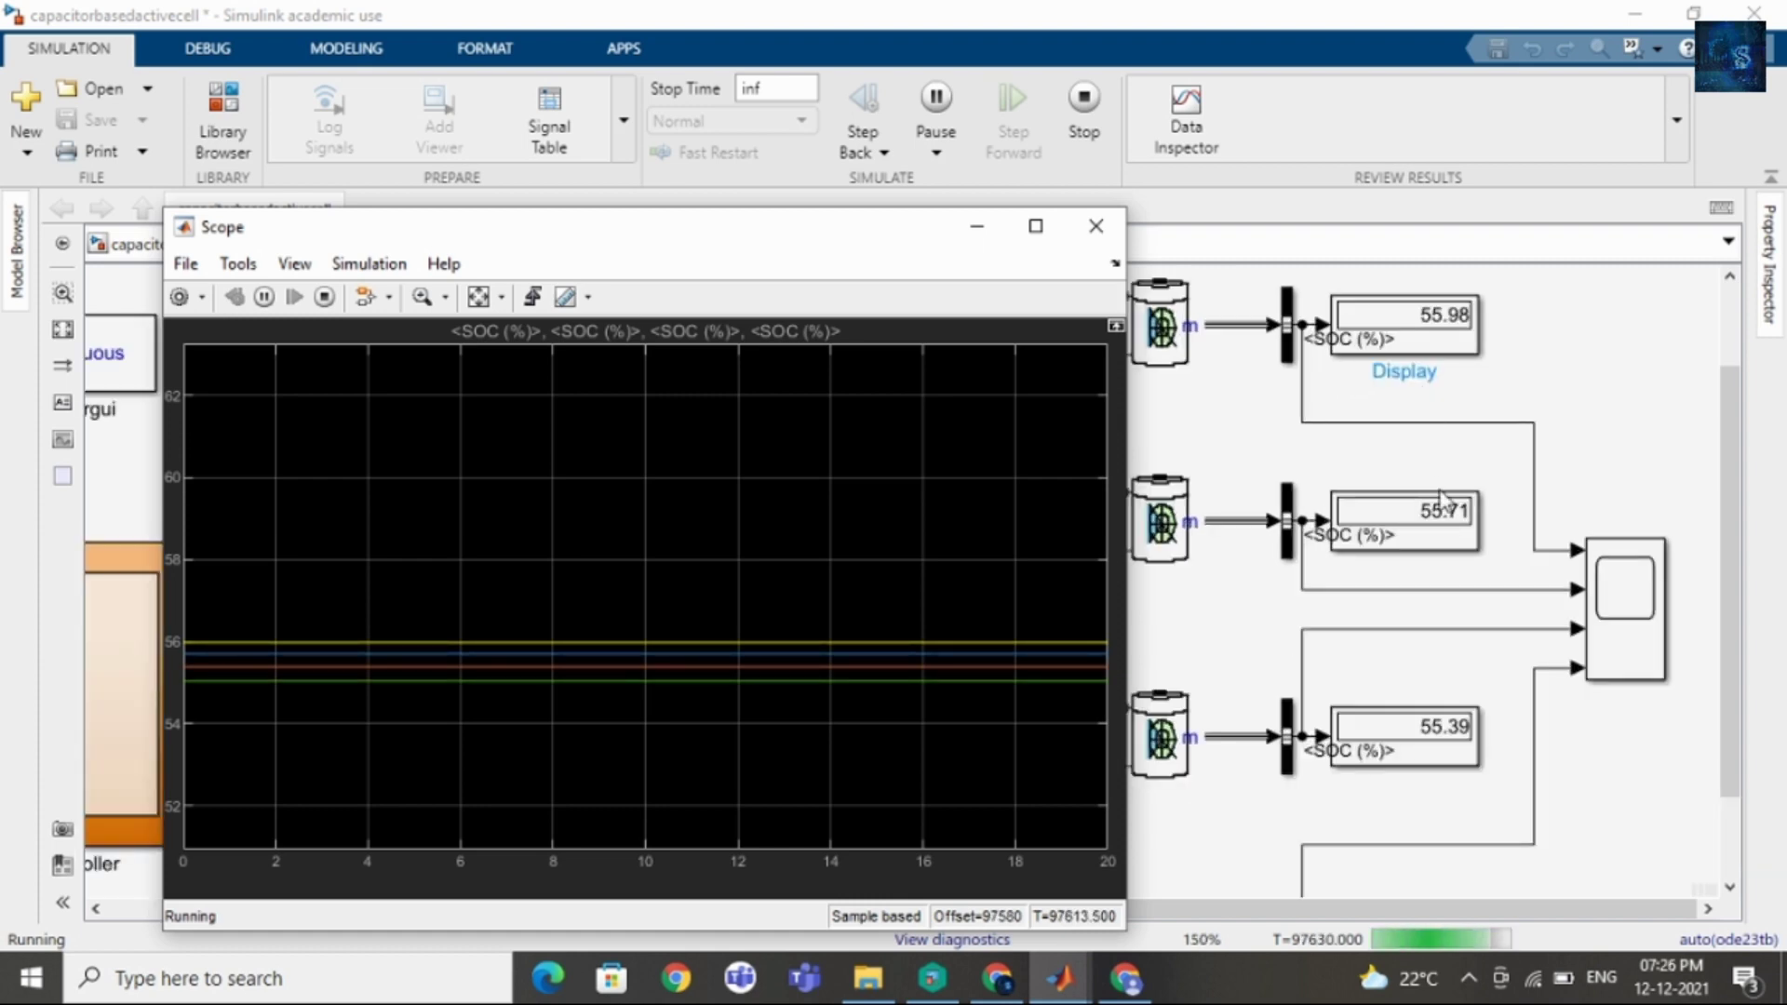
{"action": "scroll", "coordinate": [1583, 465], "scroll_direction": "down", "scroll_amount": 1}
{"action": "left_click_drag", "start_coordinate": [1729, 500], "coordinate": [1727, 531]}
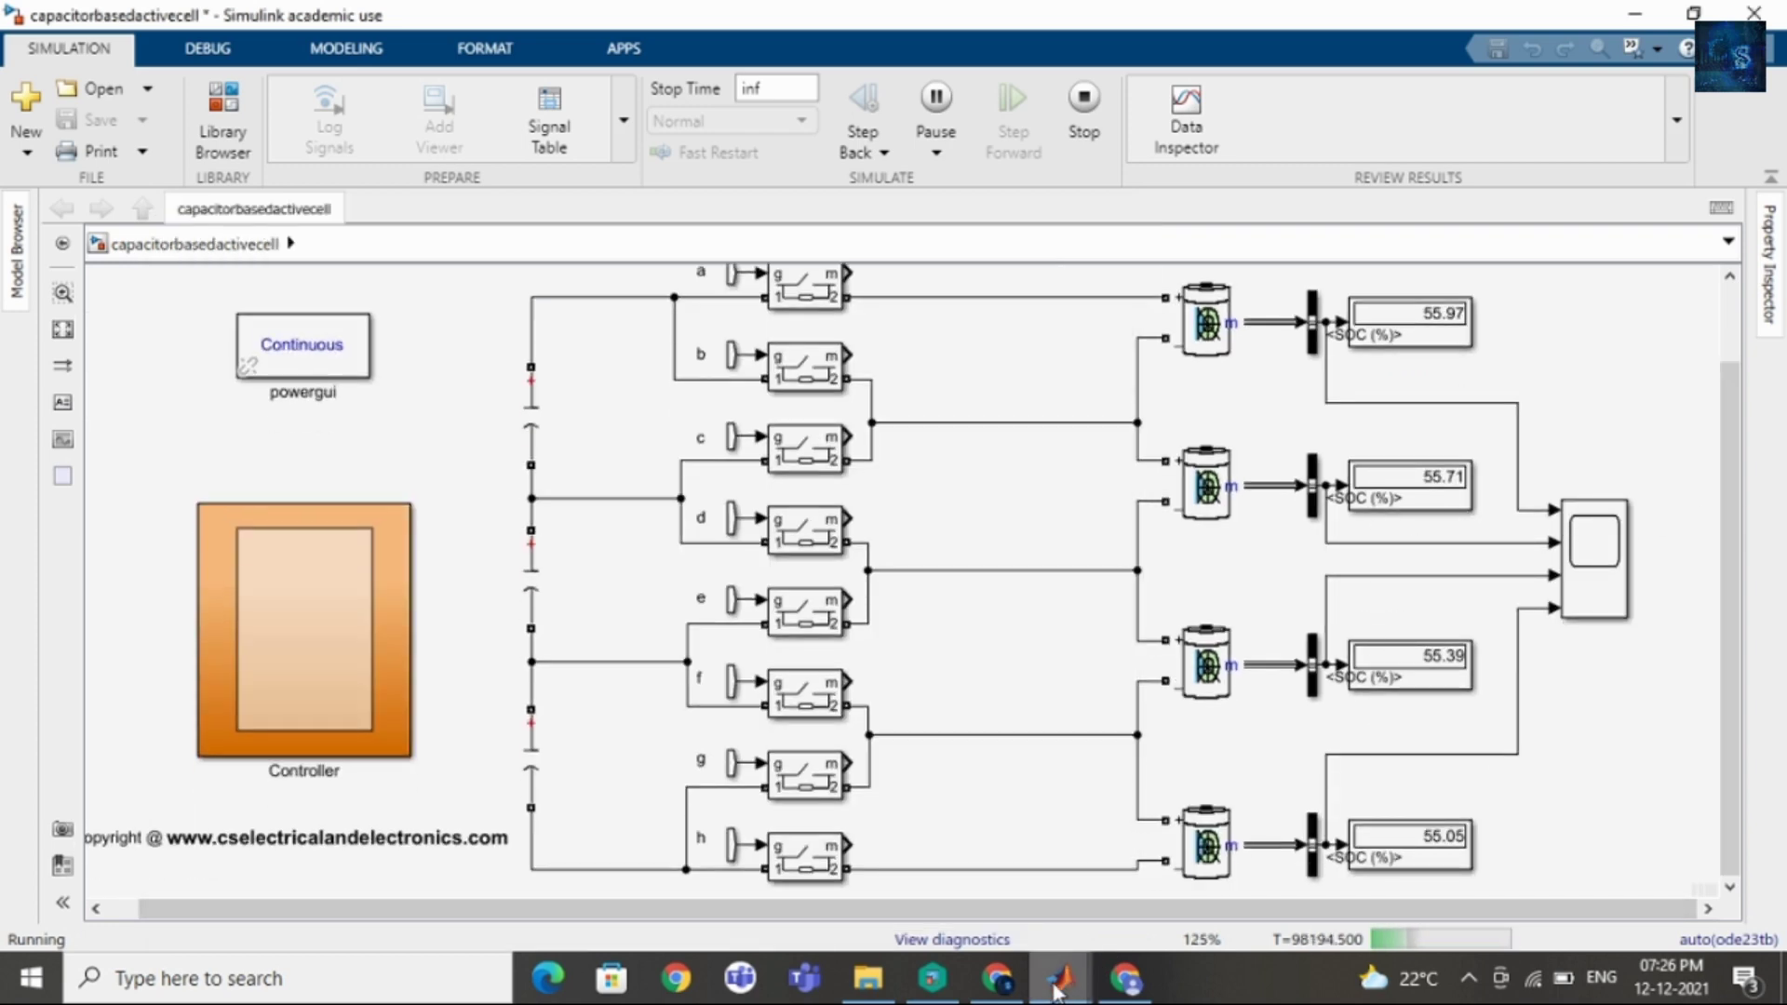
{"action": "mouse_move", "coordinate": [1059, 977]}
{"action": "left_click", "coordinate": [1311, 879]}
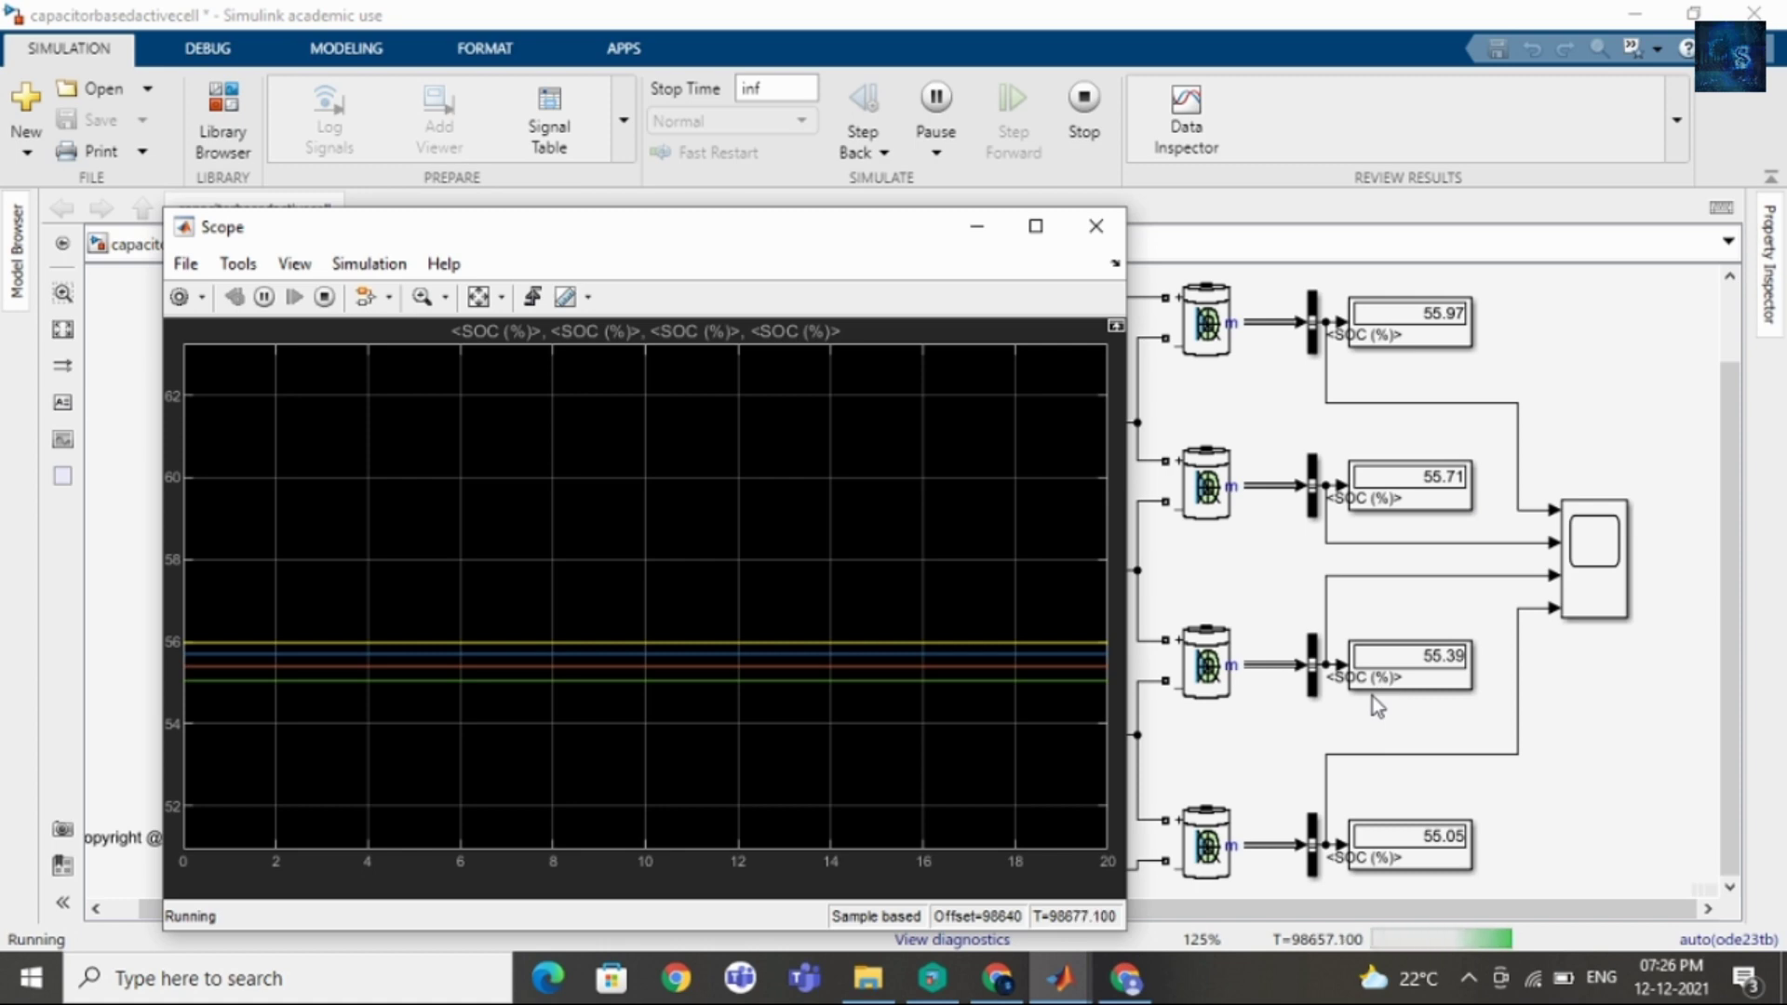
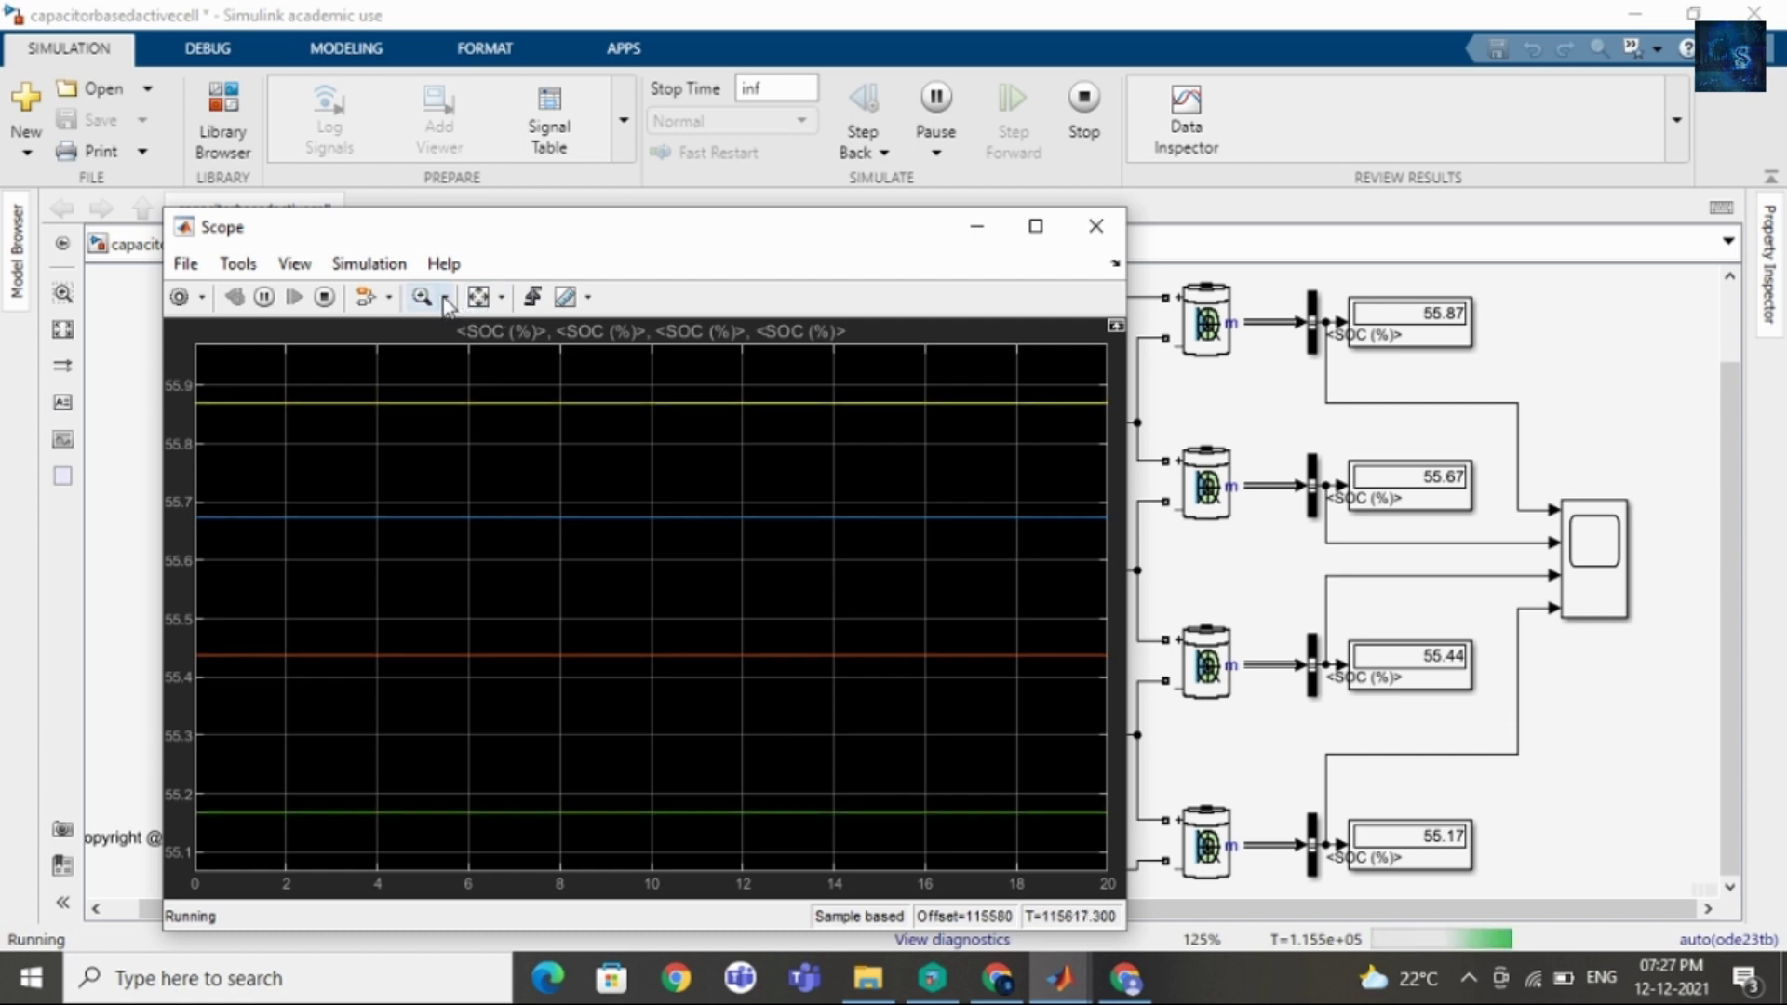
Zoom out on the running Scope plot to show all four SOC curves back to the simulation start.
{"action": "left_click", "coordinate": [446, 297]}
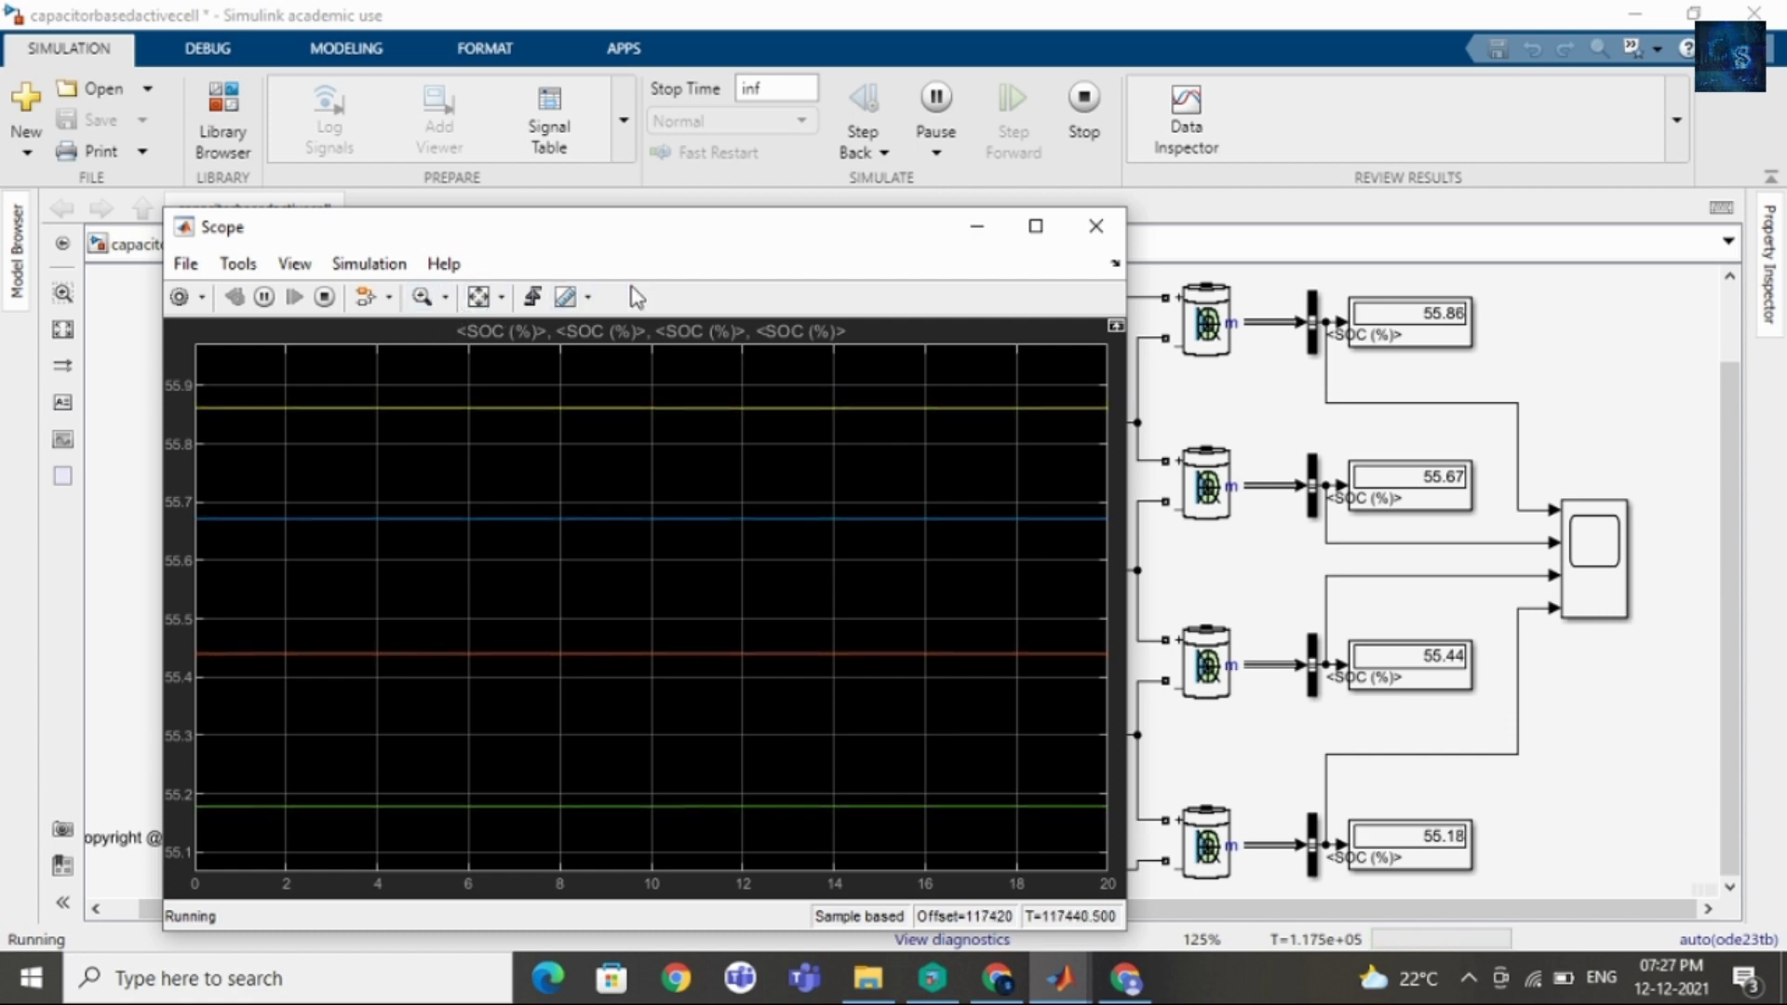
{"action": "left_click", "coordinate": [445, 298]}
{"action": "left_click", "coordinate": [429, 397]}
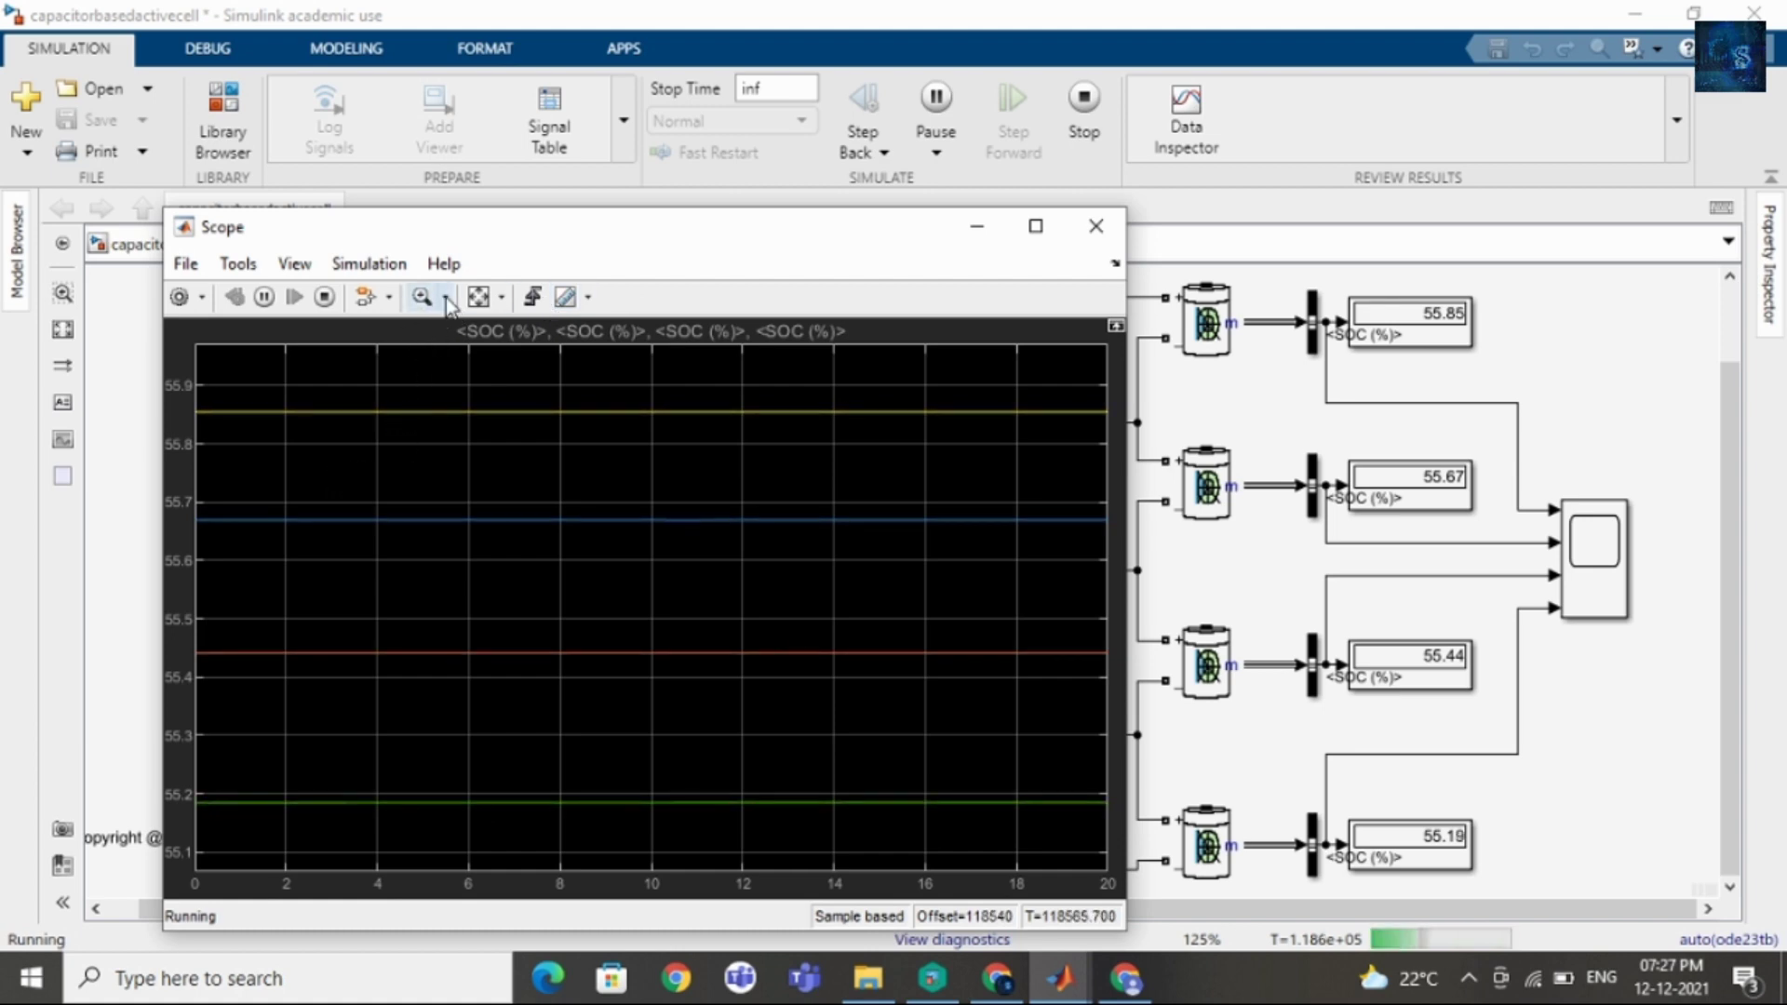
{"action": "left_click", "coordinate": [378, 575]}
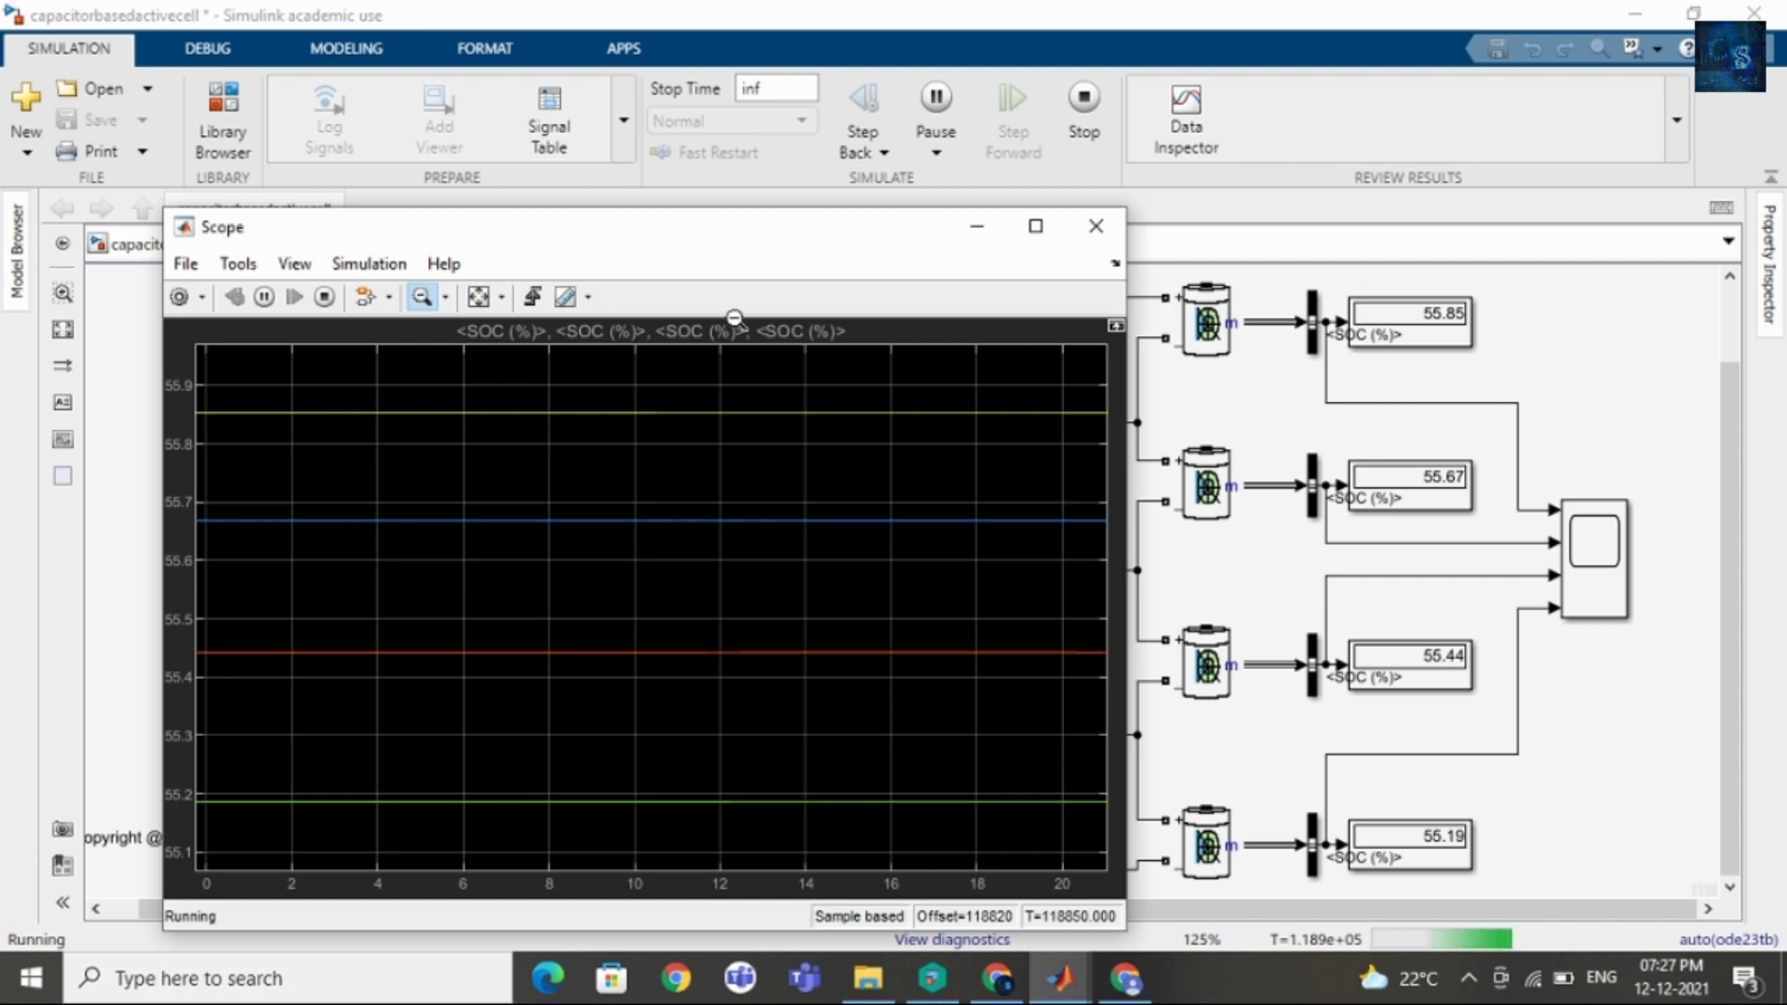
{"action": "left_click", "coordinate": [503, 494]}
{"action": "left_click", "coordinate": [448, 622]}
{"action": "left_click", "coordinate": [448, 622]}
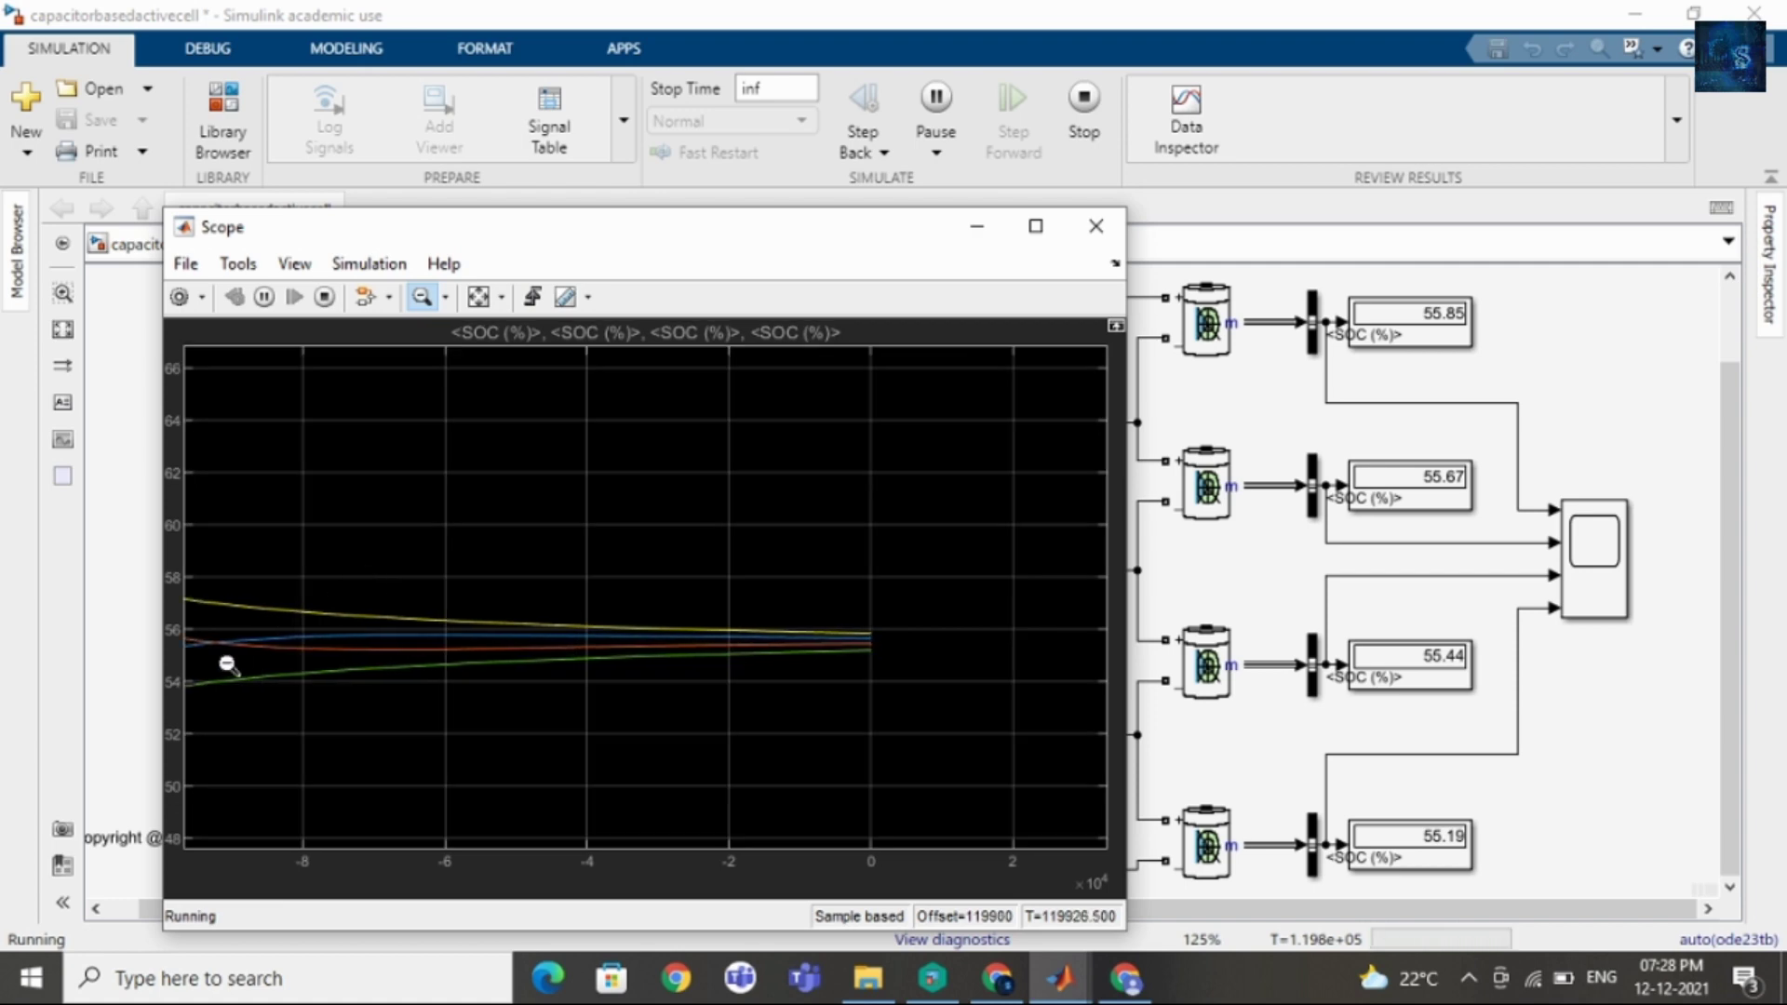
{"action": "left_click", "coordinate": [300, 610]}
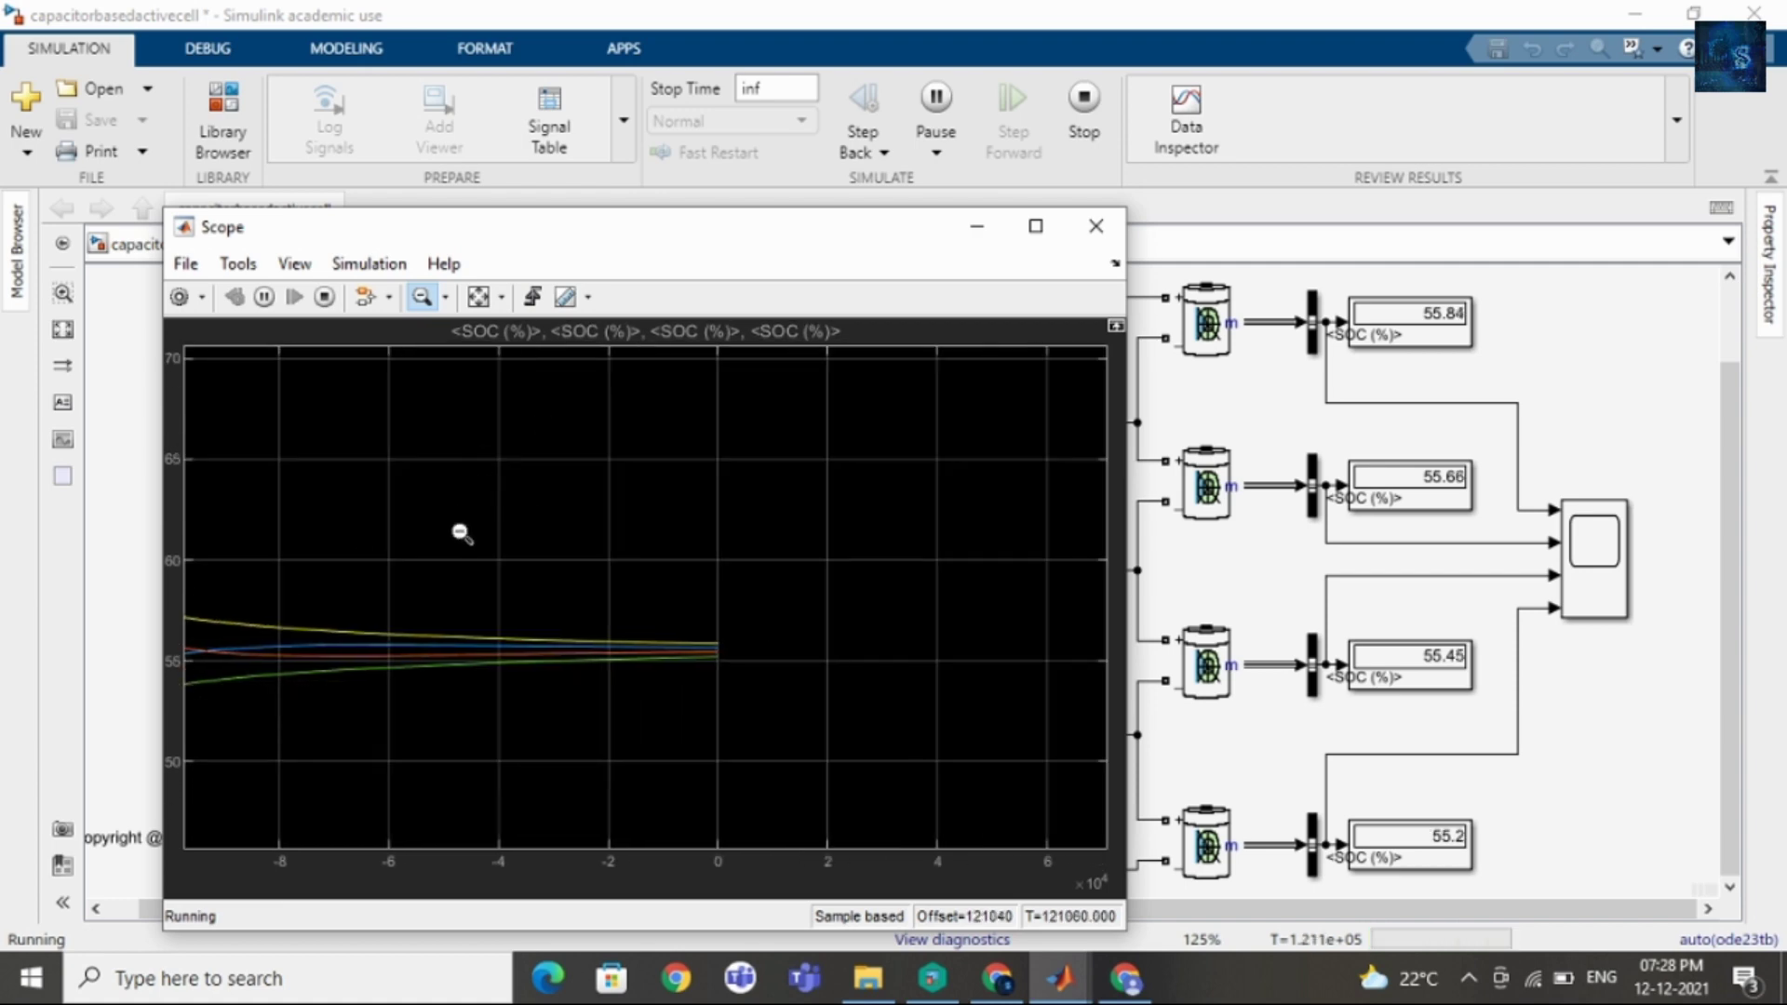
{"action": "left_click", "coordinate": [390, 661]}
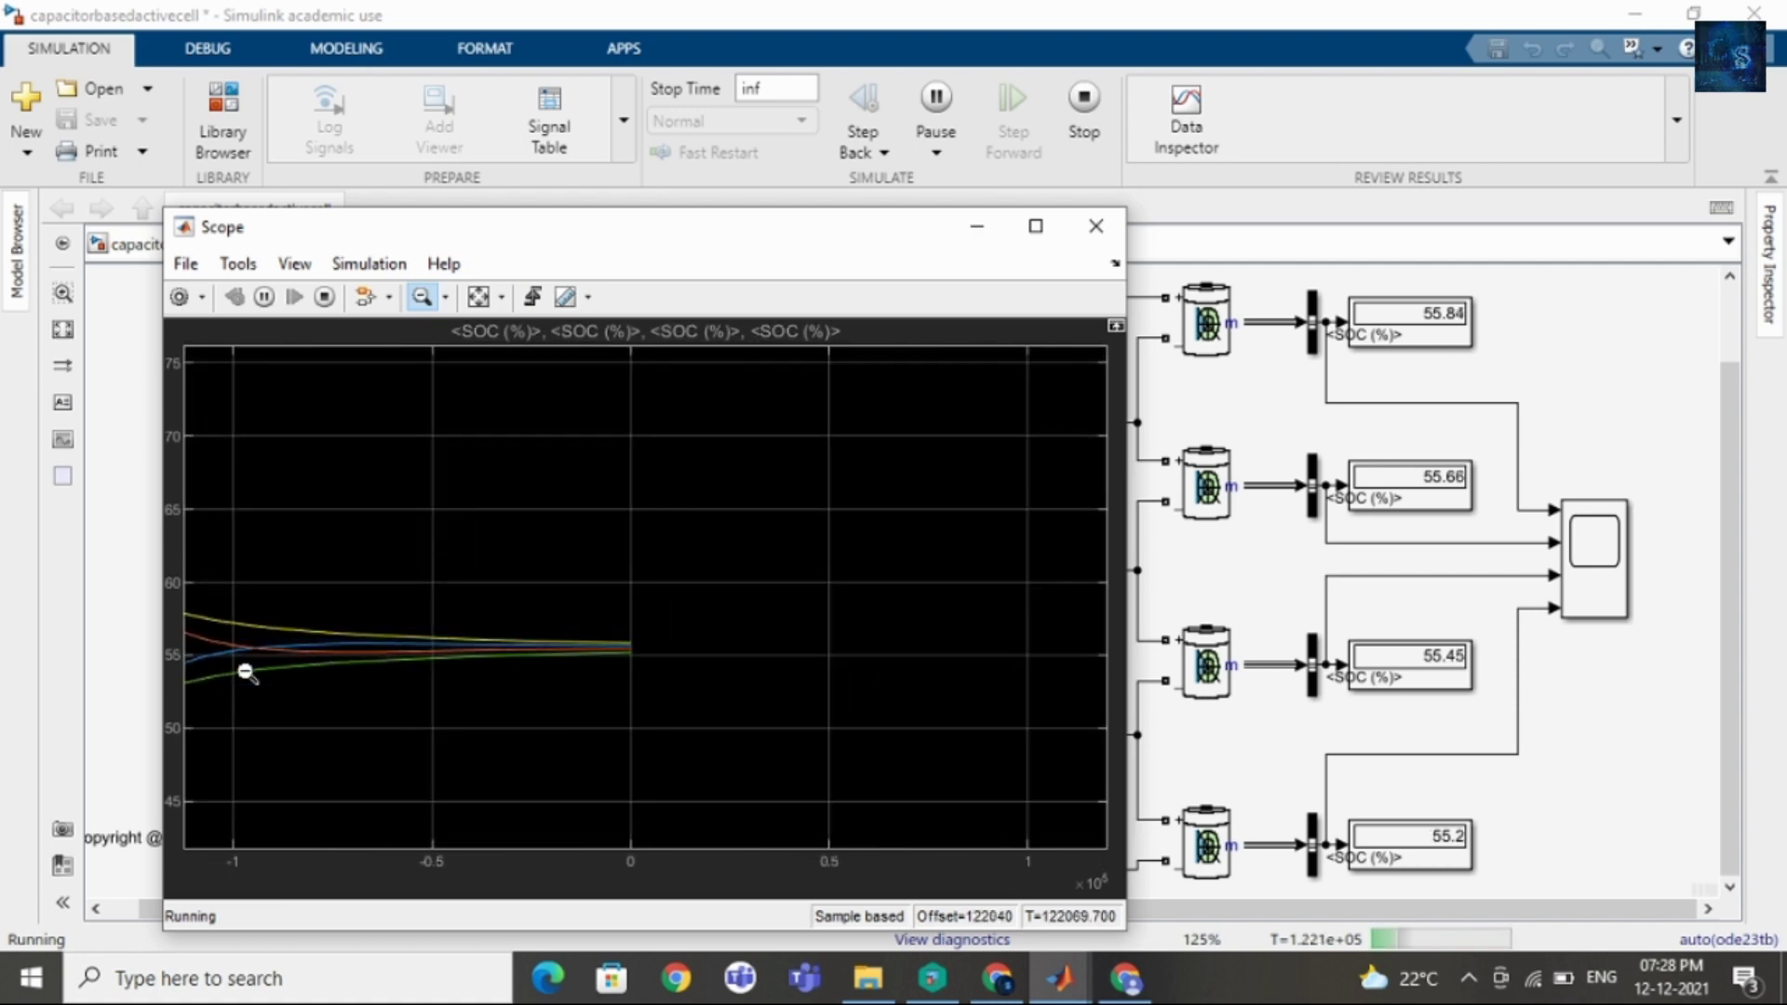
{"action": "left_click", "coordinate": [248, 640]}
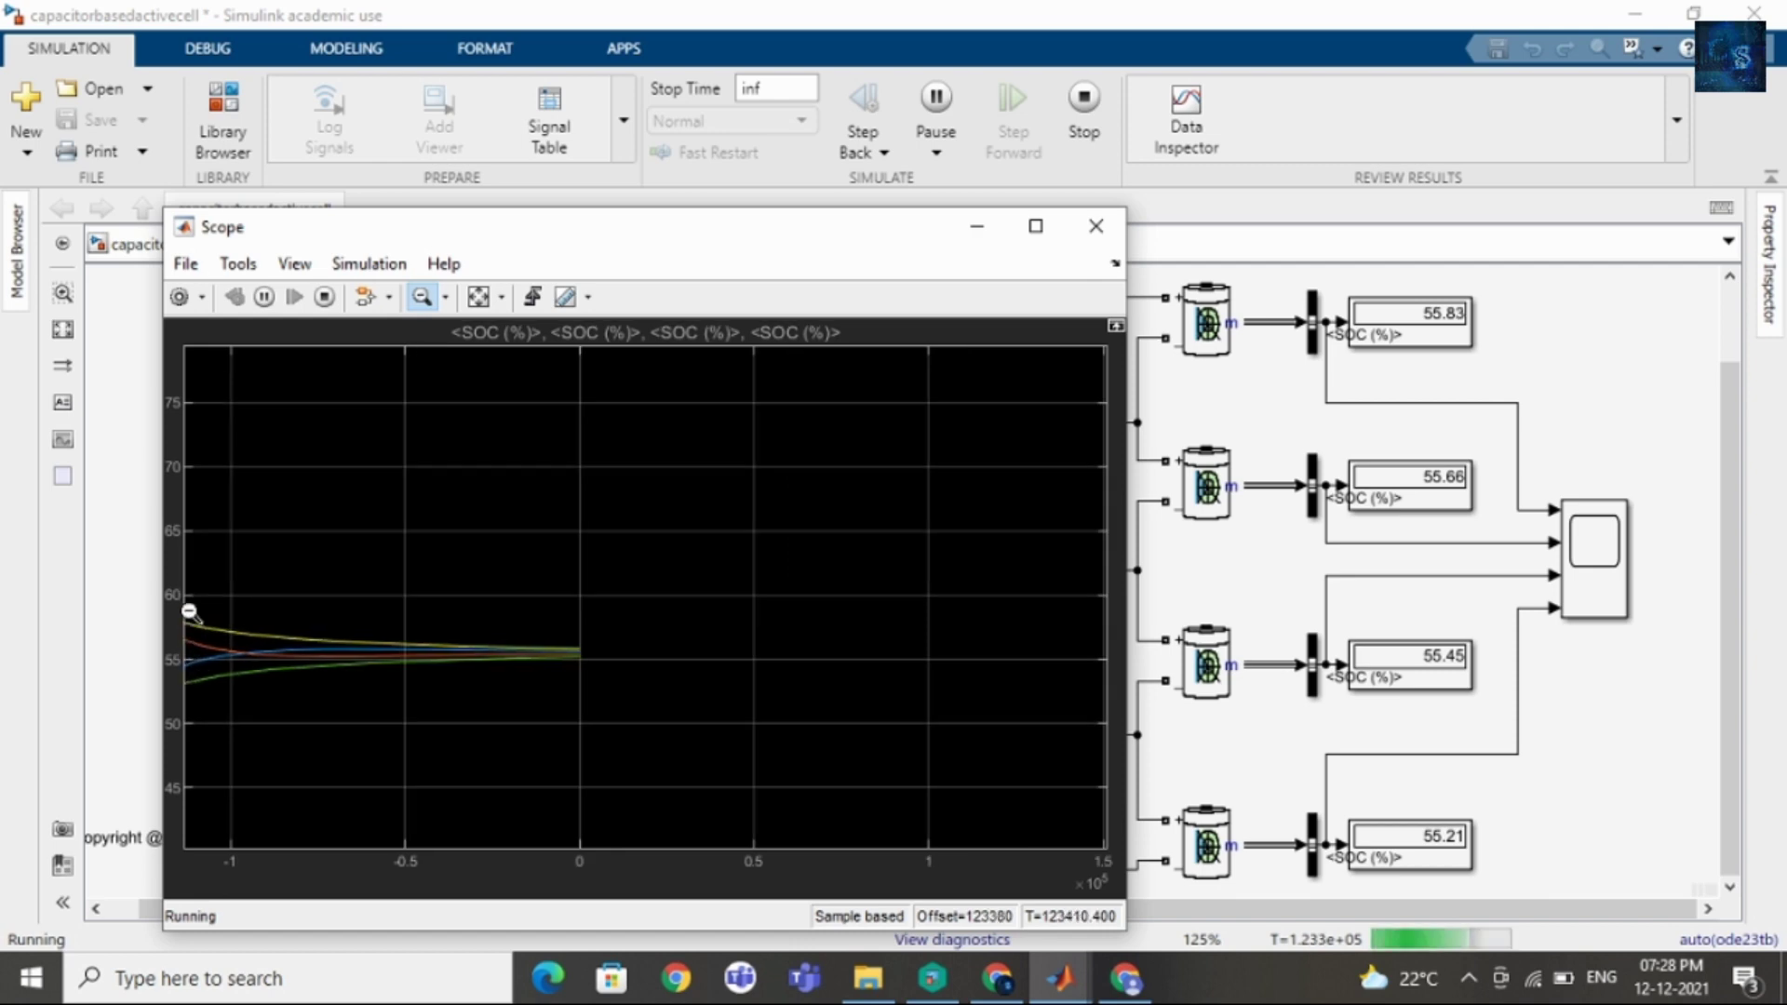
{"action": "left_click", "coordinate": [539, 662]}
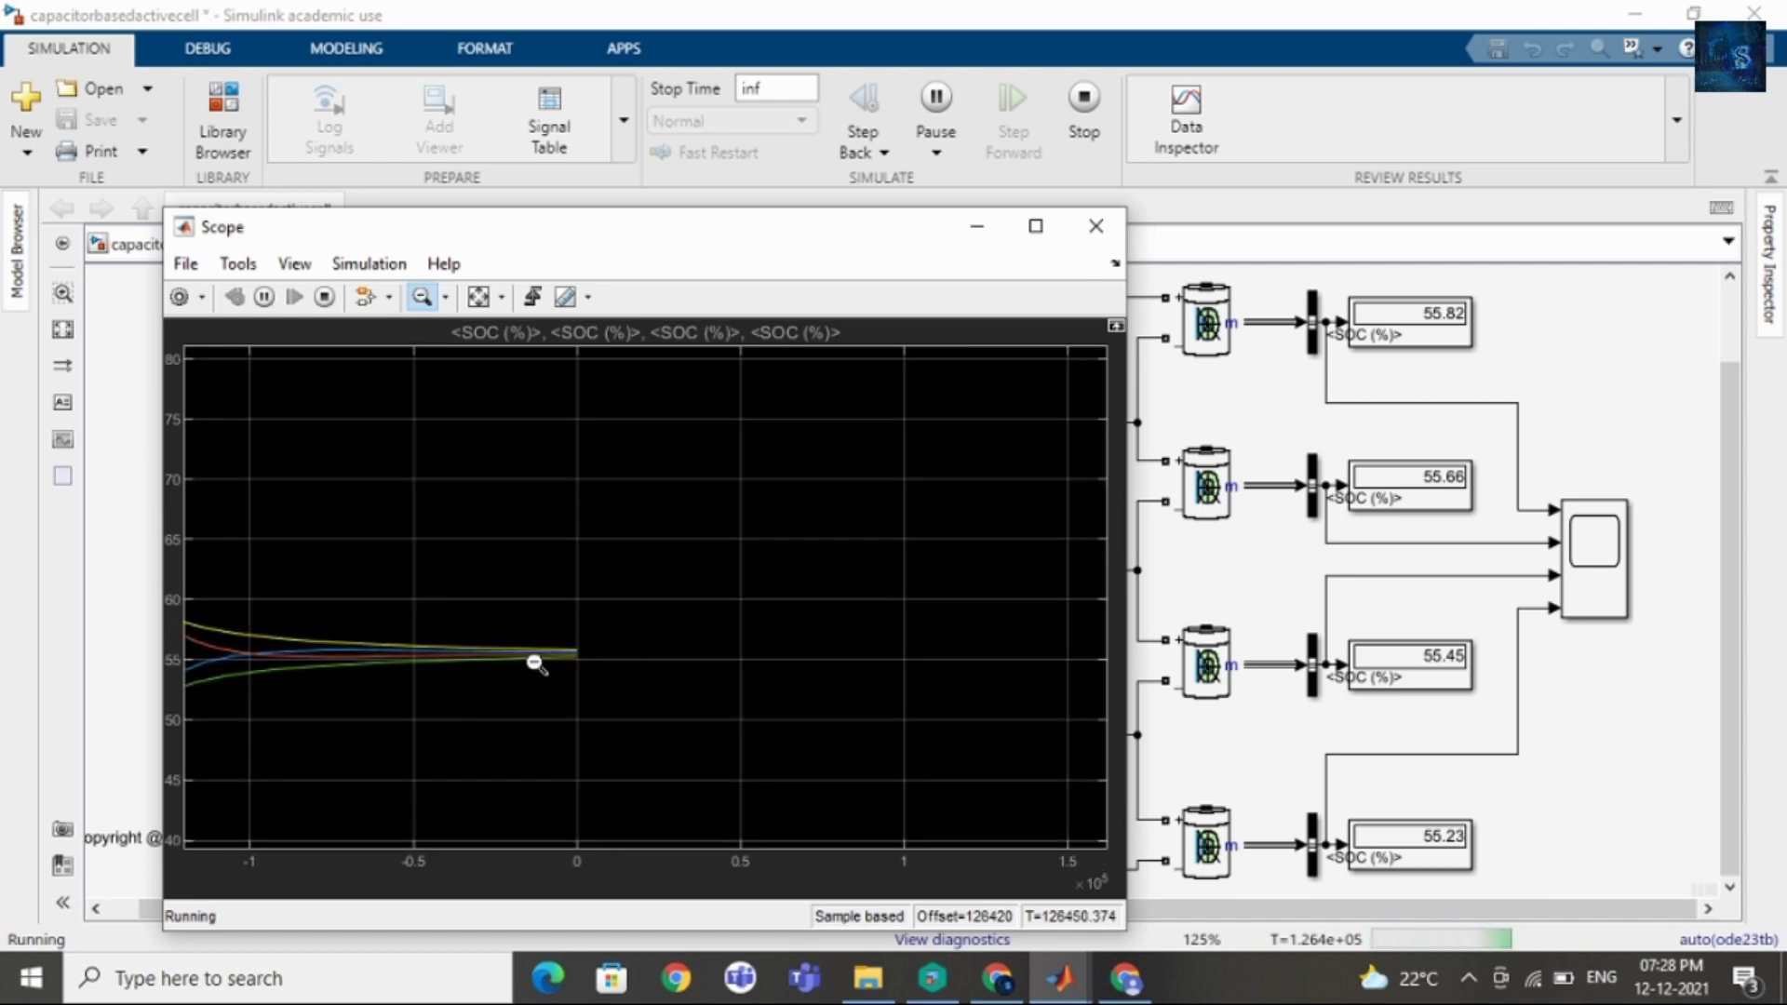
{"action": "left_click", "coordinate": [546, 662]}
{"action": "left_click", "coordinate": [540, 649]}
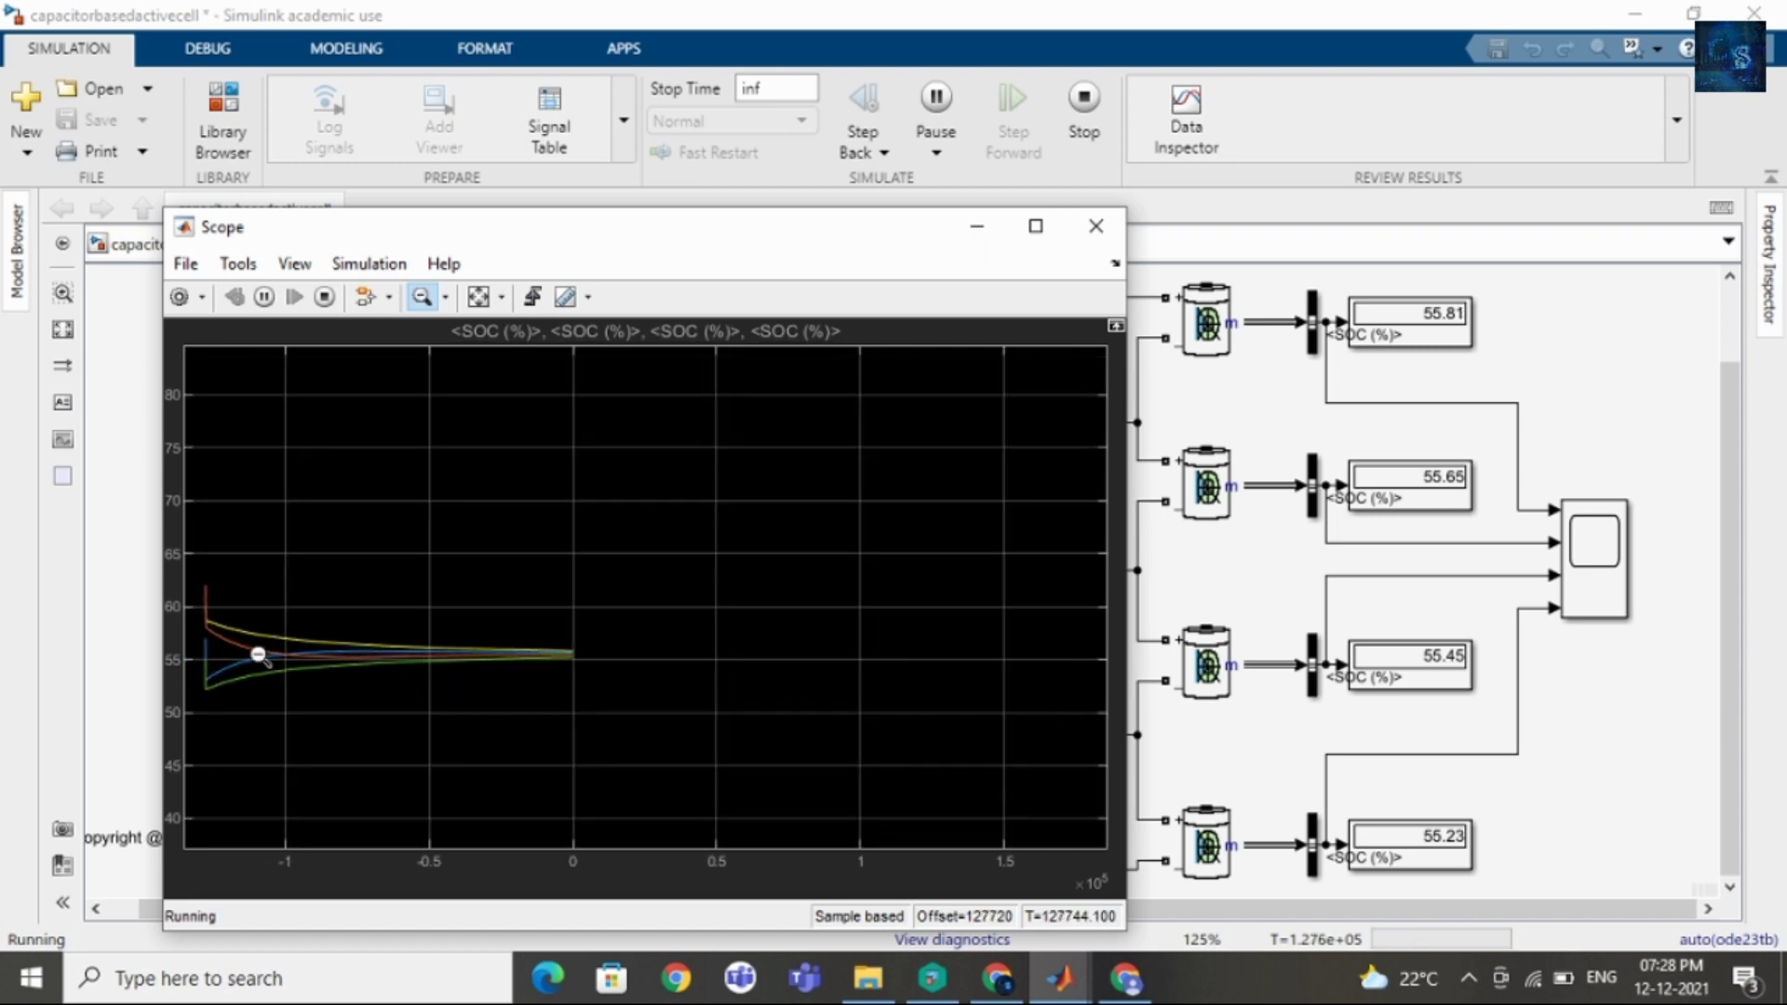
Zoom the running Scope plot out further and pan it to follow the four SOC curves.
{"action": "left_click_drag", "start_coordinate": [586, 243], "coordinate": [712, 210]}
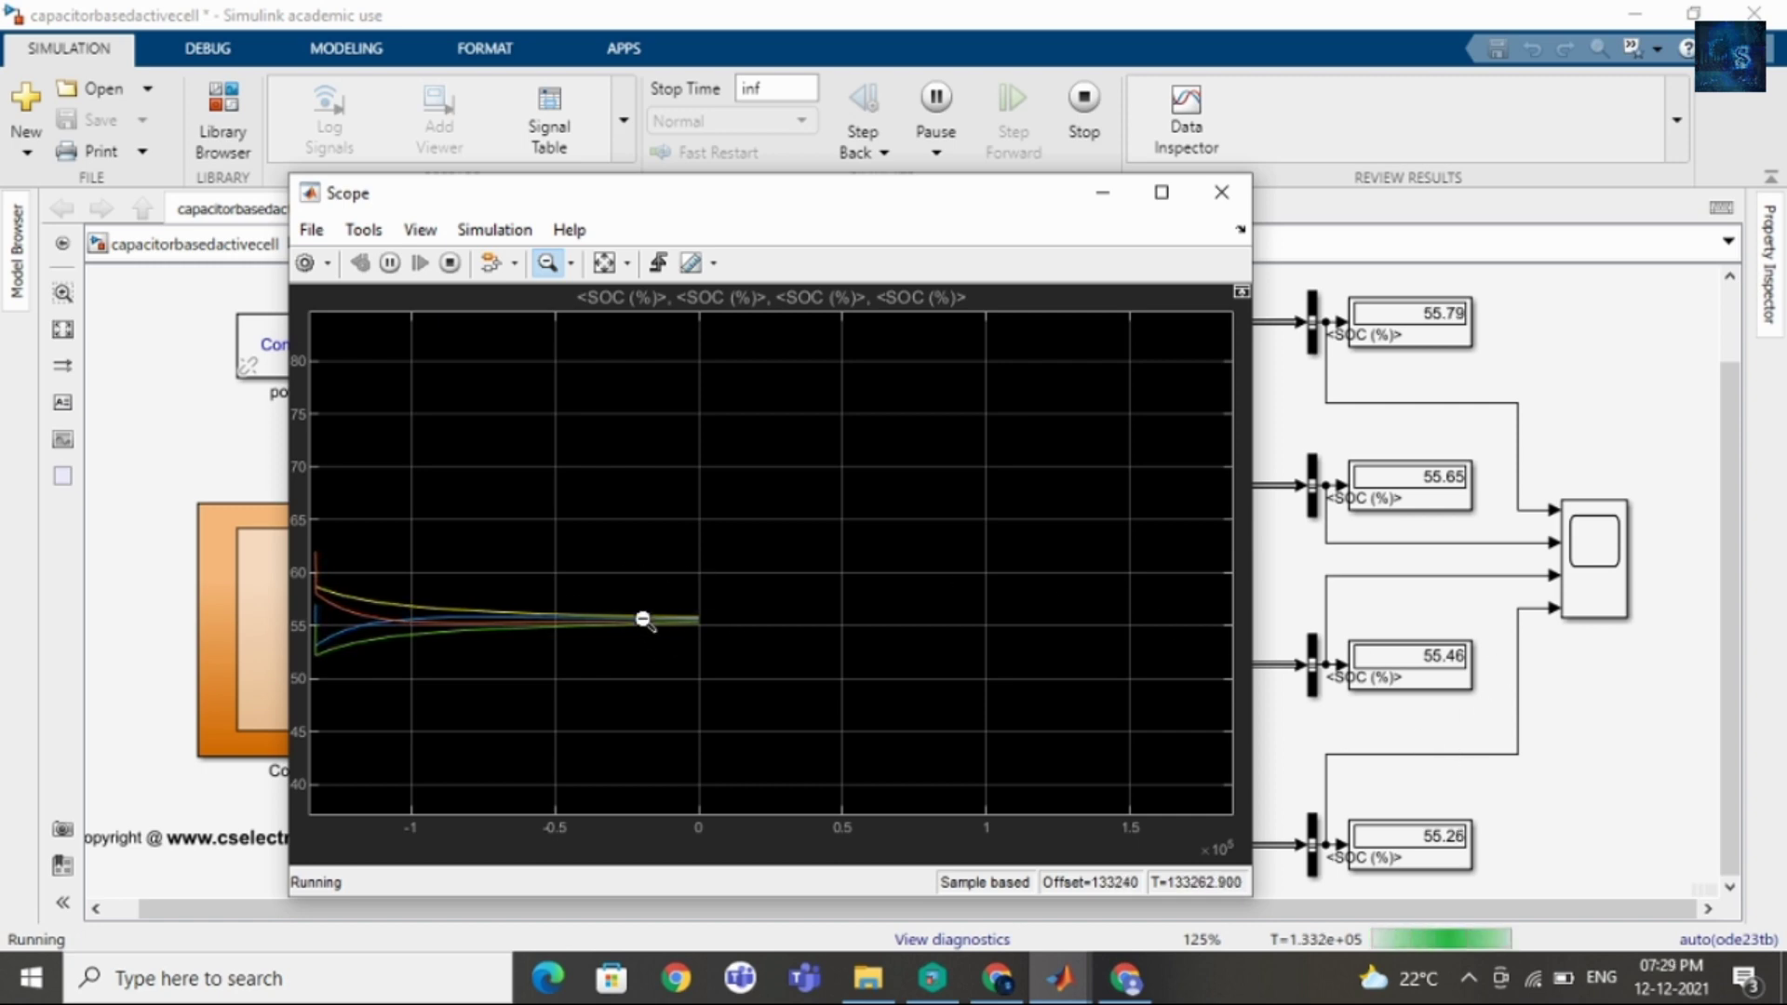
{"action": "left_click", "coordinate": [410, 508]}
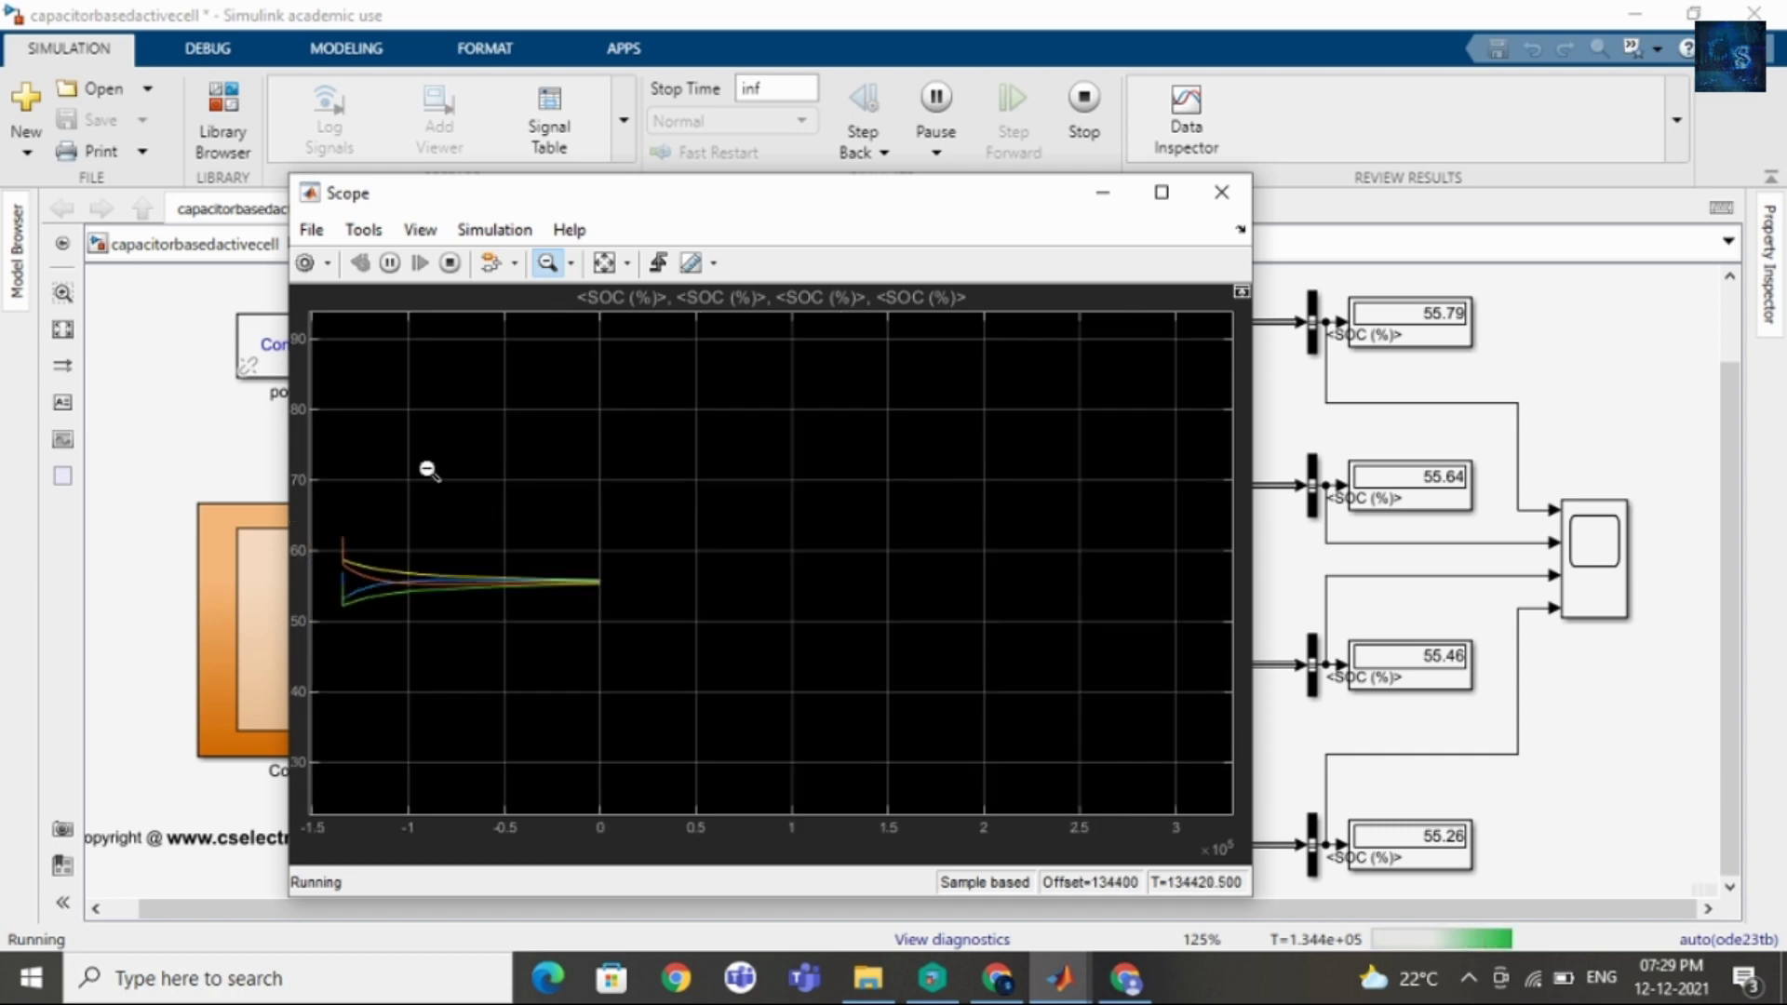
{"action": "left_click", "coordinate": [572, 264]}
{"action": "left_click", "coordinate": [540, 403]}
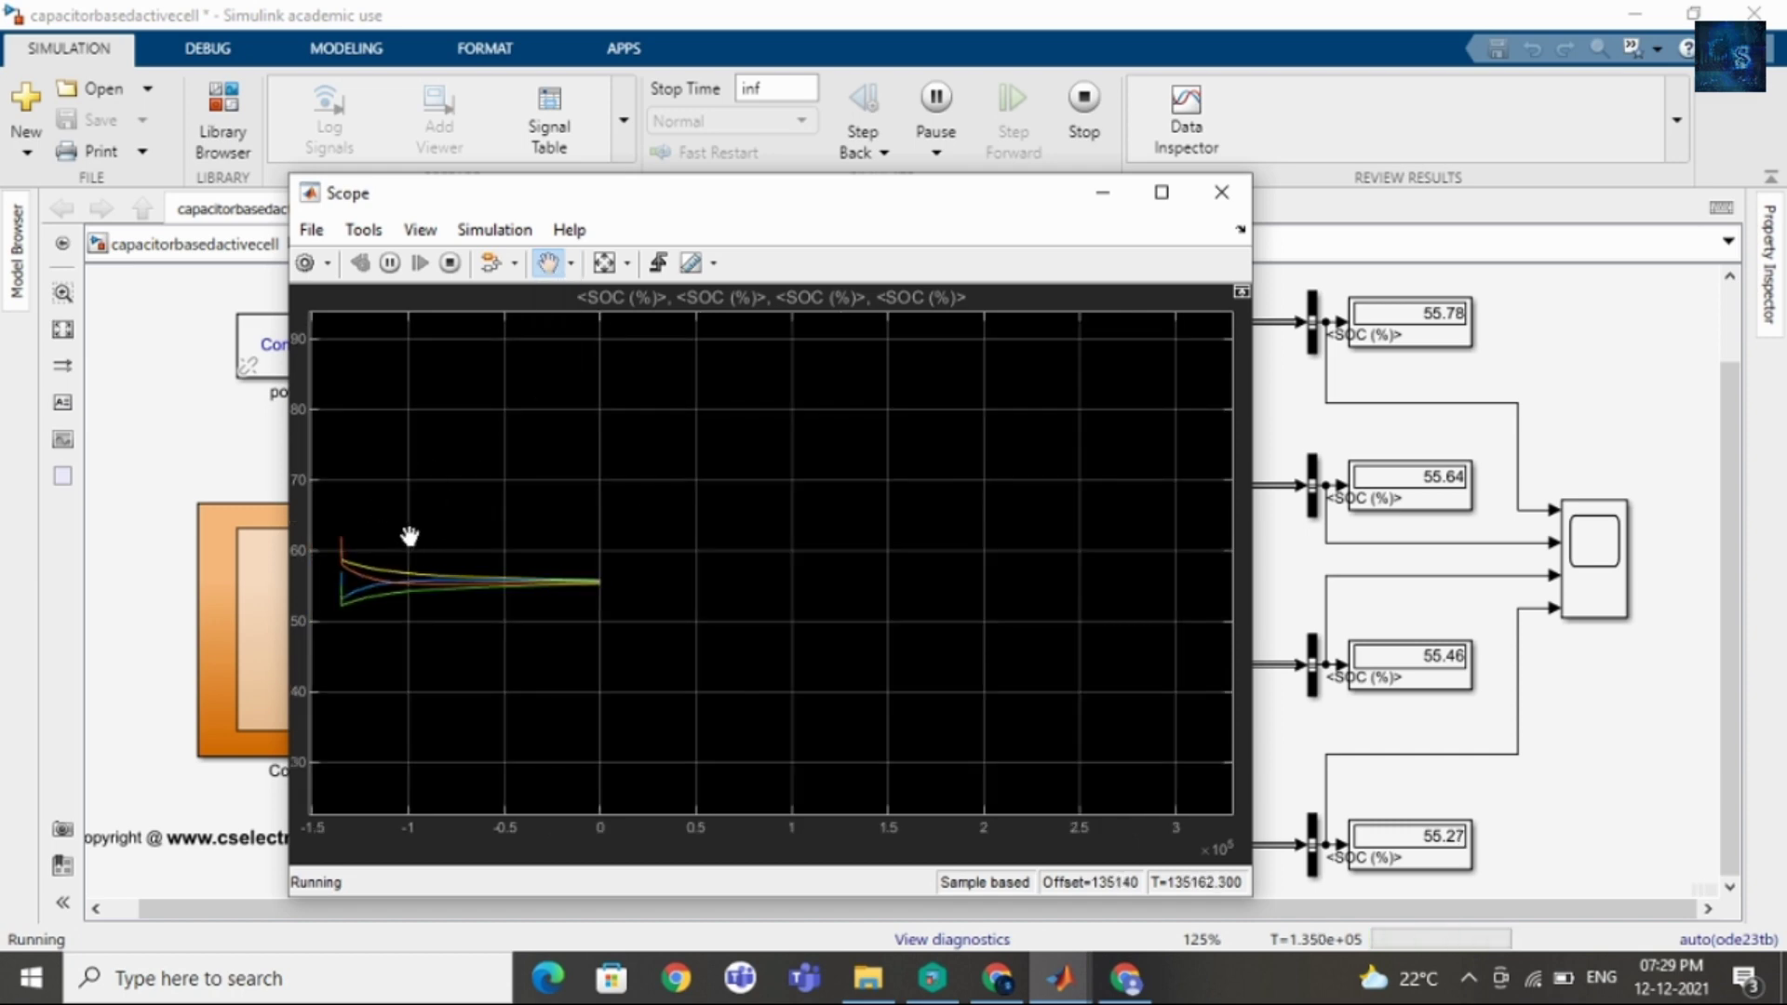
{"action": "mouse_move", "coordinate": [469, 536]}
{"action": "left_mouse_down"}
{"action": "mouse_move", "coordinate": [459, 515]}
{"action": "mouse_move", "coordinate": [474, 520]}
{"action": "left_mouse_up"}
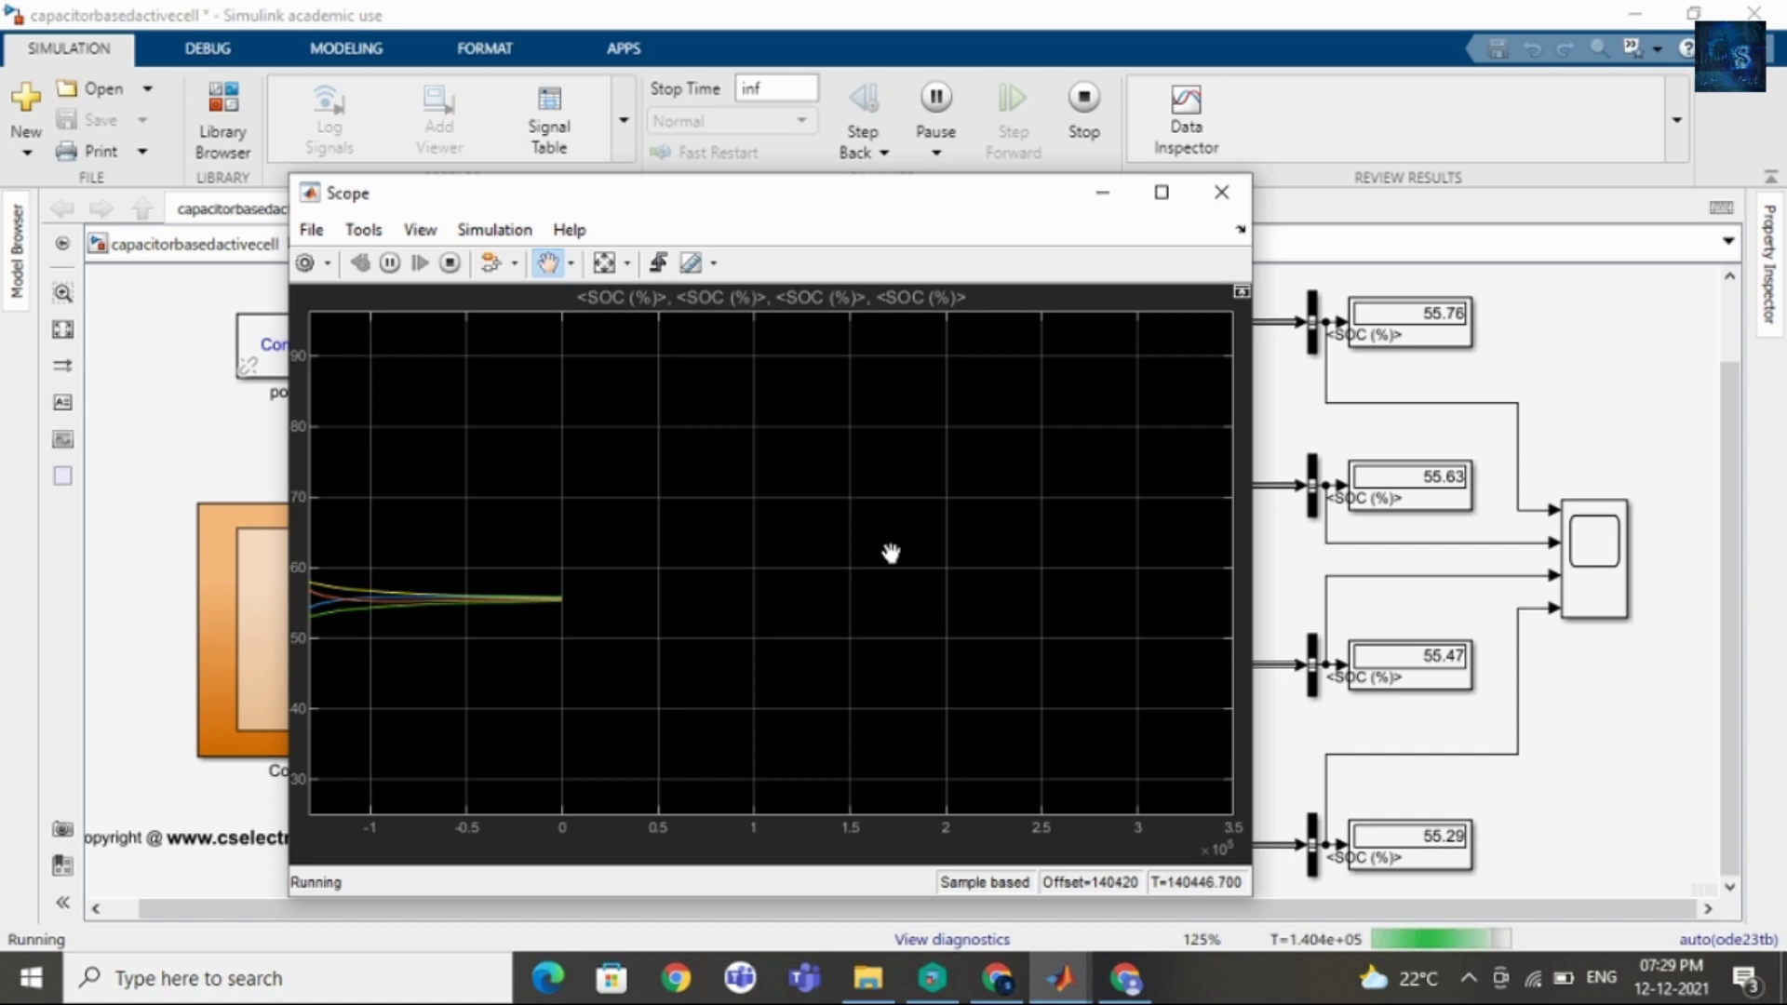
Uncover the four SOC displays beside the Scope and bring the Scope back in front of the model.
{"action": "scroll", "coordinate": [1579, 479], "scroll_direction": "up", "scroll_amount": 3}
{"action": "scroll", "coordinate": [1579, 479], "scroll_direction": "down", "scroll_amount": 3}
{"action": "left_click_drag", "start_coordinate": [940, 192], "coordinate": [712, 224]}
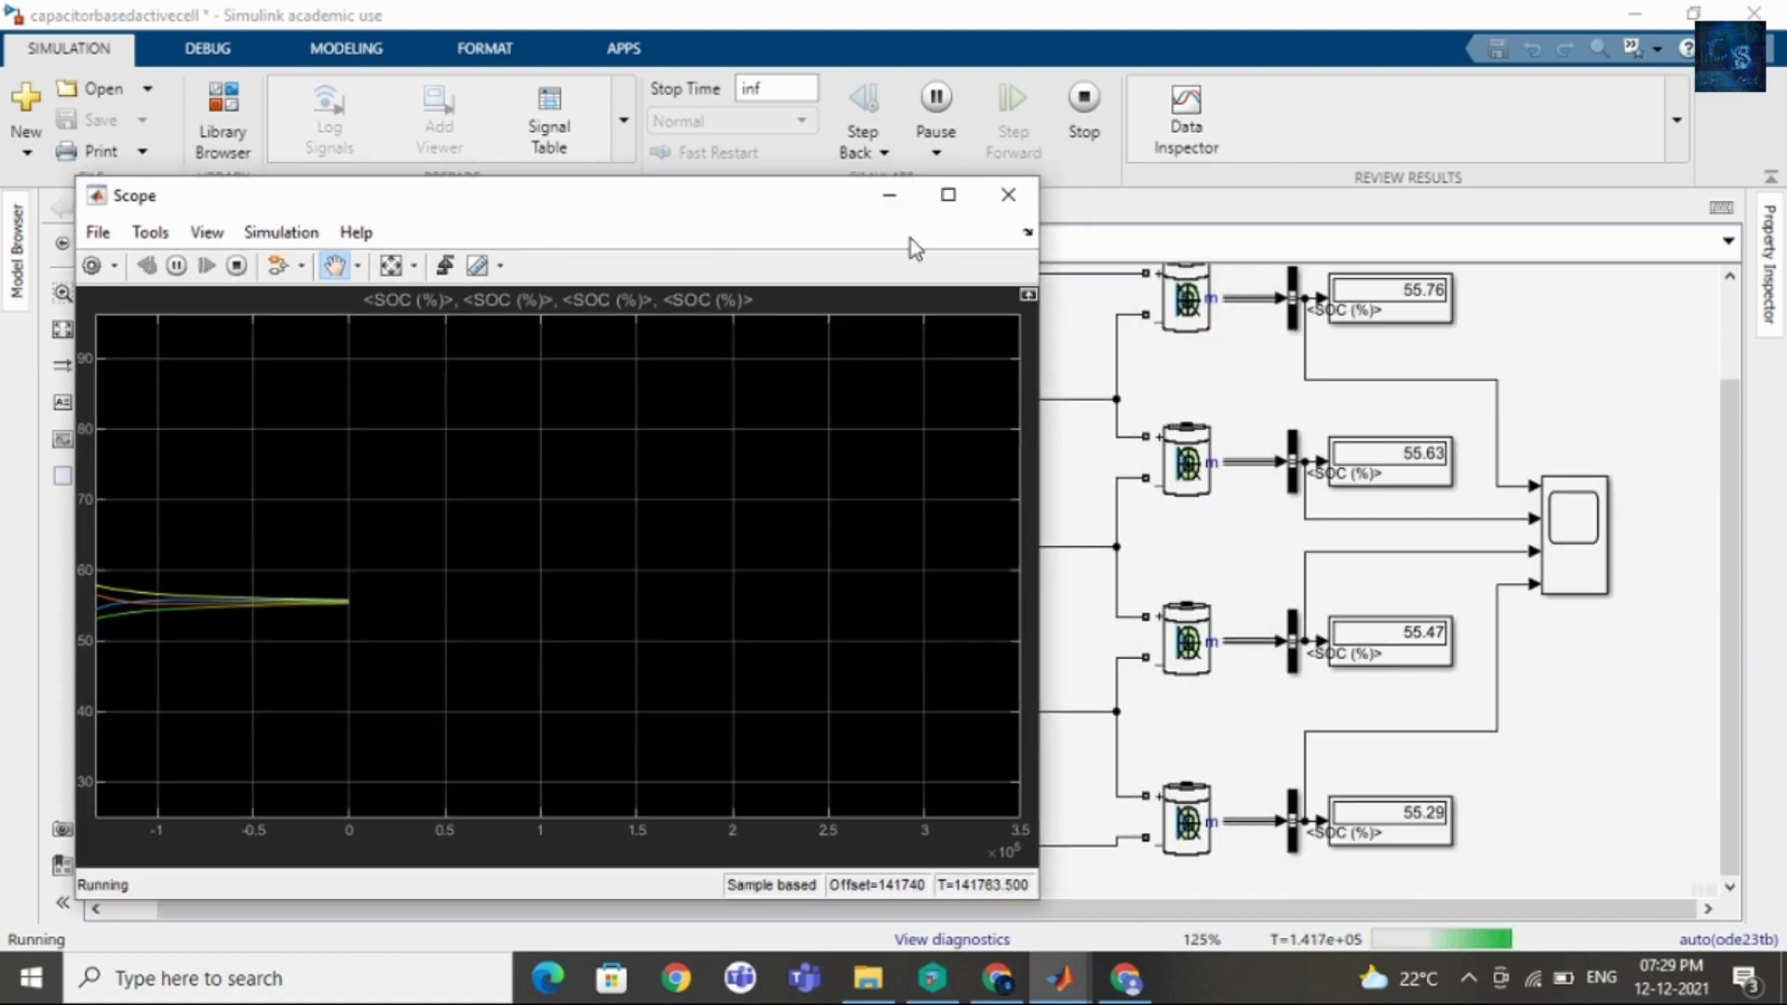
{"action": "left_click", "coordinate": [1061, 975]}
{"action": "mouse_move", "coordinate": [1075, 954]}
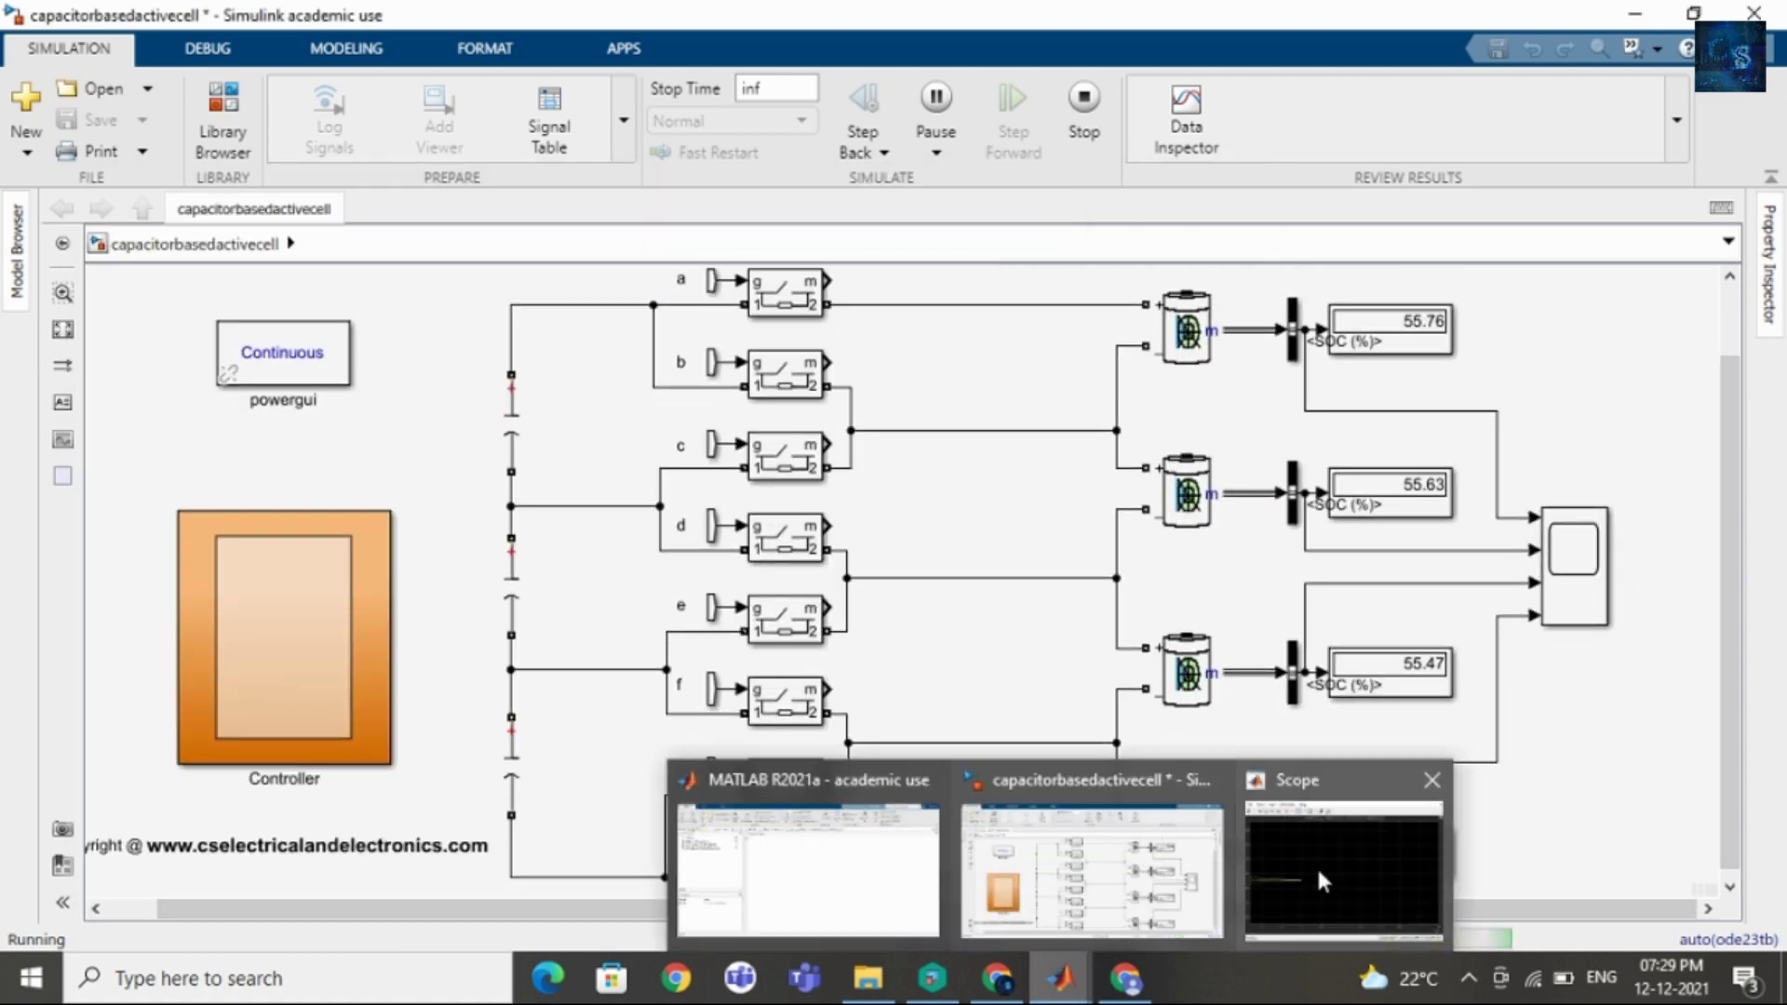
{"action": "left_click", "coordinate": [1340, 856]}
Shift the Scope to expose the series capacitor branches, and set it back beside the four SOC displays for comparison.
{"action": "left_click_drag", "start_coordinate": [754, 198], "coordinate": [1270, 258]}
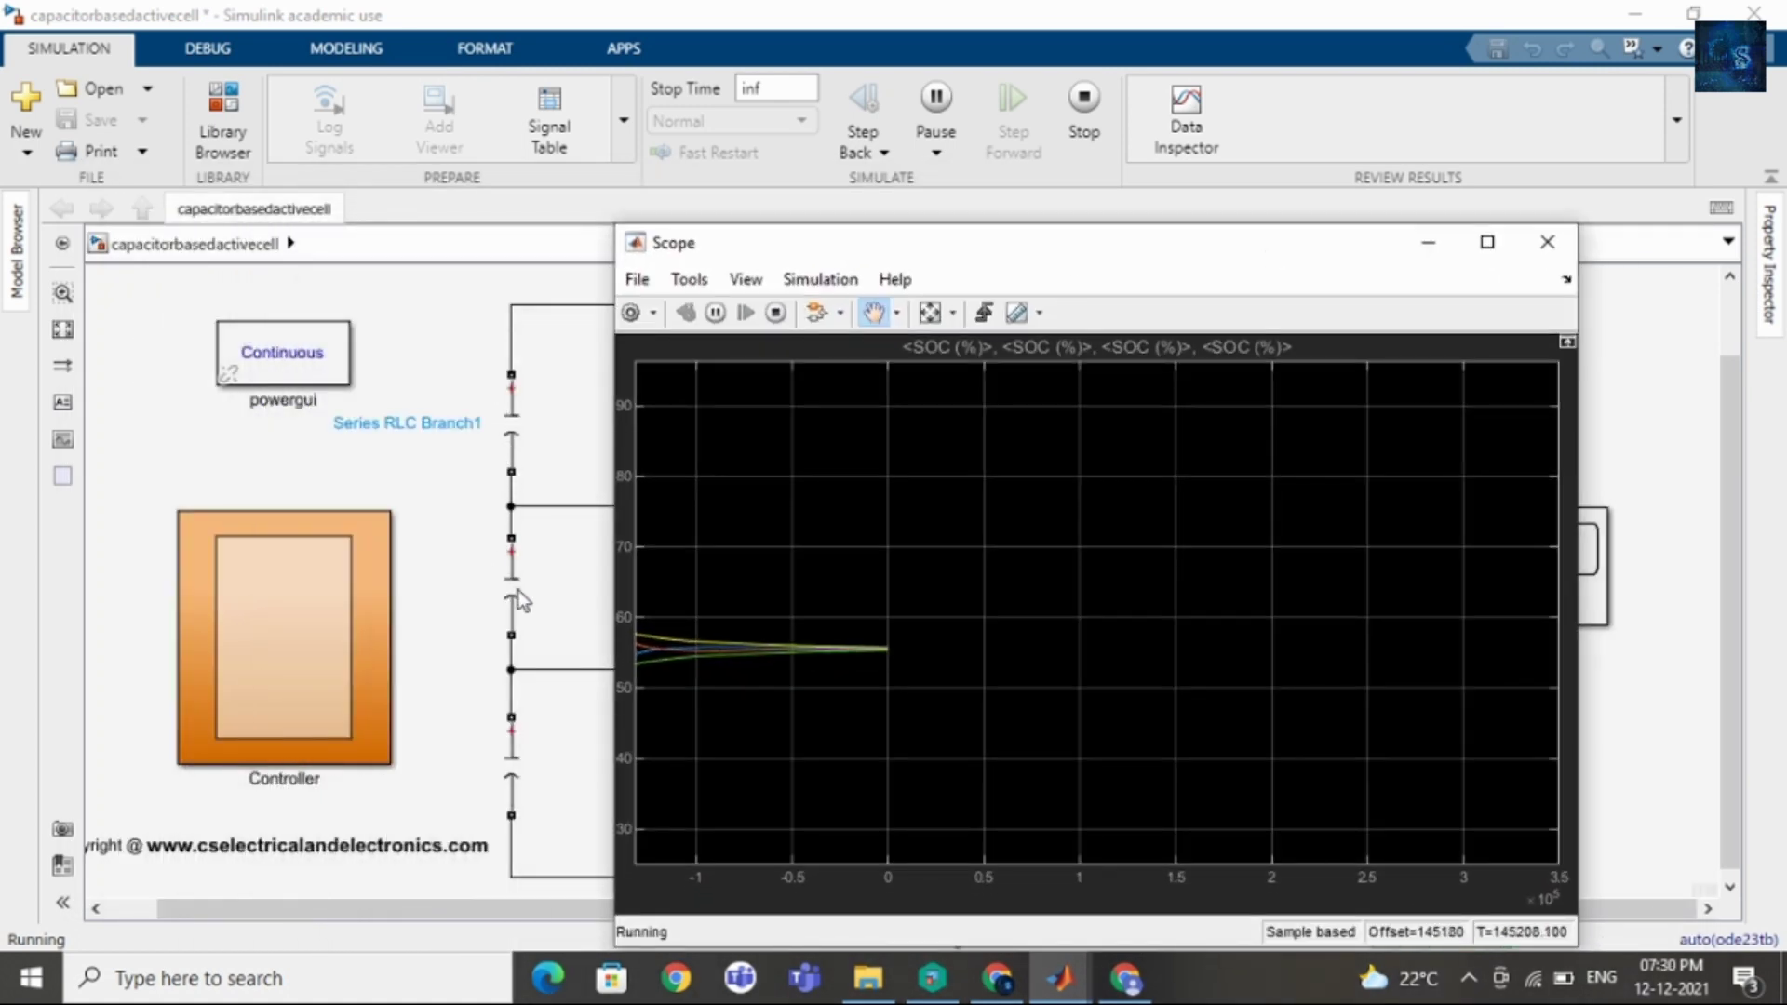
{"action": "left_click_drag", "start_coordinate": [1187, 244], "coordinate": [782, 263]}
{"action": "left_click_drag", "start_coordinate": [363, 511], "coordinate": [382, 506]}
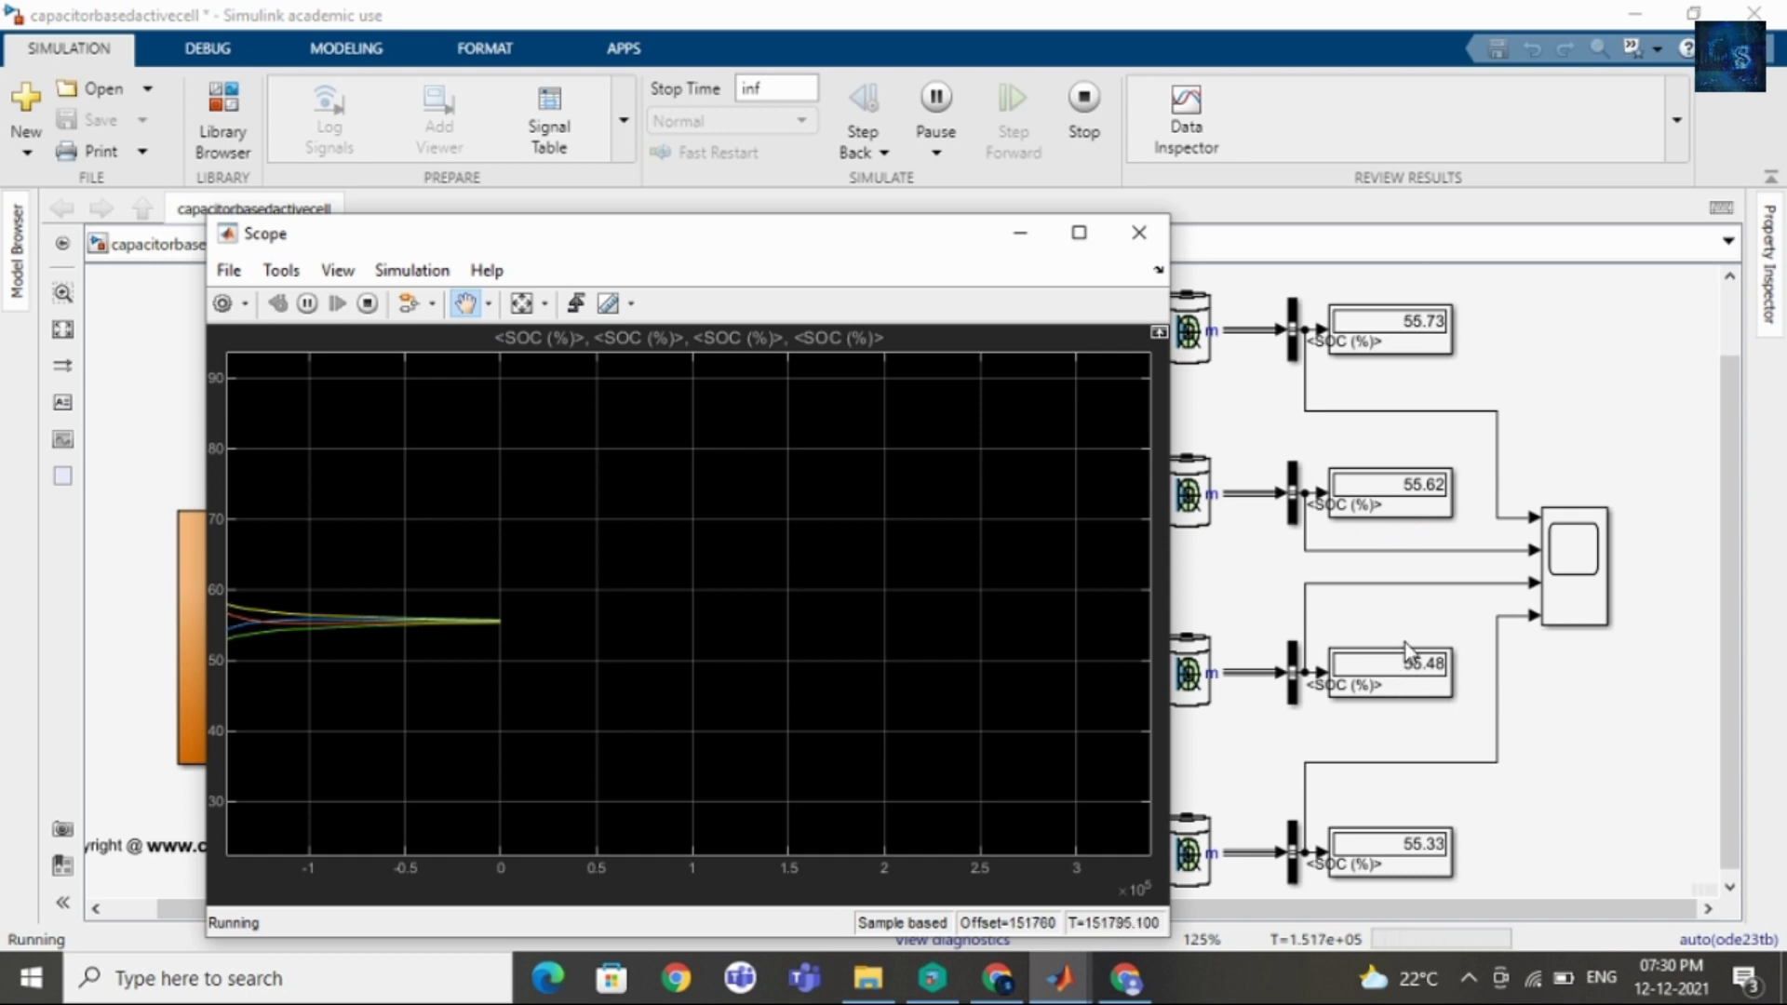
{"action": "left_click_drag", "start_coordinate": [757, 248], "coordinate": [711, 239]}
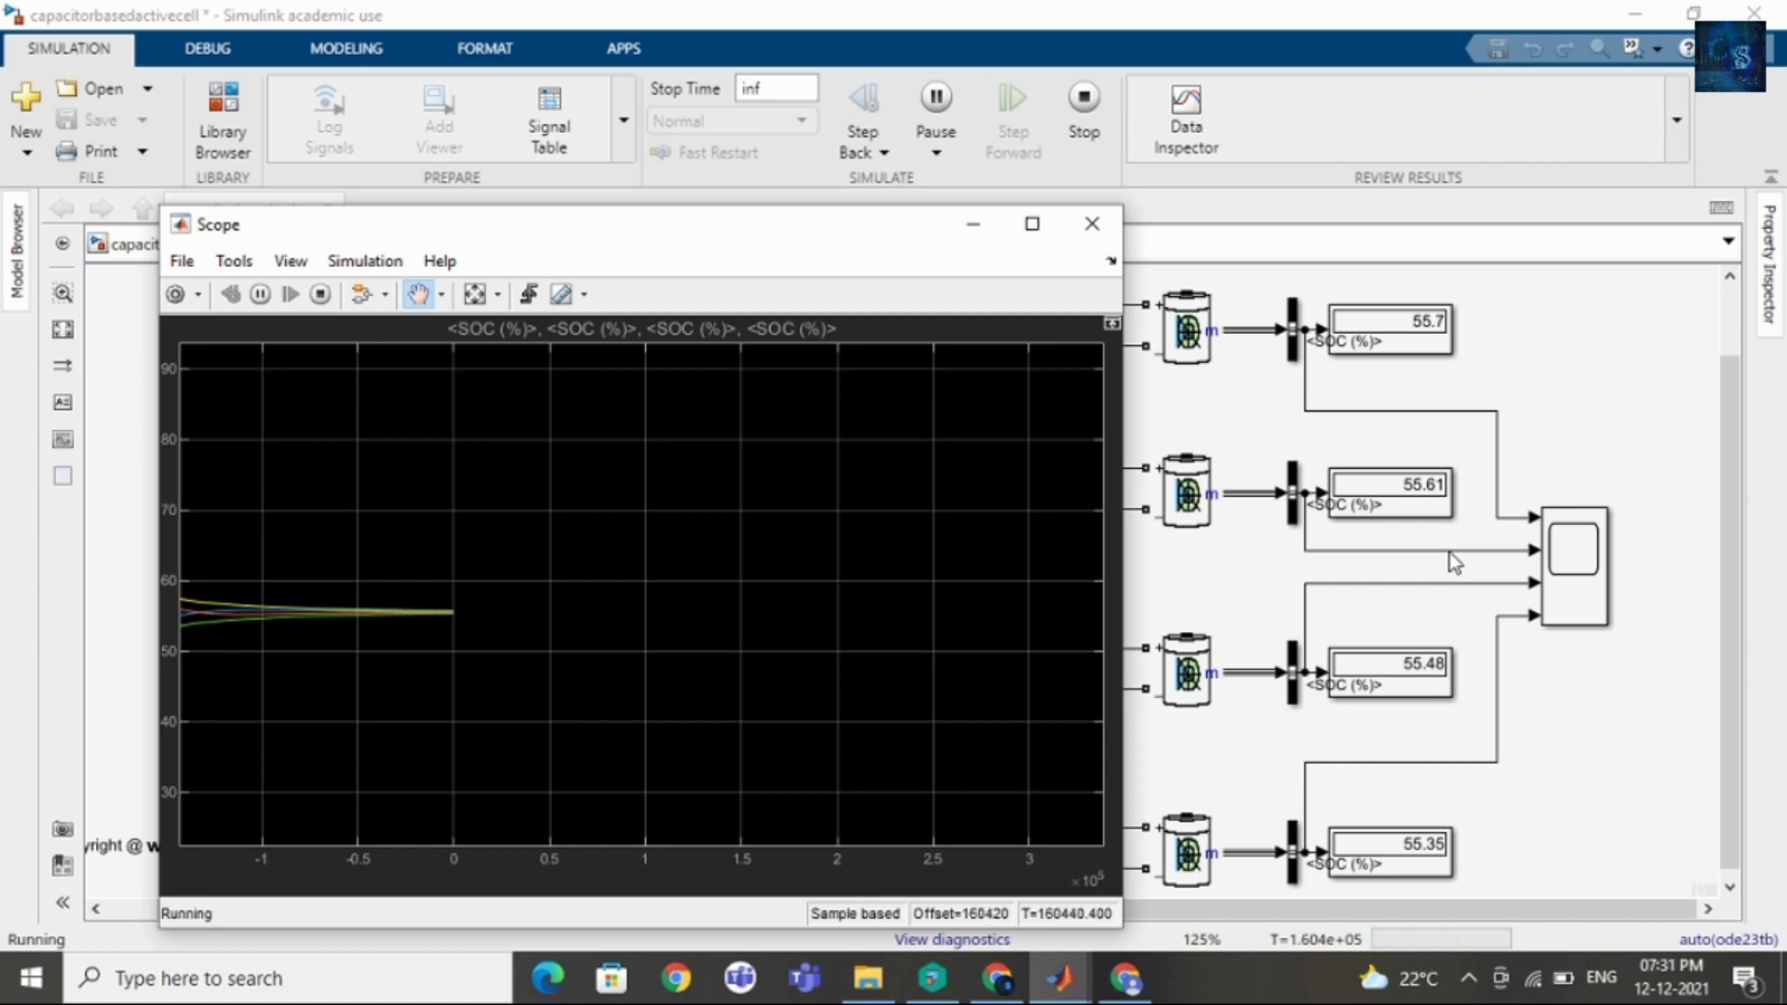
Clear the Scope off the model and examine the gate signals and switches between the capacitors and batteries.
{"action": "left_click_drag", "start_coordinate": [814, 244], "coordinate": [1409, 376]}
{"action": "left_click", "coordinate": [715, 292]}
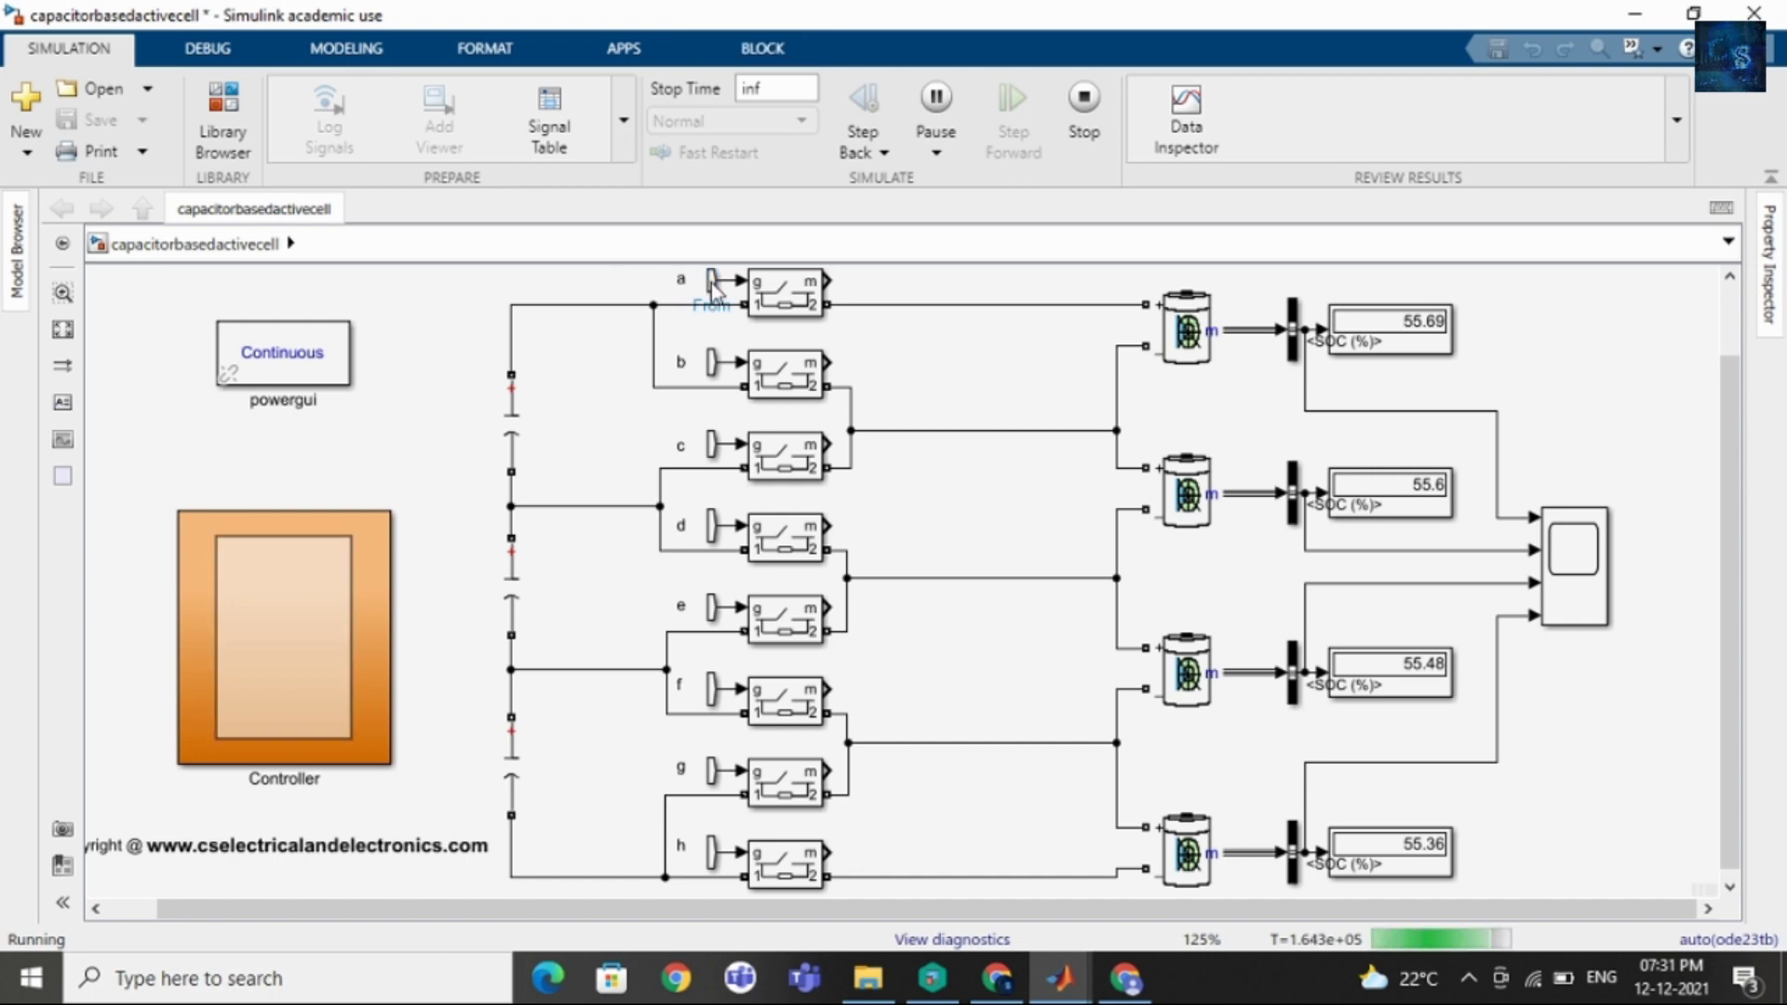
{"action": "left_click", "coordinate": [382, 478]}
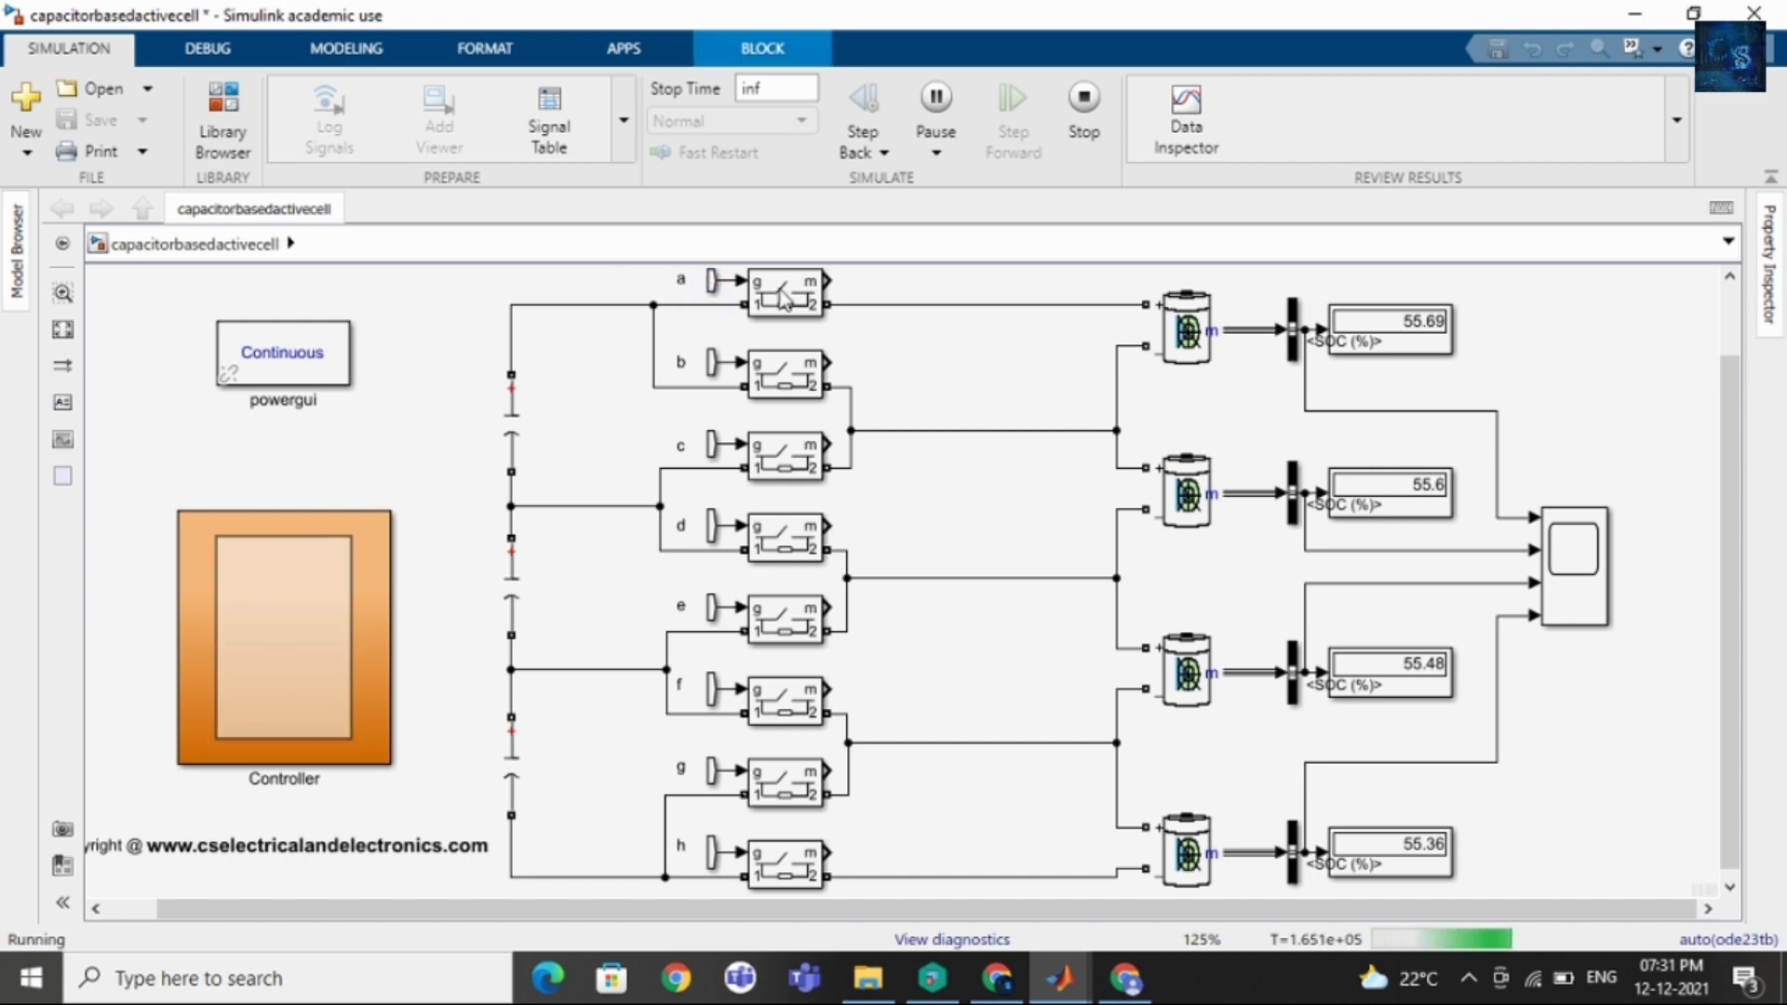
Bring the Scope back beside the SOC displays and pan its plot to follow the four curves as the run continues.
{"action": "left_click", "coordinate": [1059, 977]}
{"action": "left_click", "coordinate": [1289, 901]}
{"action": "left_click_drag", "start_coordinate": [1087, 360], "coordinate": [521, 237]}
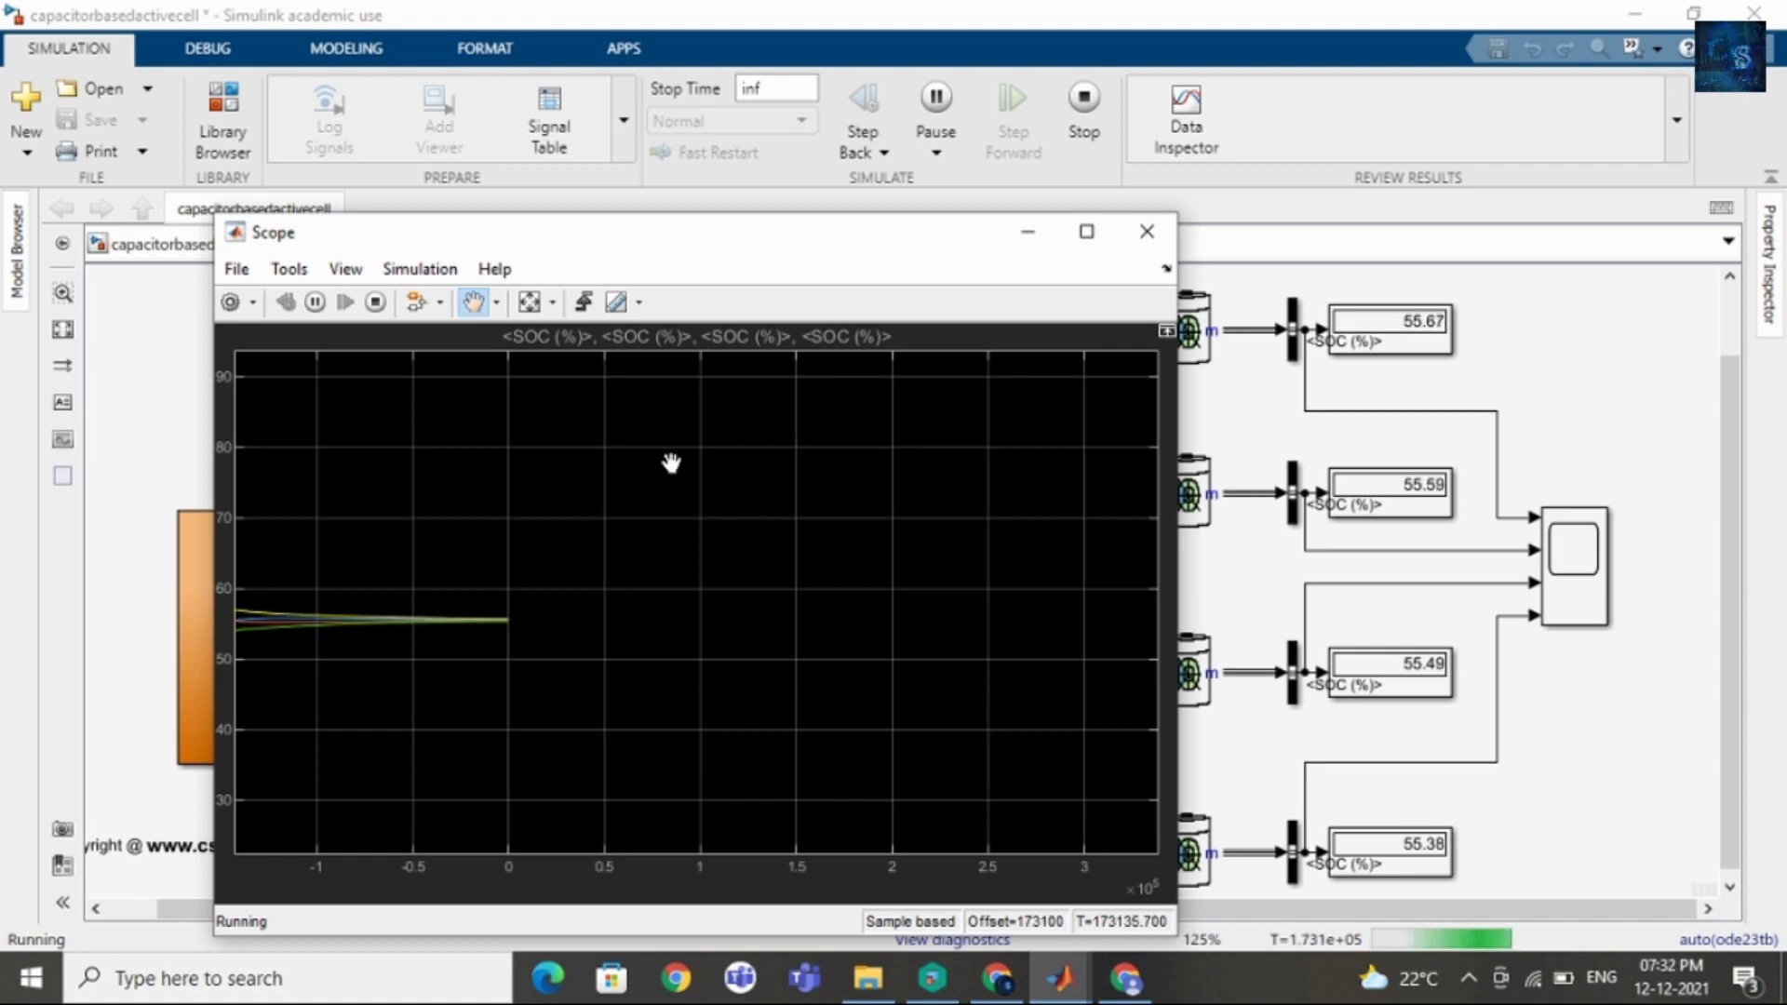
{"action": "left_click_drag", "start_coordinate": [862, 244], "coordinate": [795, 200]}
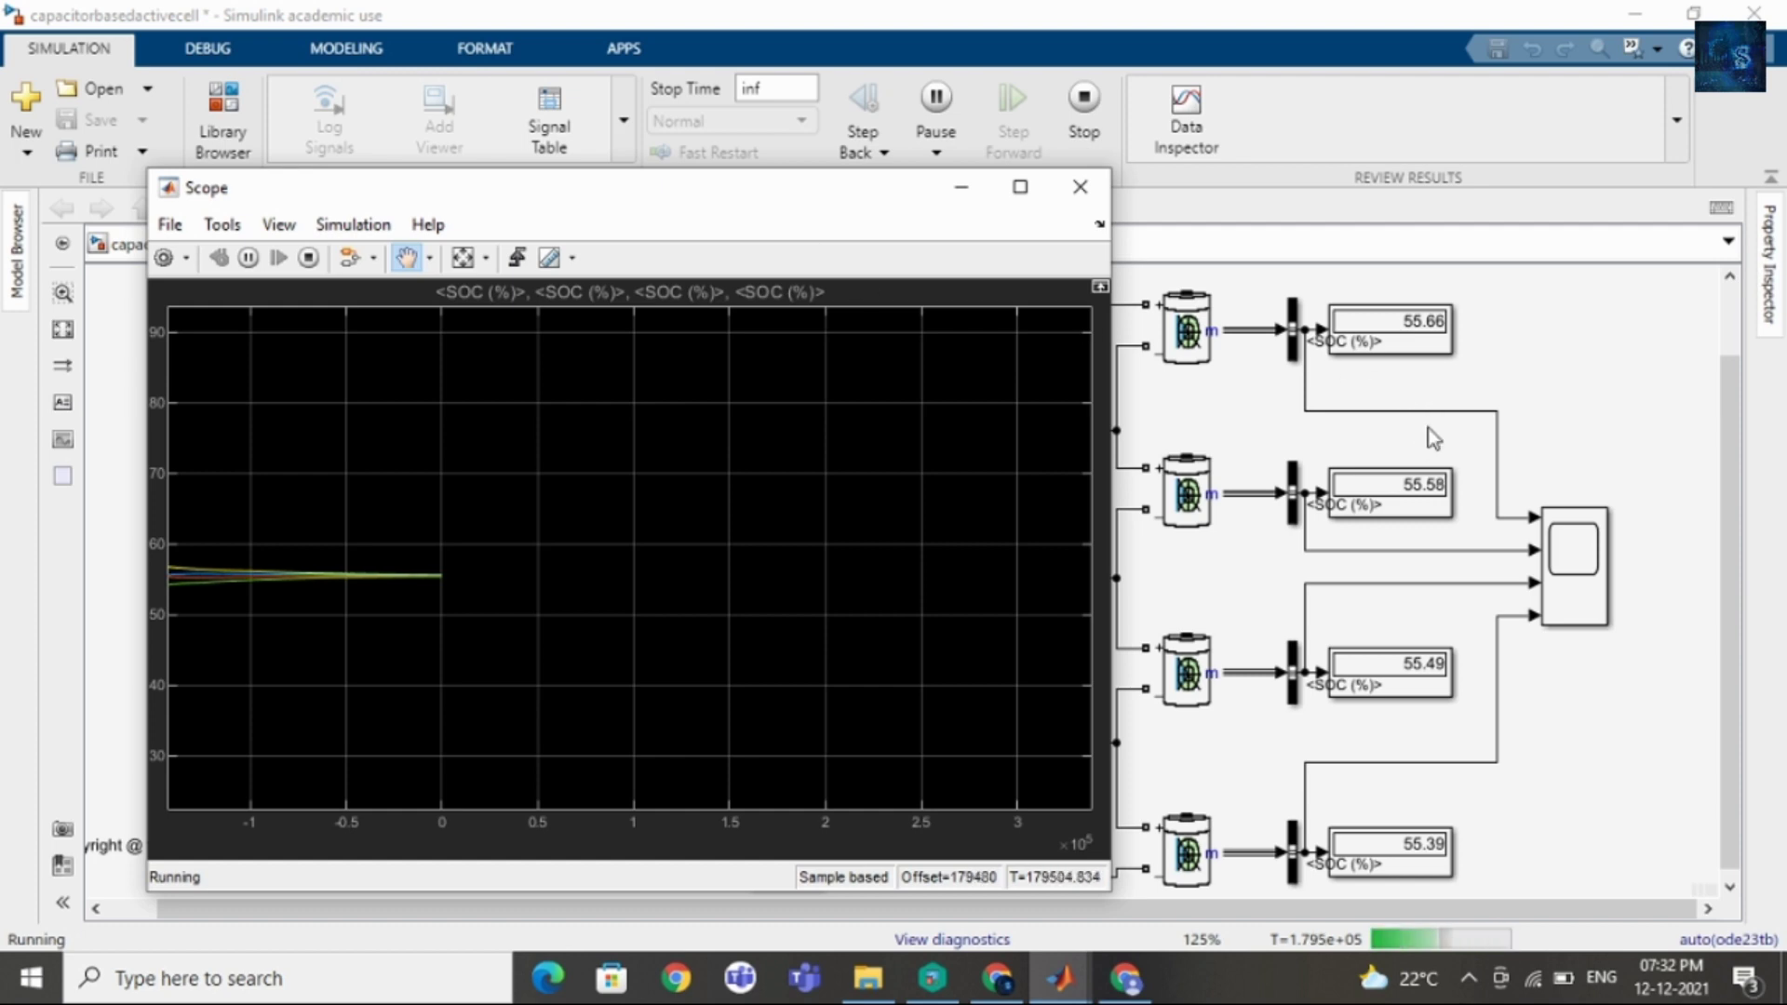
{"action": "left_click_drag", "start_coordinate": [453, 448], "coordinate": [504, 456]}
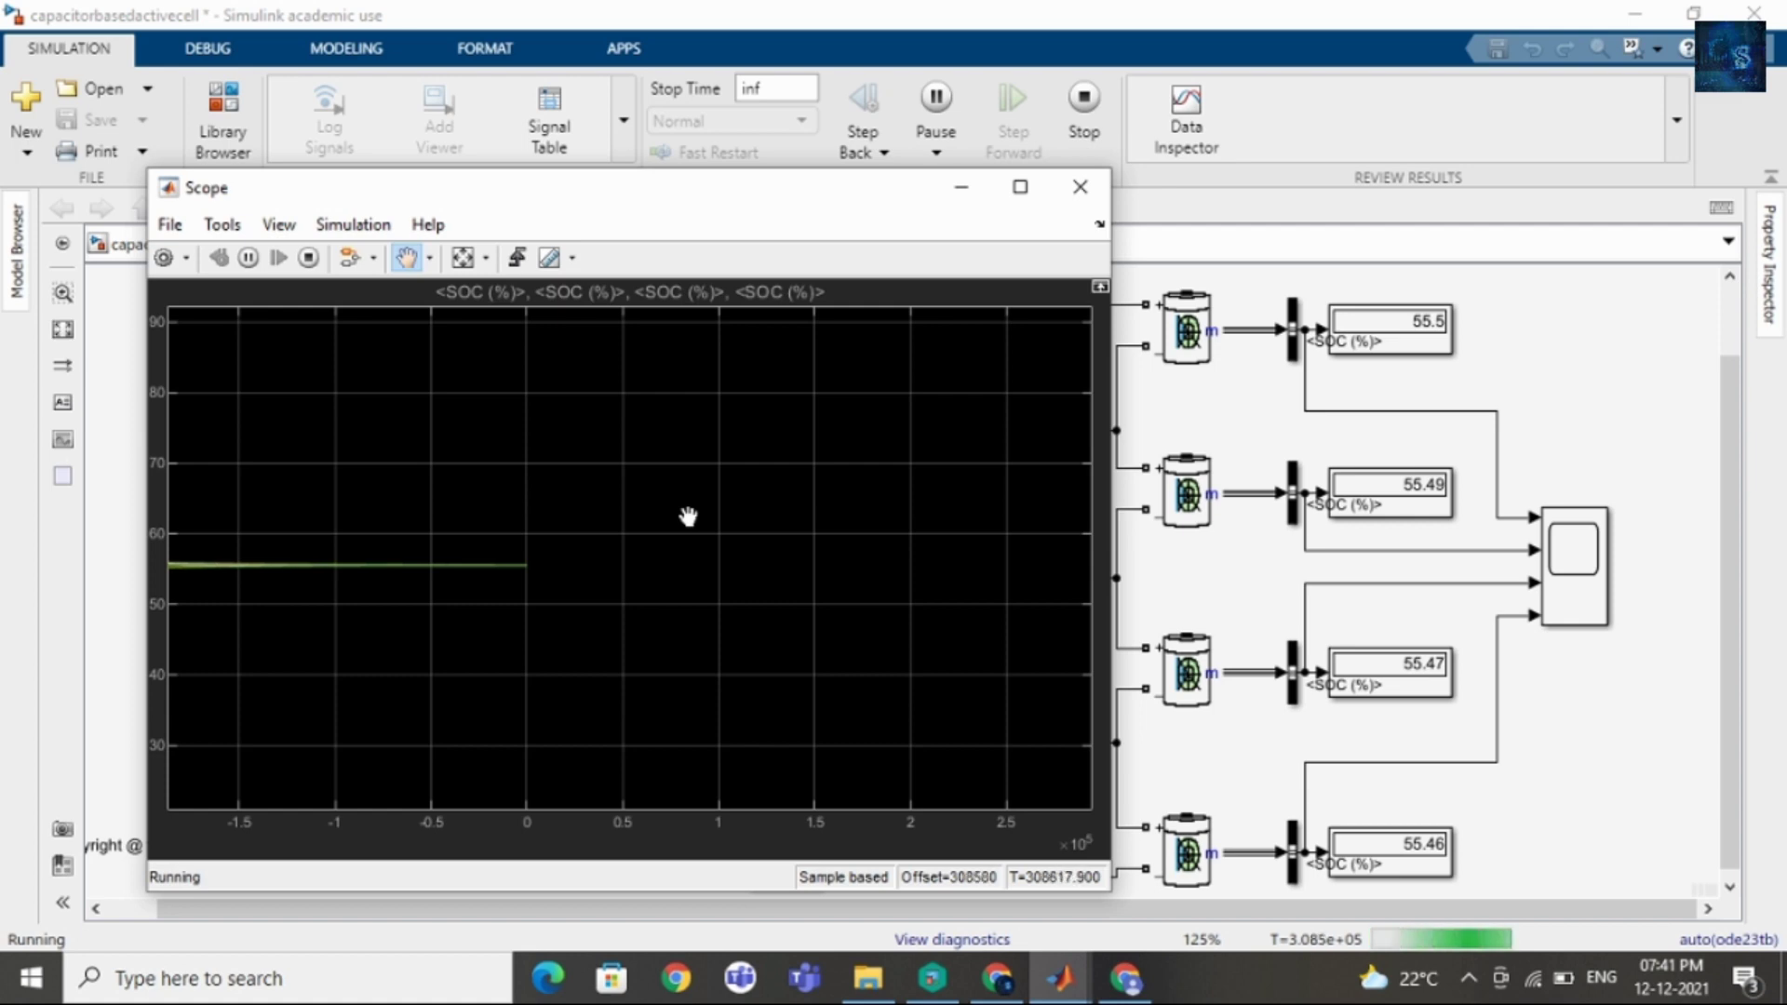
{"action": "left_click_drag", "start_coordinate": [422, 611], "coordinate": [494, 599]}
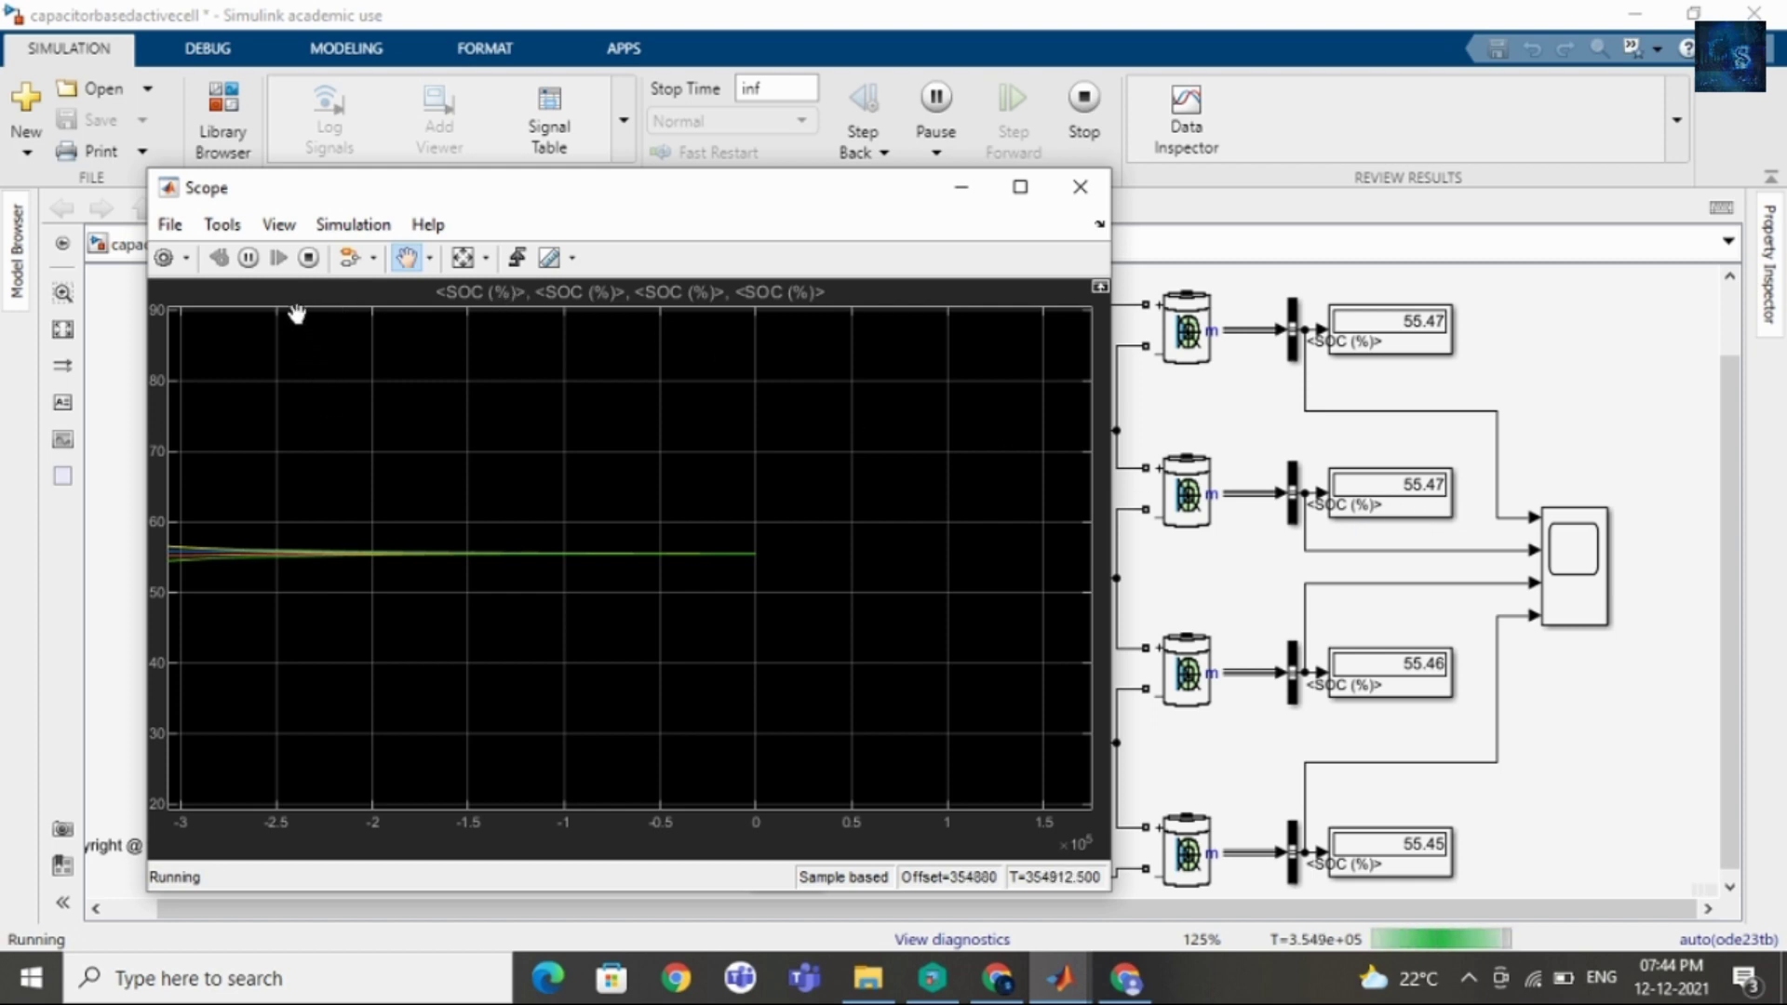
Stop the simulation and enlarge the Scope to full screen to examine the complete history of the four SOC curves.
{"action": "left_click", "coordinate": [309, 260]}
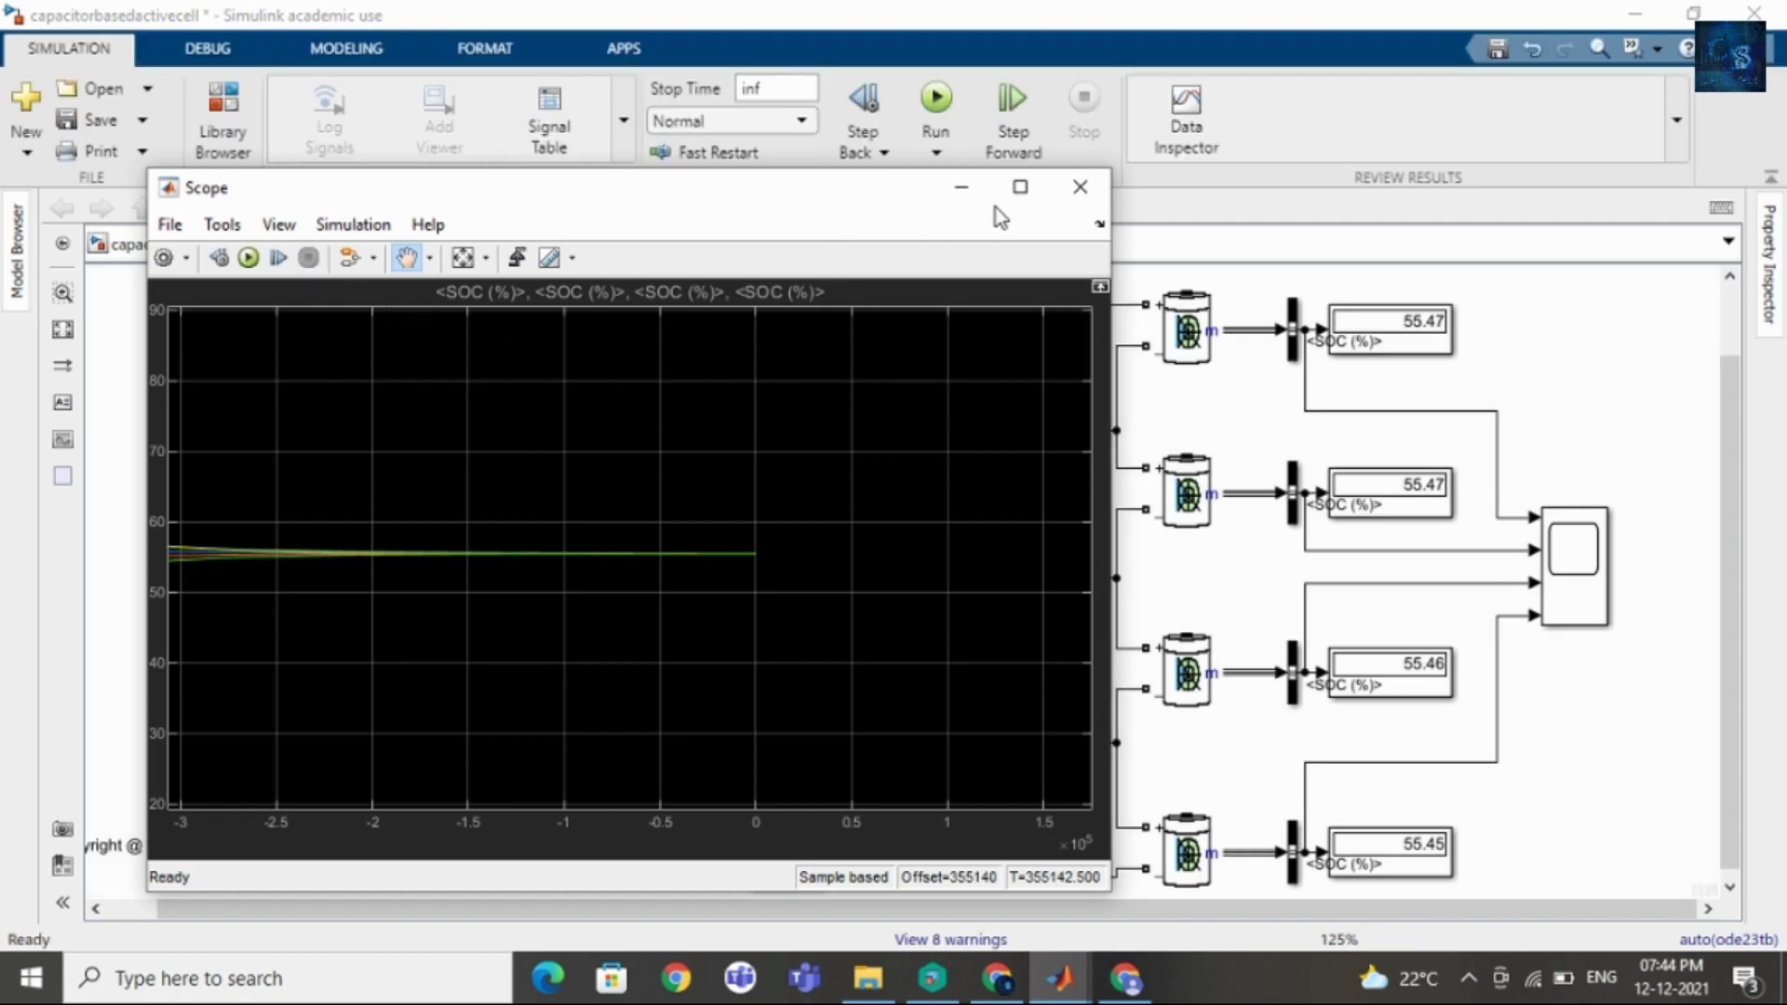
{"action": "left_click", "coordinate": [1019, 188]}
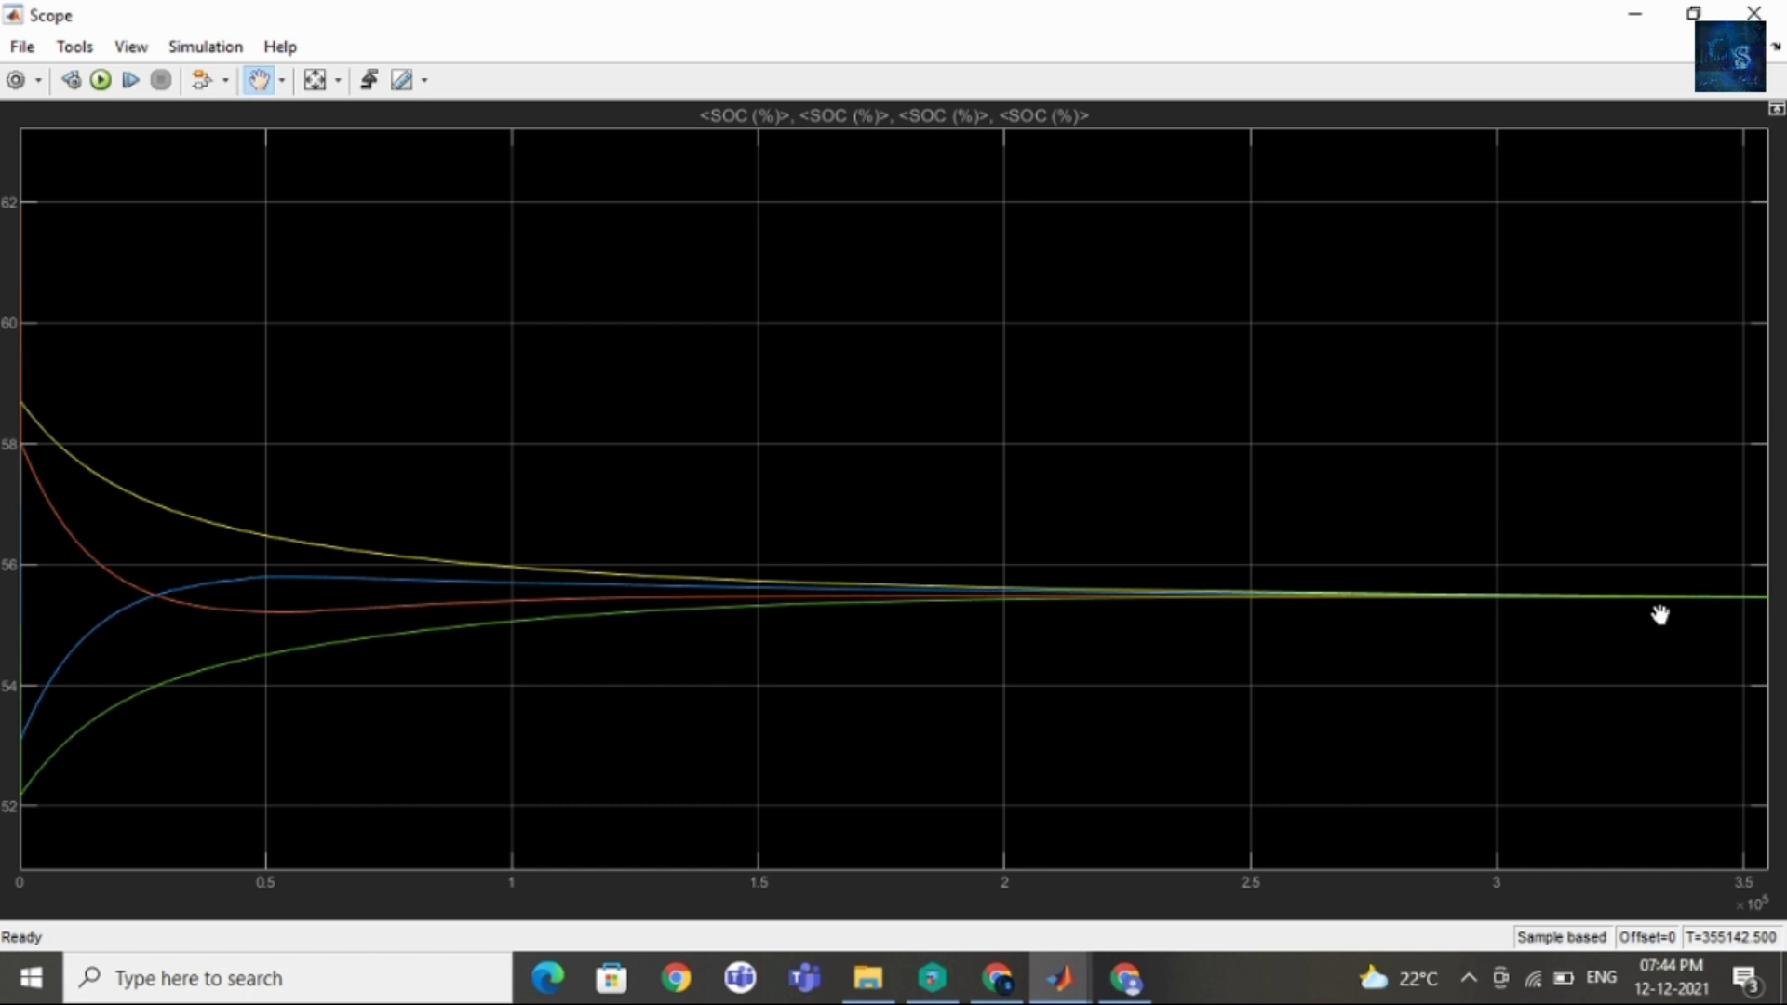
Minimize the Scope and show the entire cell balancing model with its four final SOC displays.
{"action": "left_click", "coordinate": [1640, 14]}
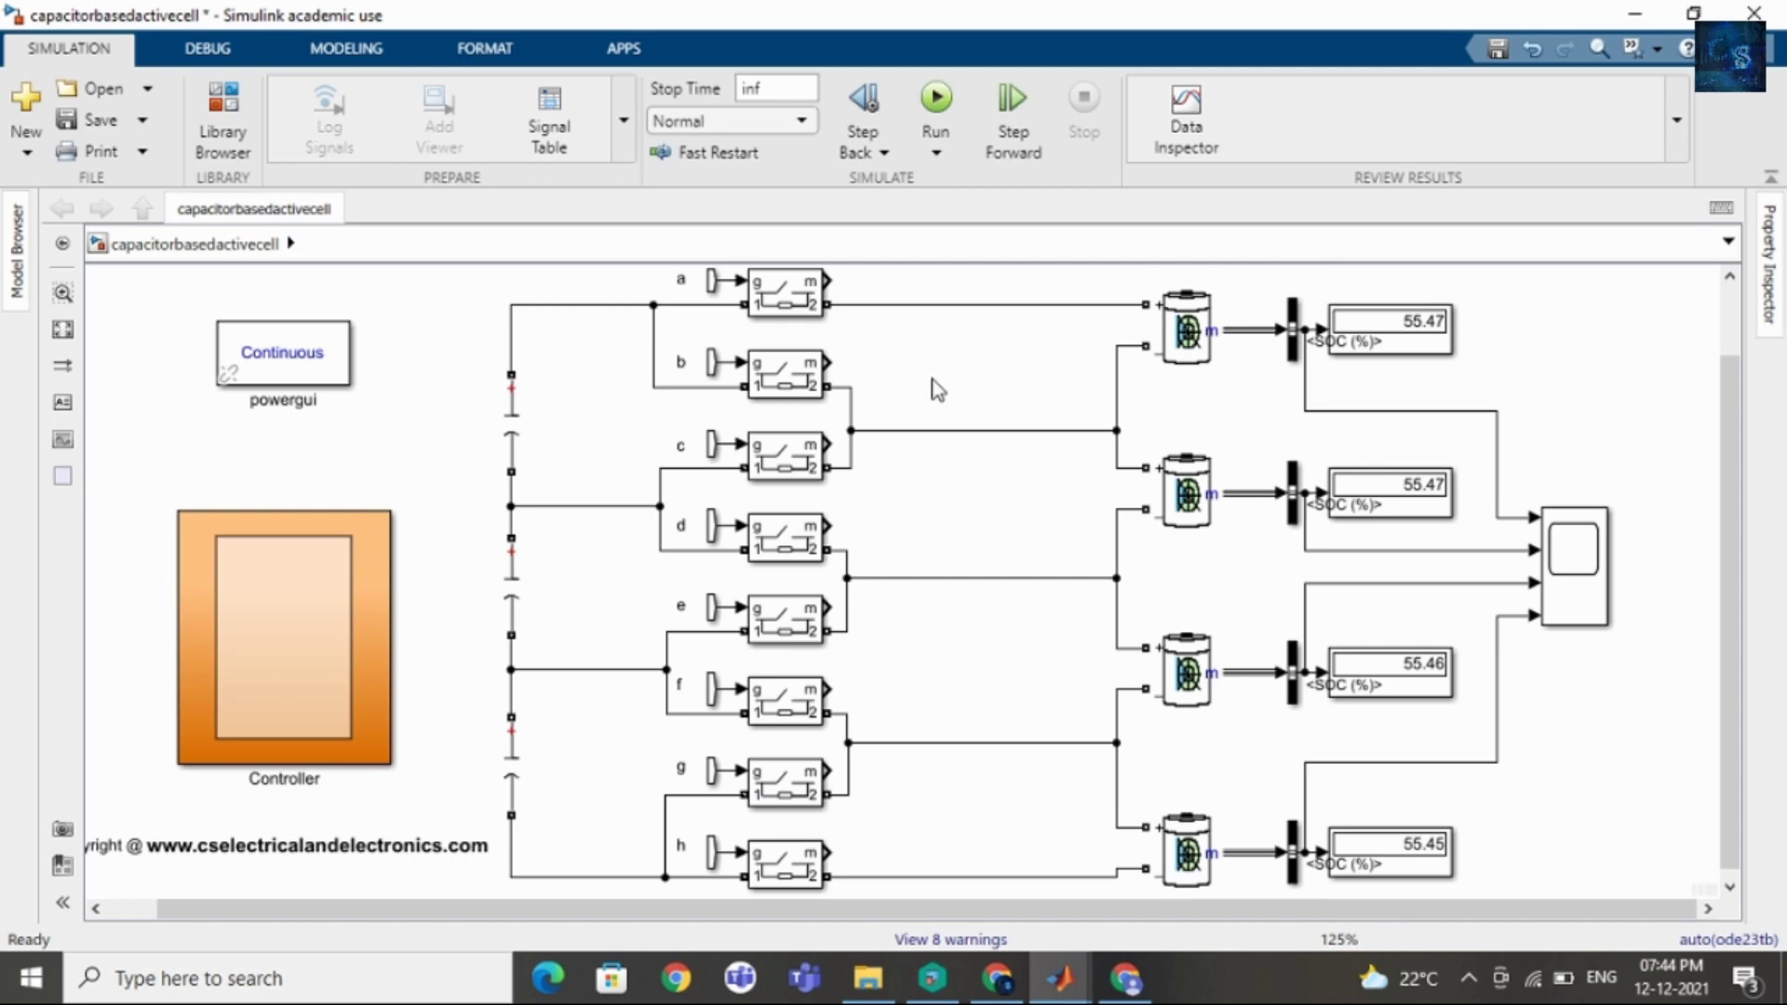
{"action": "scroll", "coordinate": [940, 384], "scroll_direction": "down", "scroll_amount": 2}
{"action": "scroll", "coordinate": [942, 380], "scroll_direction": "up", "scroll_amount": 1}
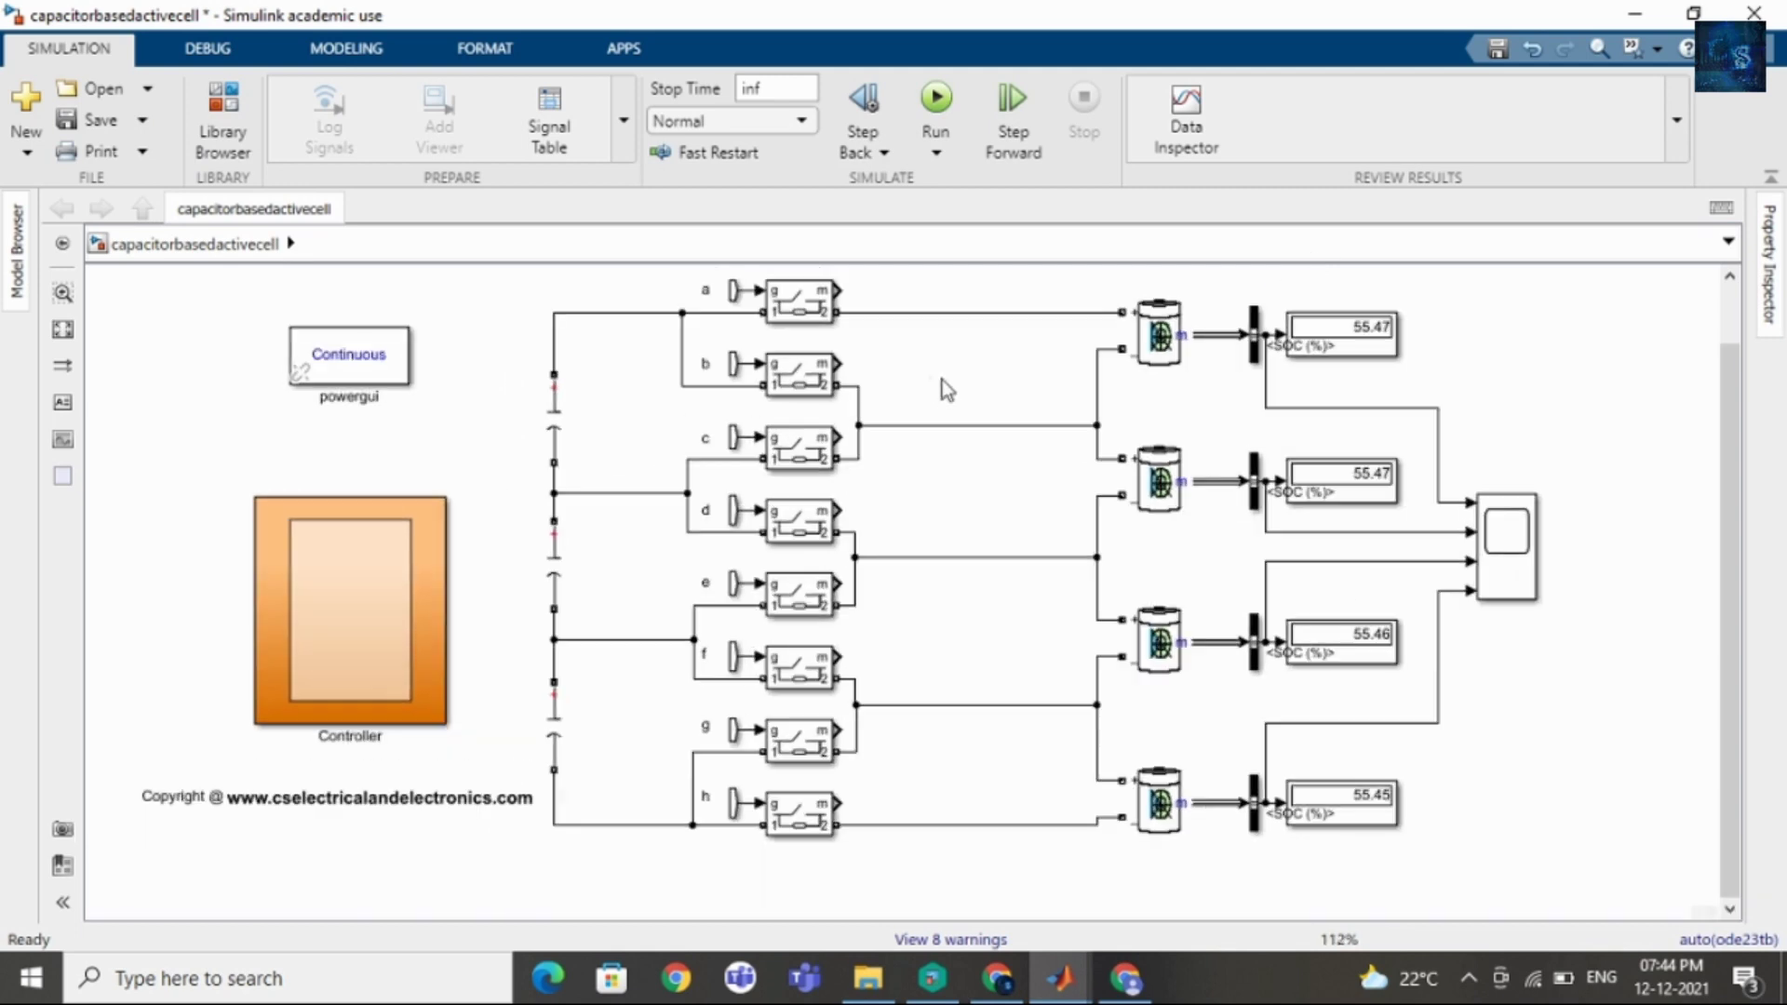